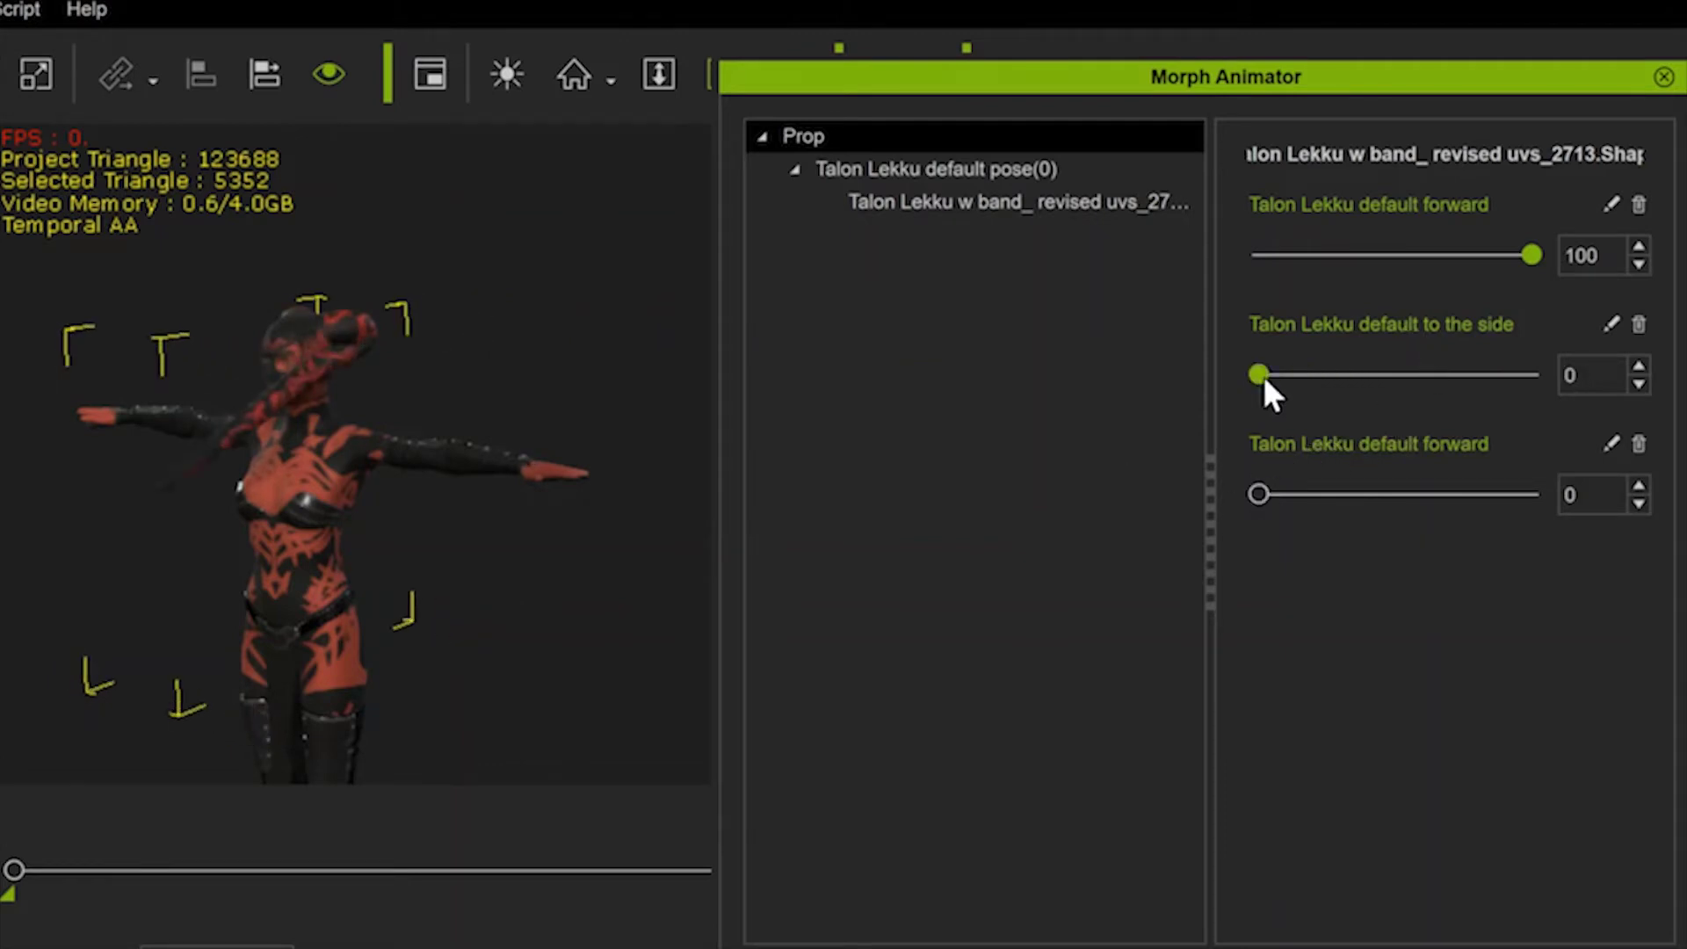
Try the lekku's to-the-side morph, then blend the forward morph from 100 down to 62.
mouse_move(1262, 376)
left_mouse_down()
mouse_move(1291, 403)
mouse_move(1249, 395)
left_mouse_up()
left_click_drag(1536, 262, 1424, 264)
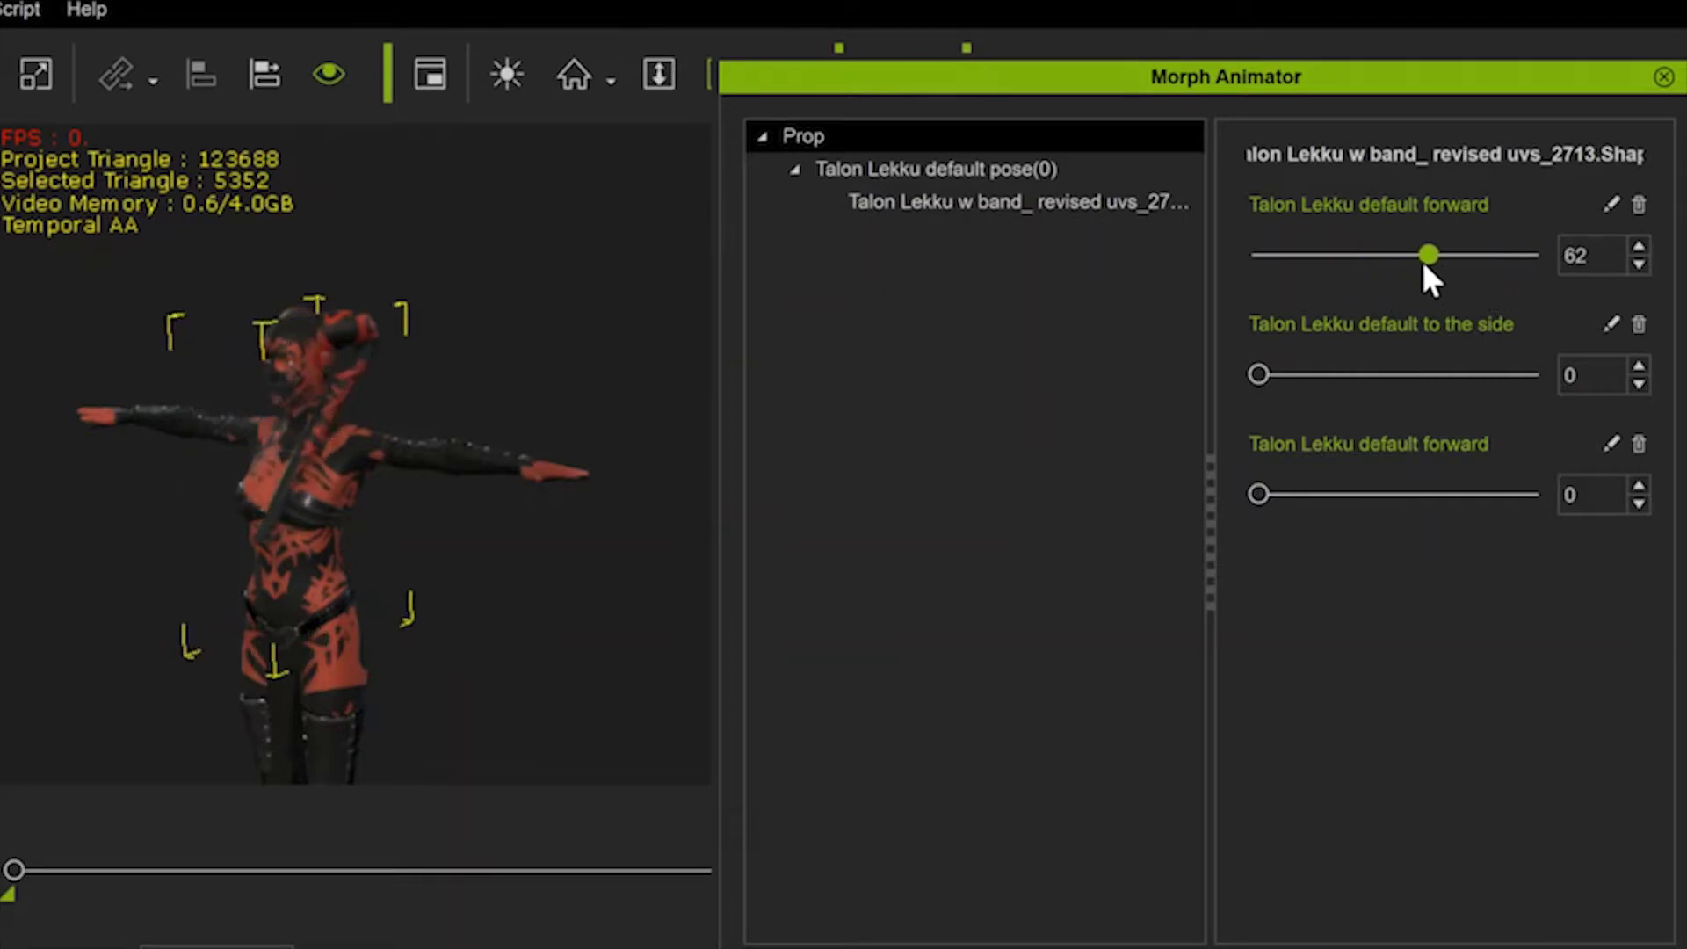
right_click_drag(172, 501, 659, 475)
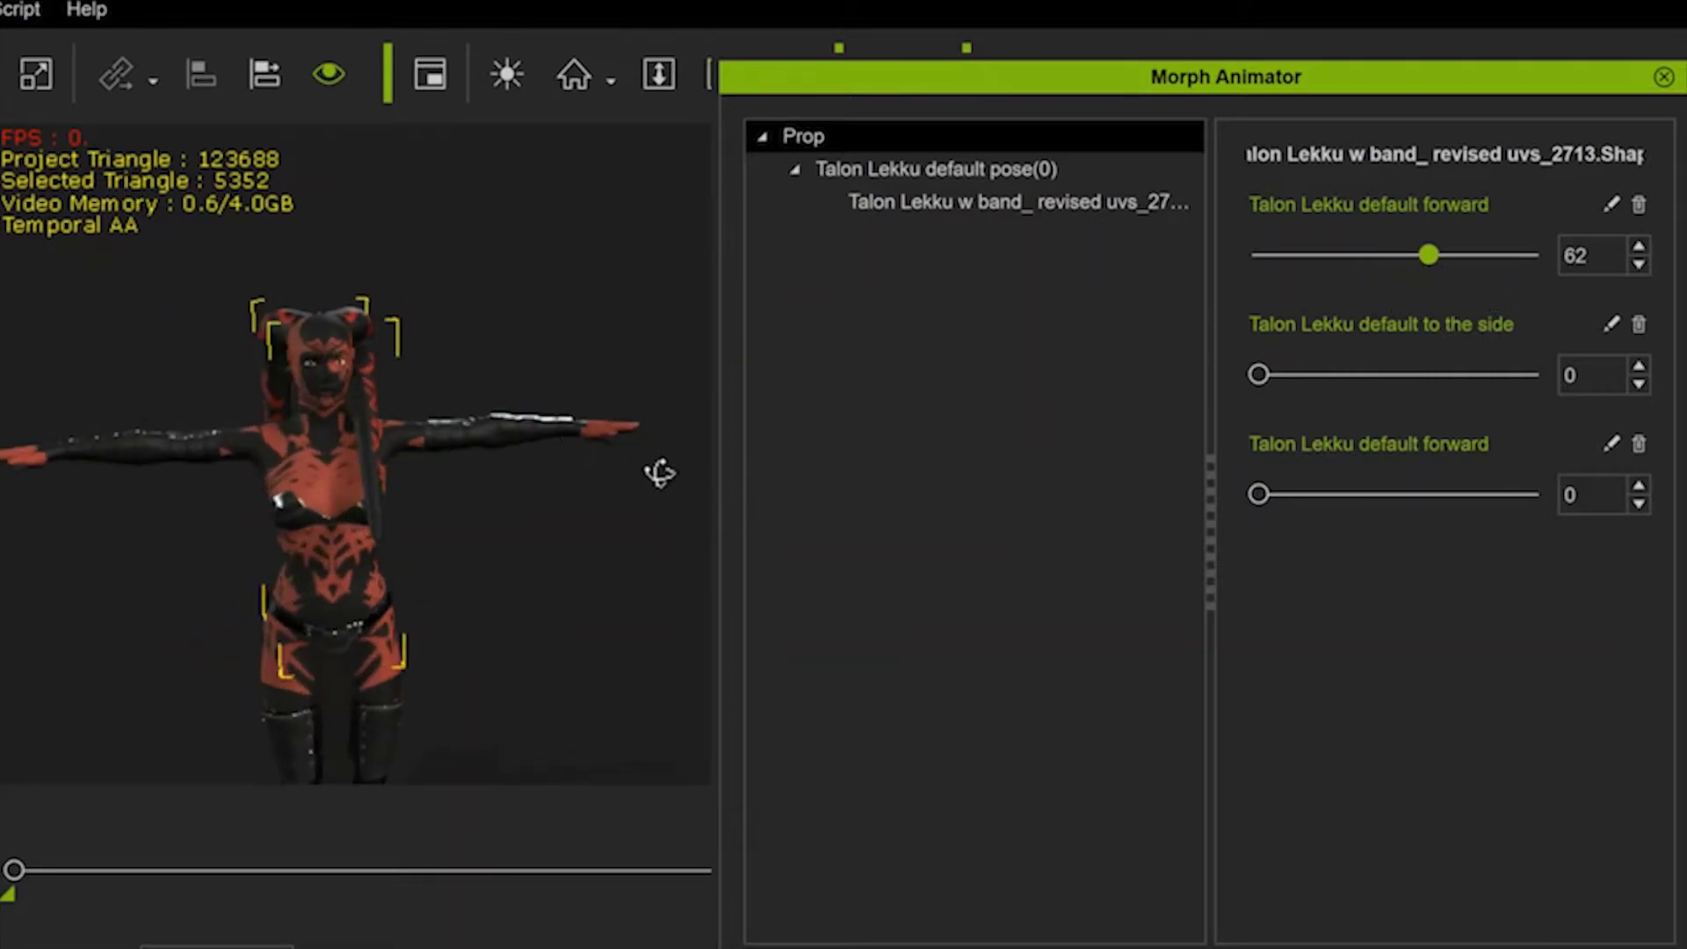
scroll(505, 348, "up", 3)
scroll(473, 371, "up", 2)
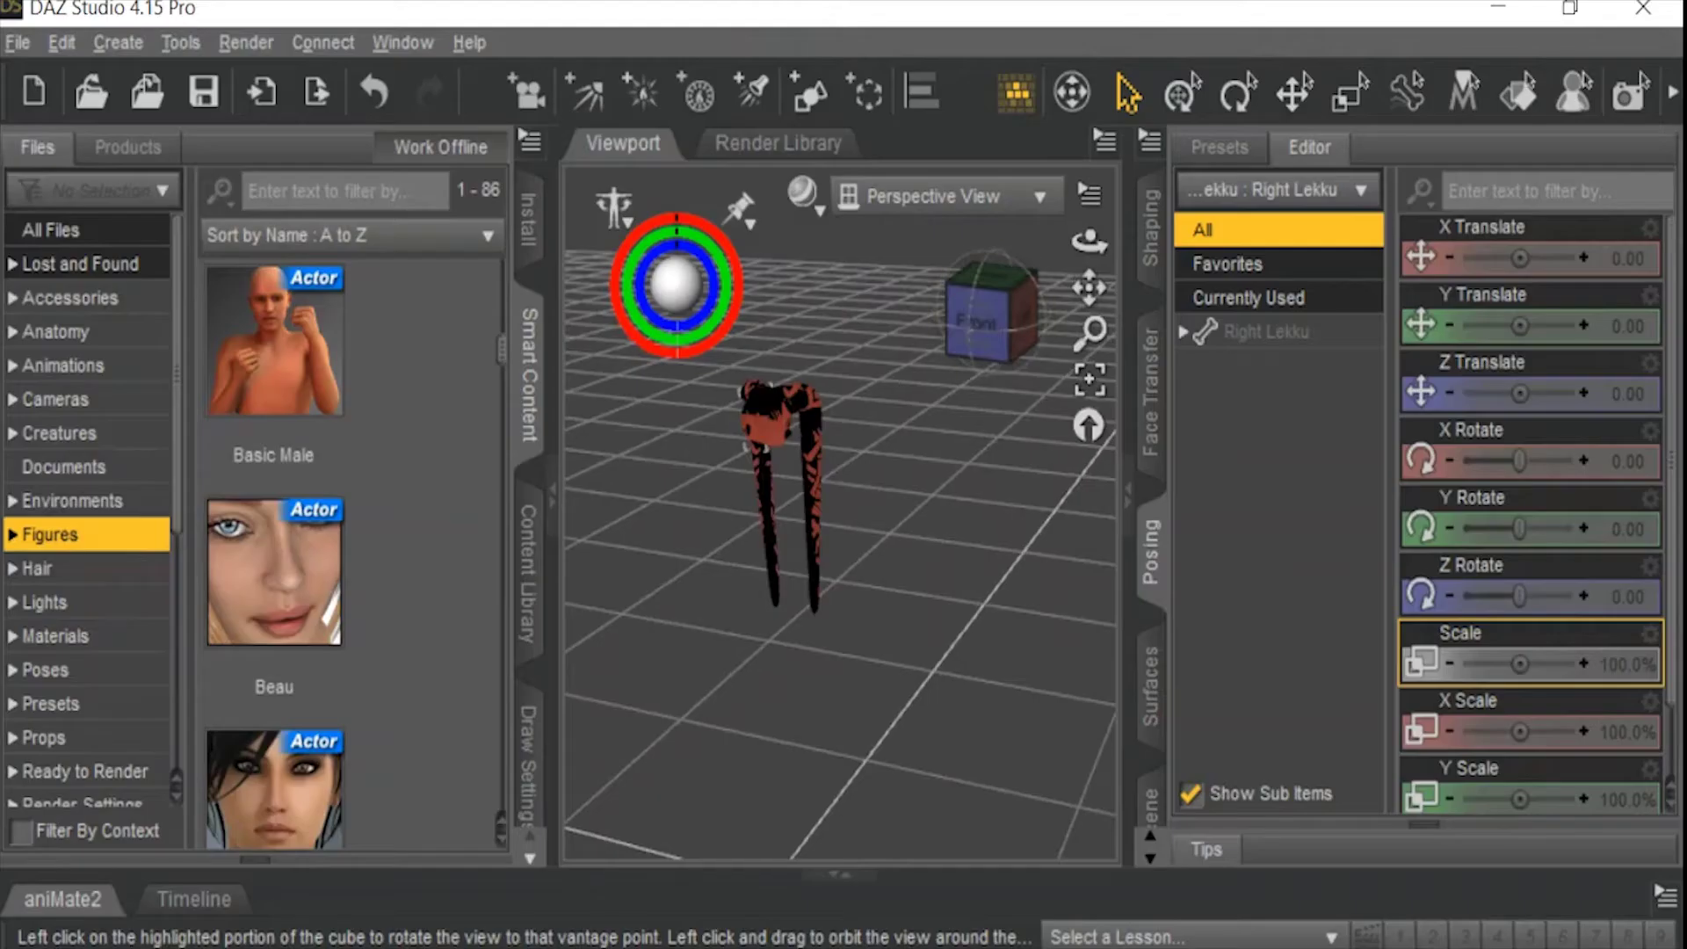
Select the head so the Parameters pane shows Talon Lekku : Head.
left_click(775, 433)
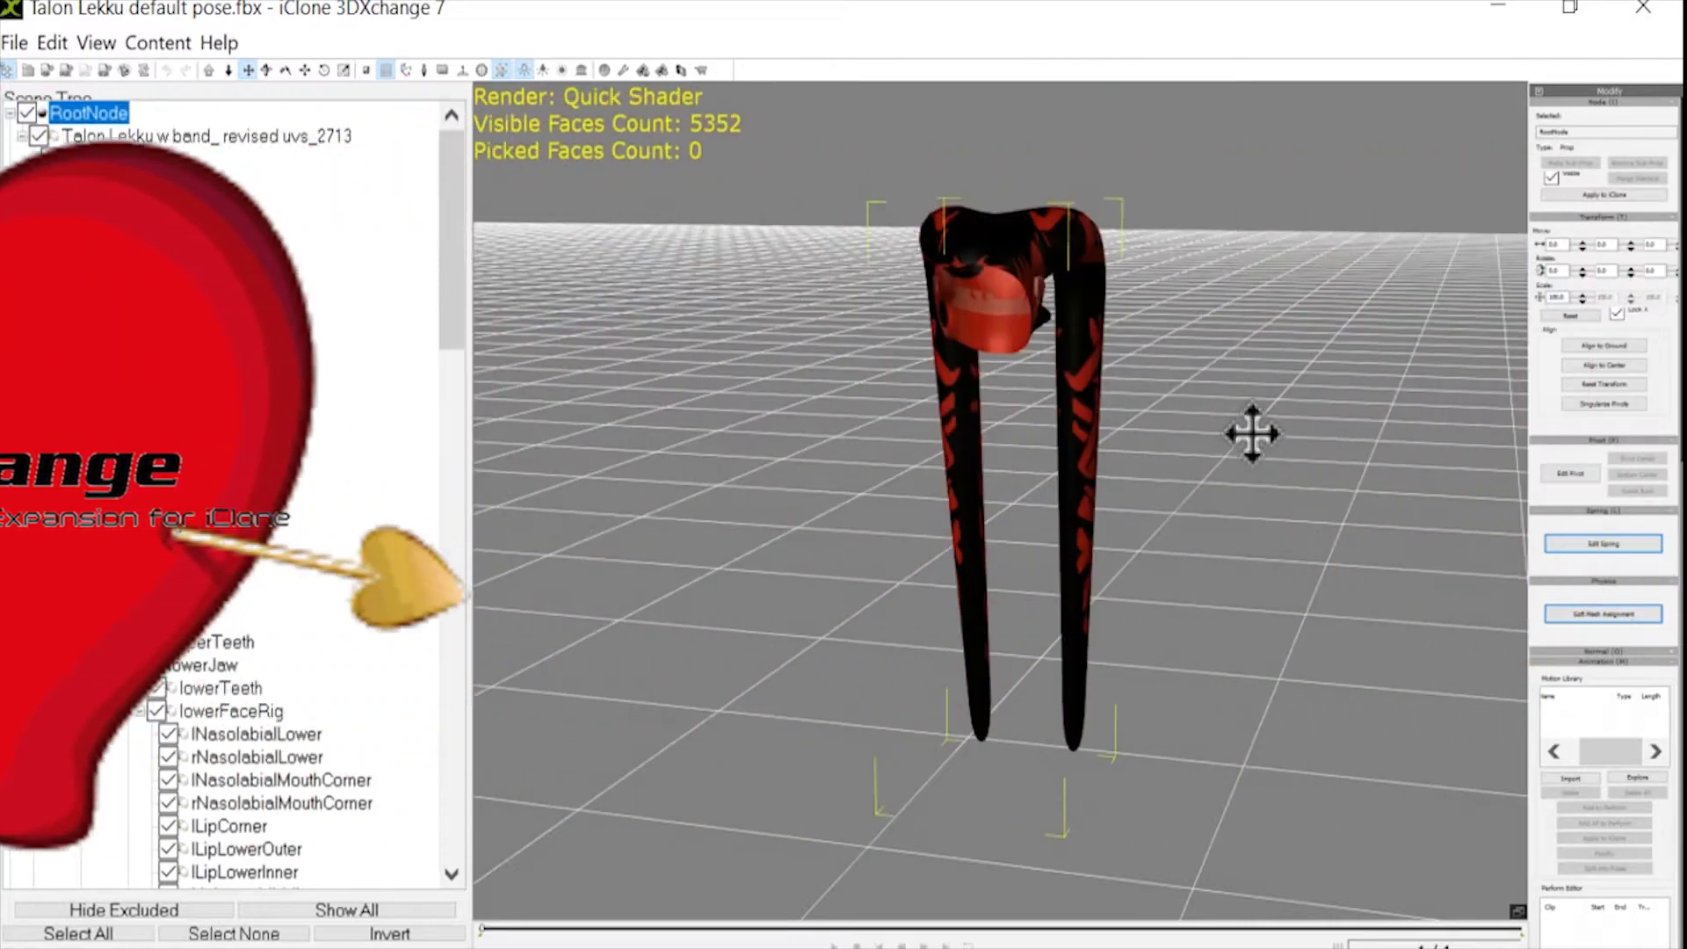
key("e")
left_click_drag(1232, 451, 1066, 414)
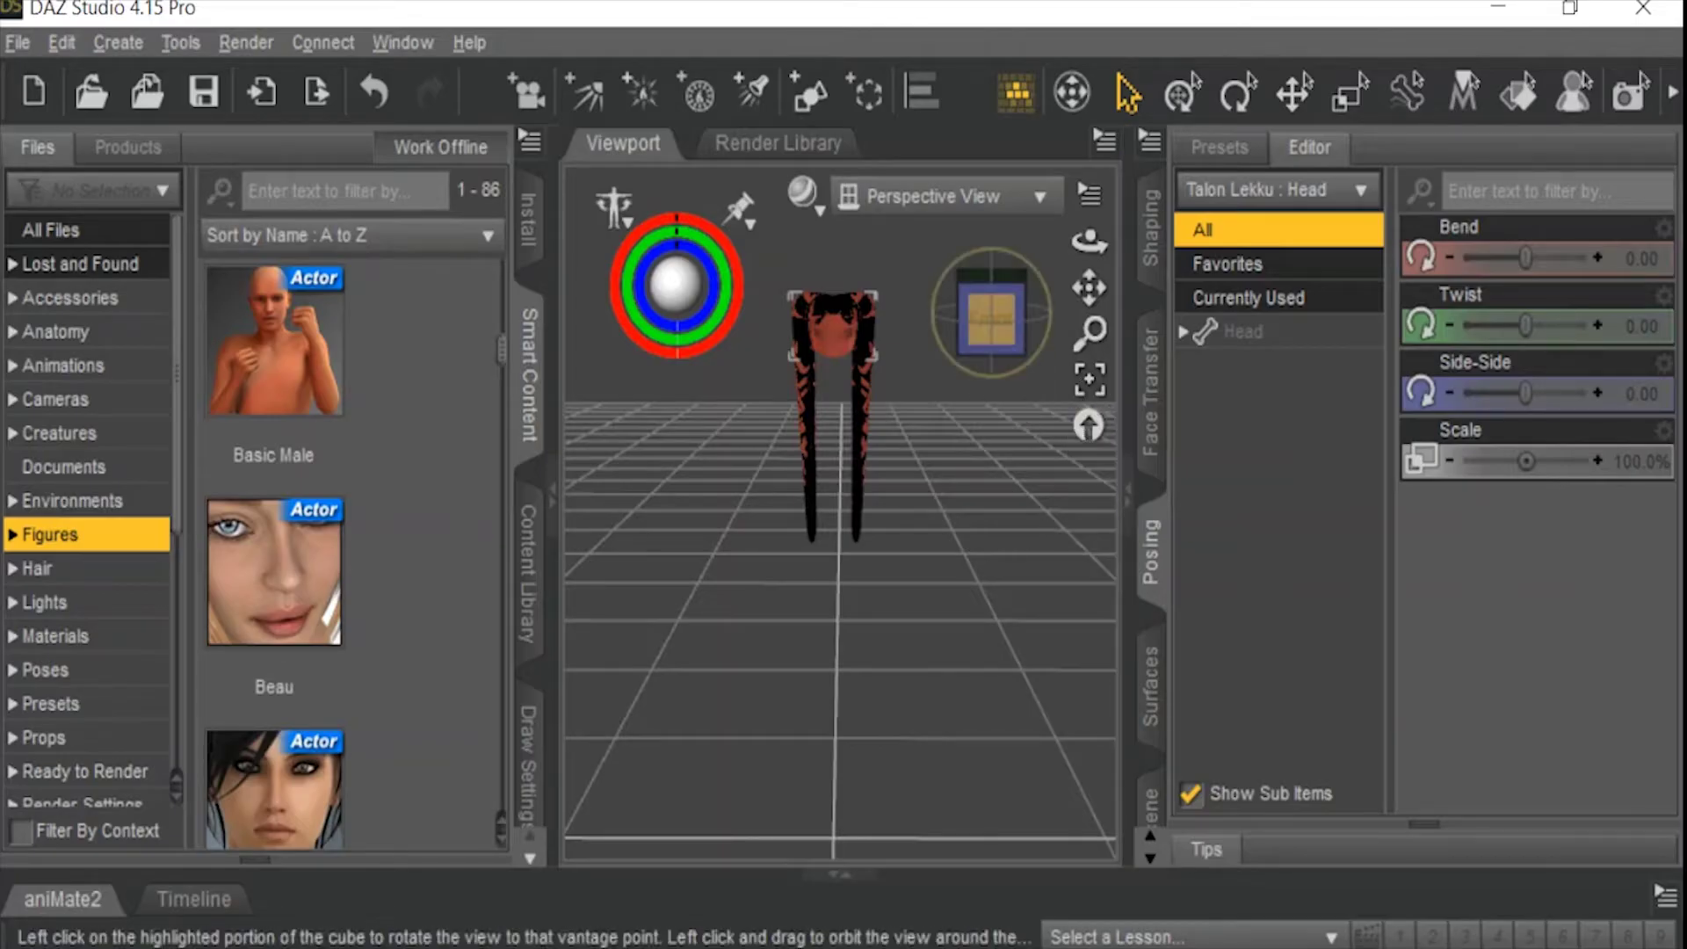
left_click_drag(991, 317, 934, 413)
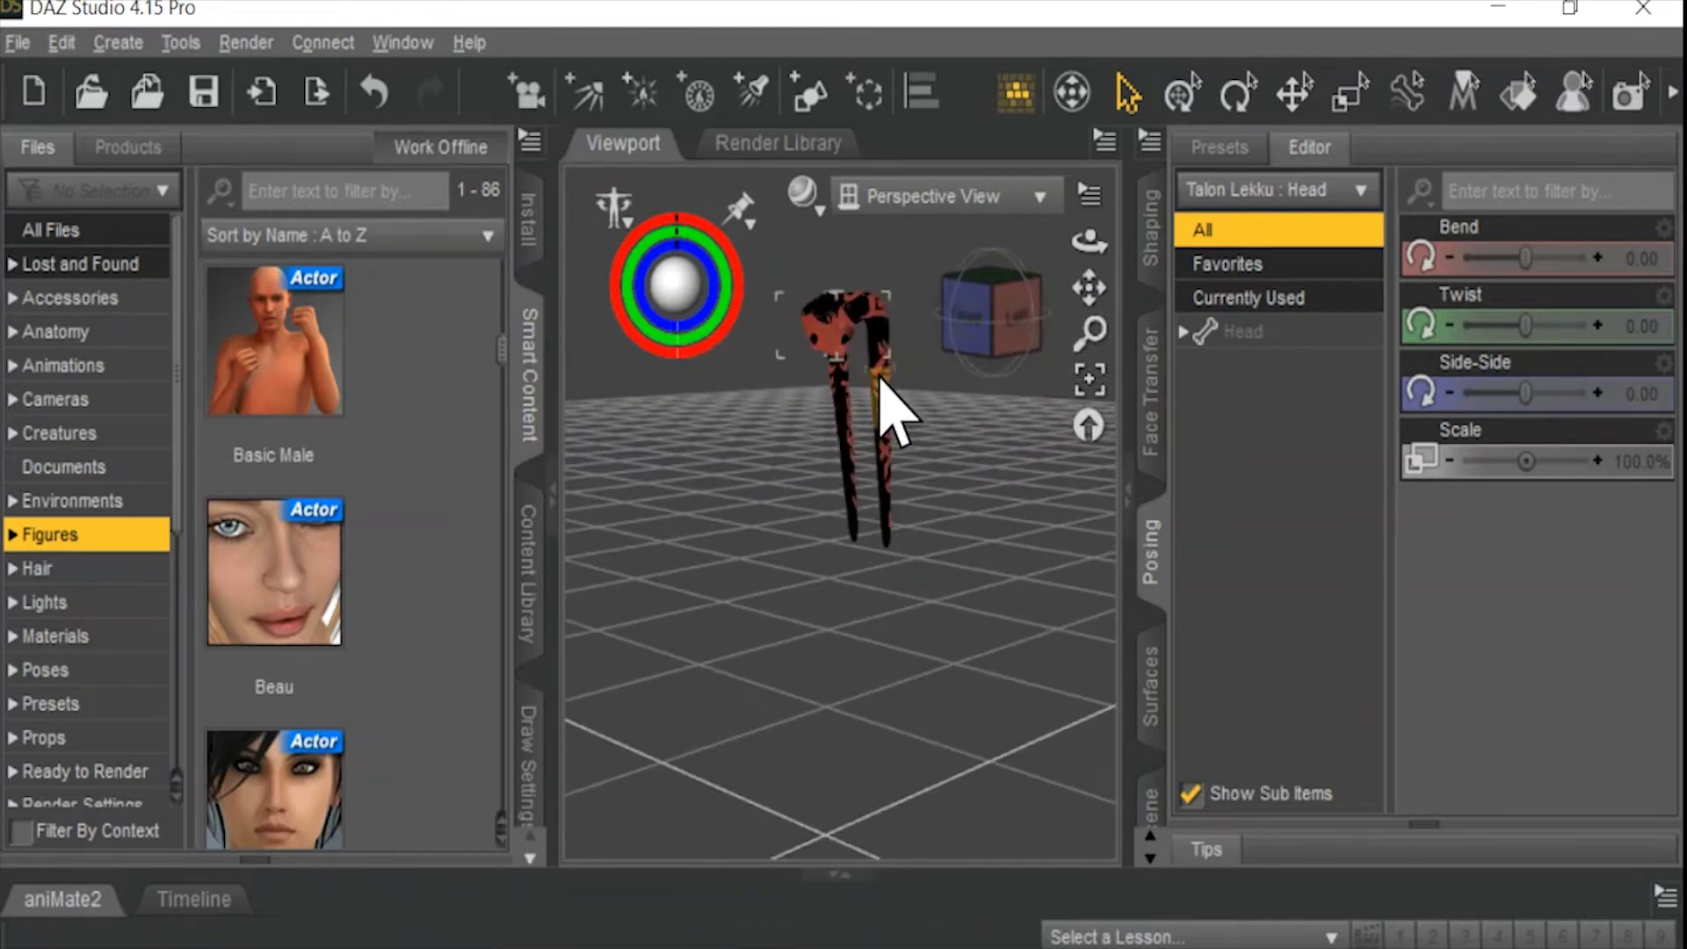
Test X-rotation bends on Left Lekku, easing it back to 5, then on Left Lekku2.
left_click(881, 351)
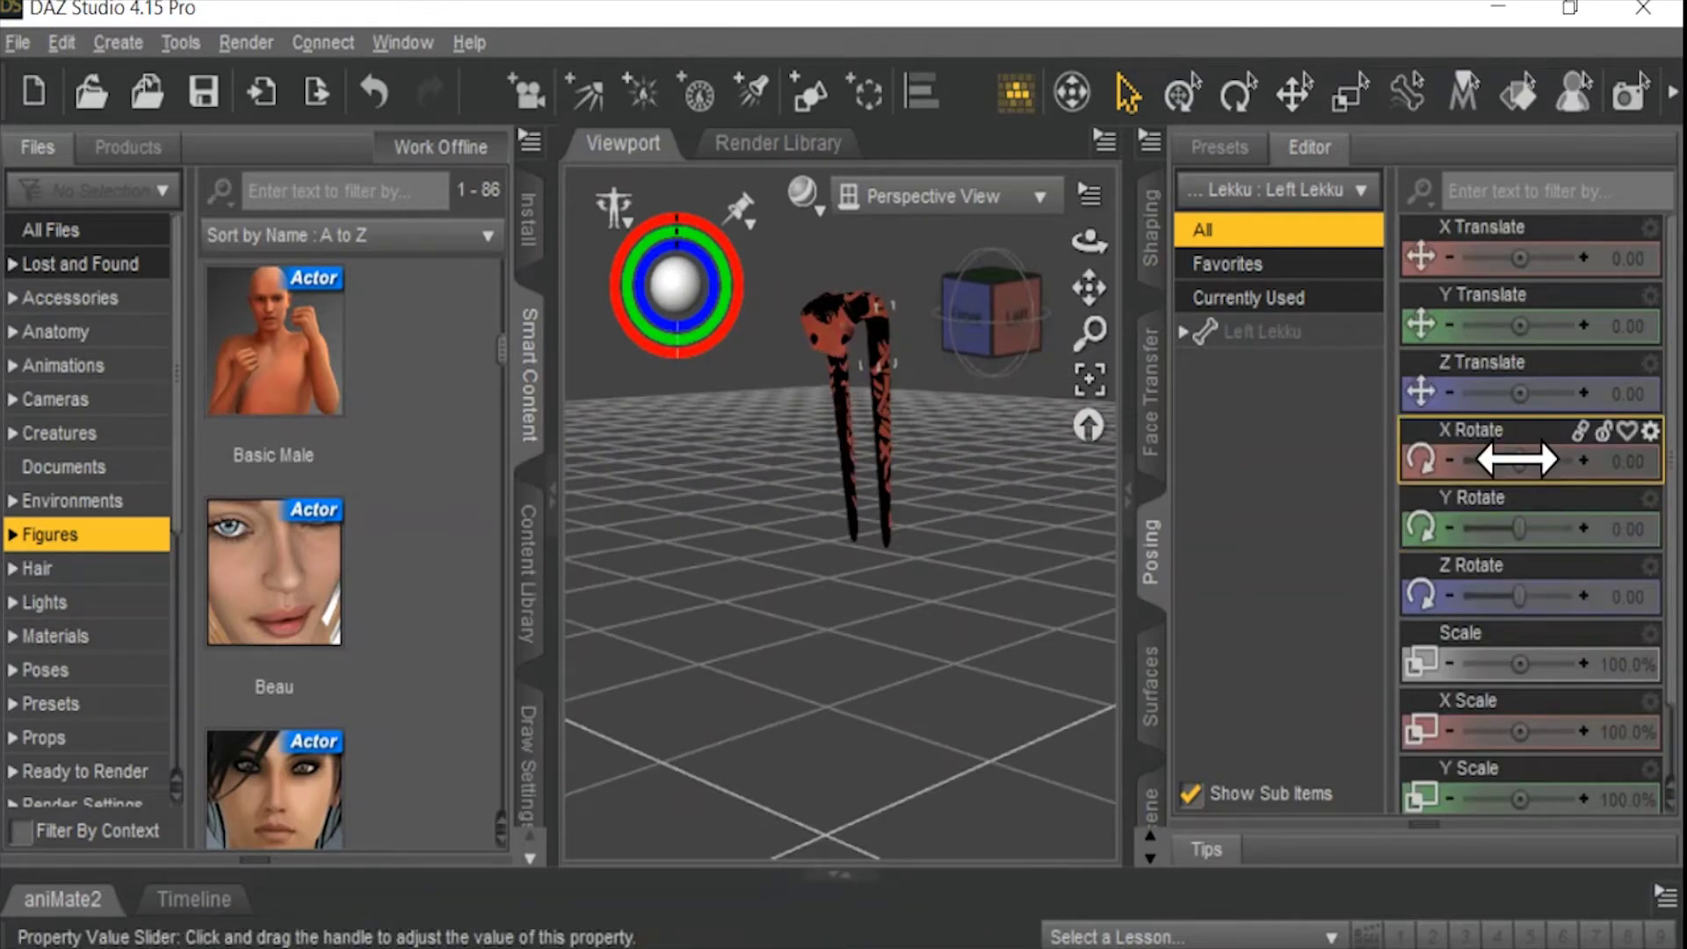
mouse_move(1525, 458)
left_mouse_down()
mouse_move(1643, 457)
mouse_move(1477, 457)
mouse_move(1573, 452)
mouse_move(1494, 457)
mouse_move(1520, 452)
left_mouse_up()
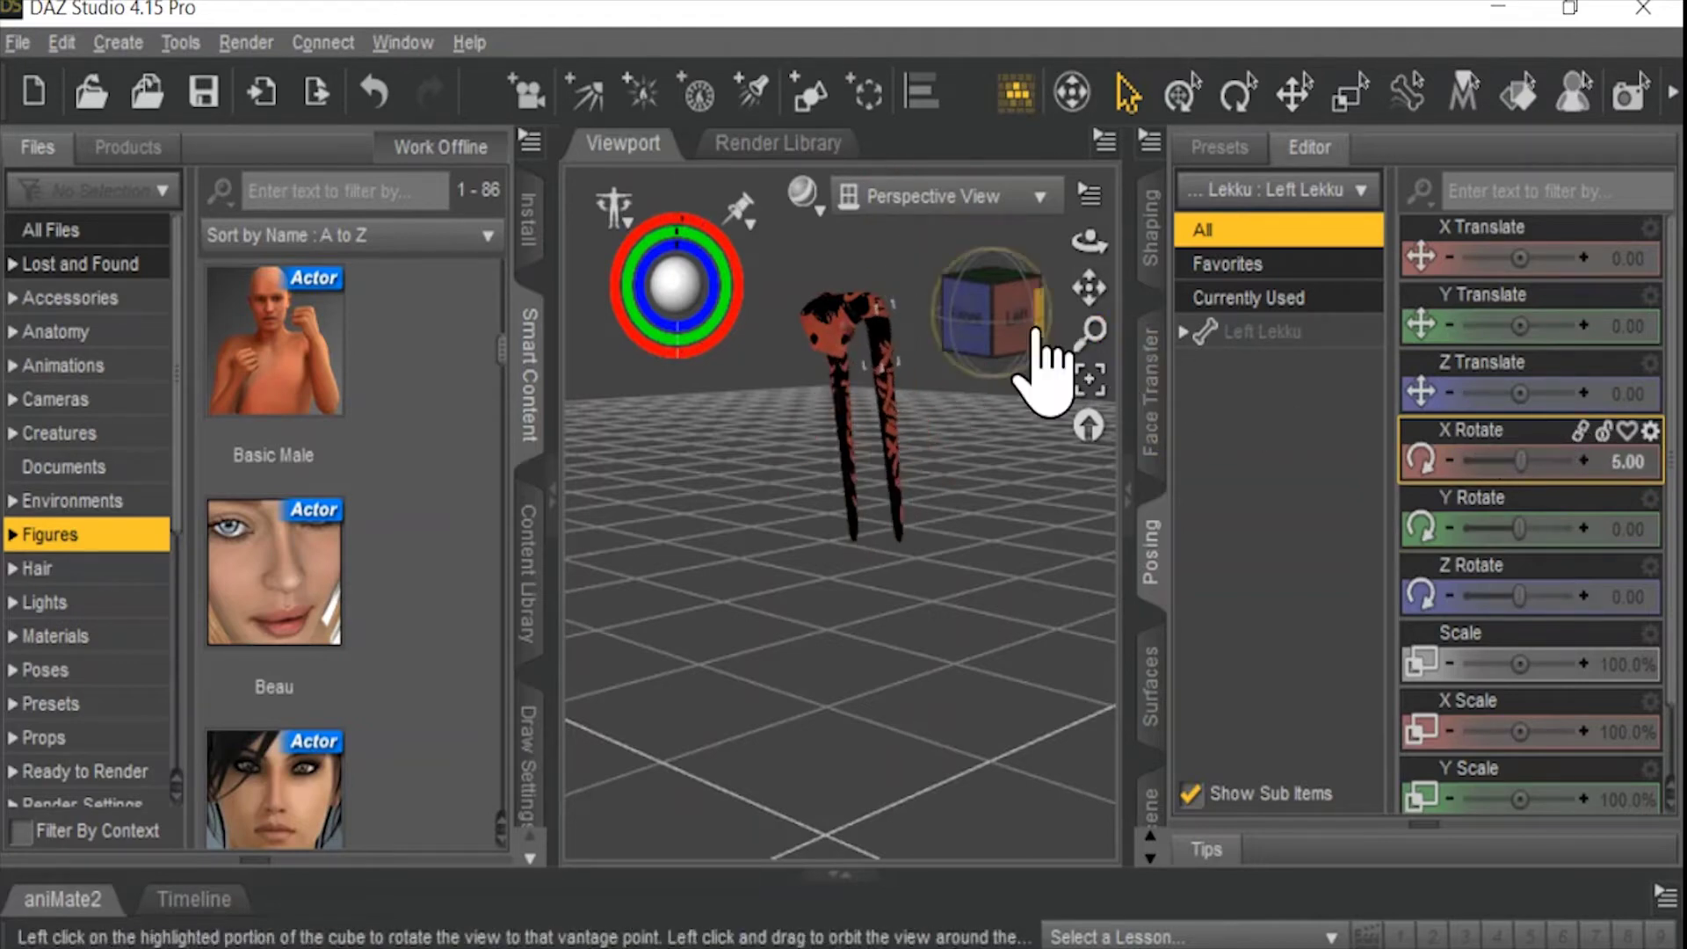
left_click_drag(1043, 343, 1043, 325)
left_click(890, 420)
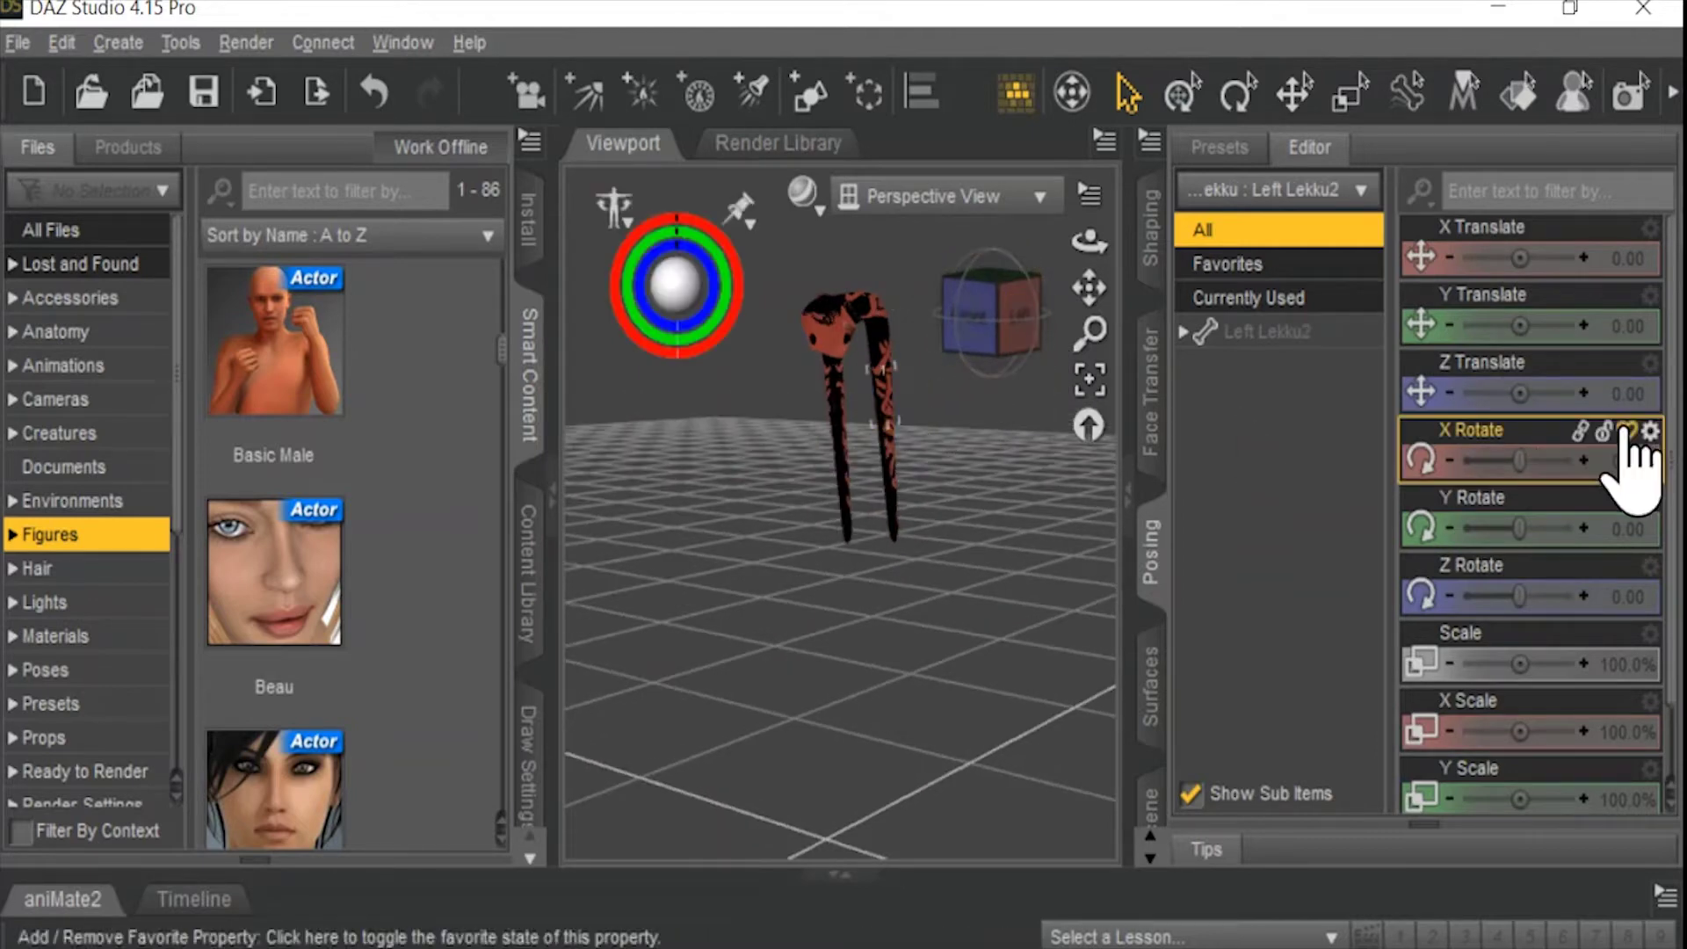
left_click_drag(1517, 460, 1450, 466)
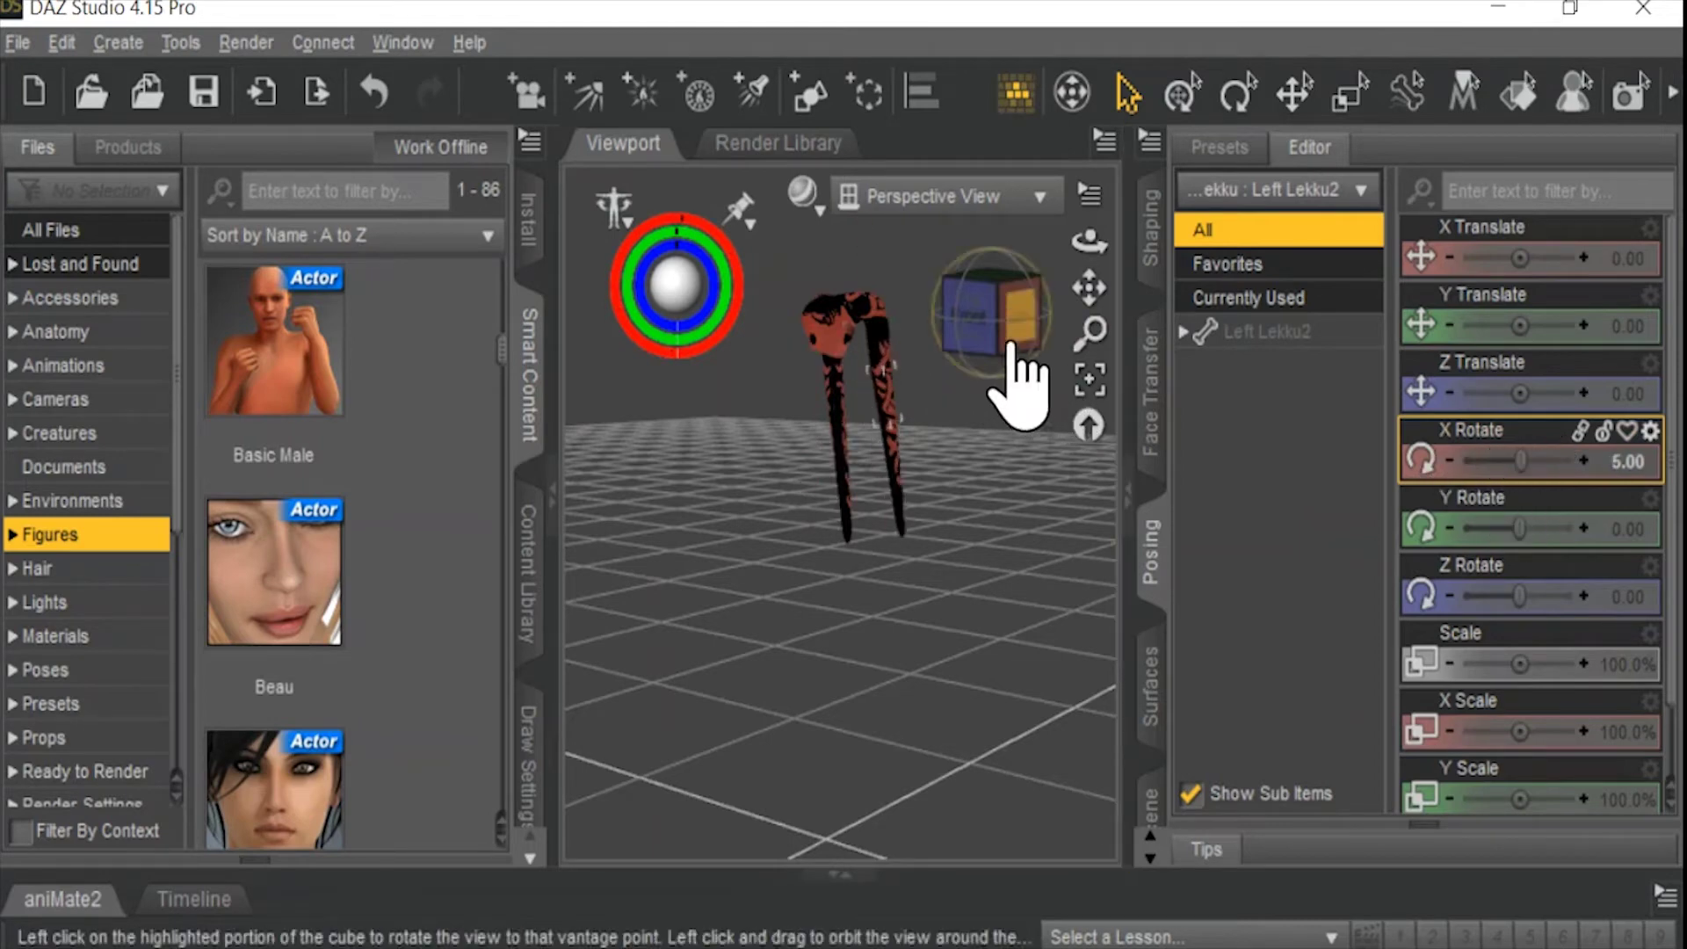
Check from the front and set Left Lekku2's X rotation to 0.
left_click(1010, 352)
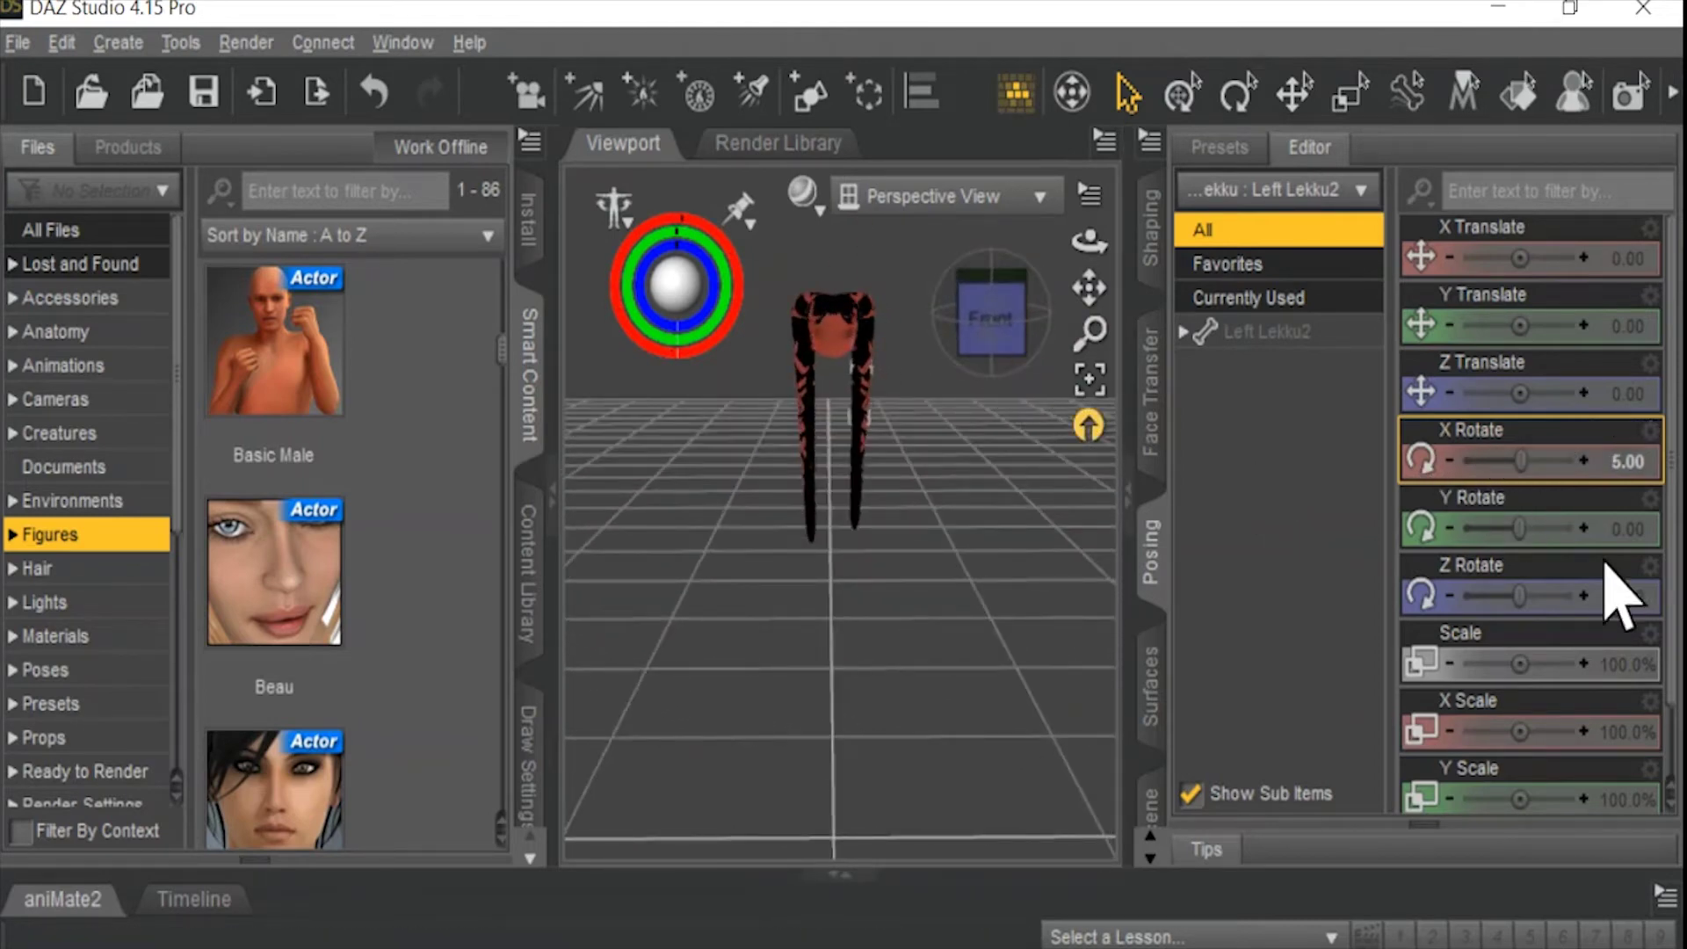
left_click(1630, 461)
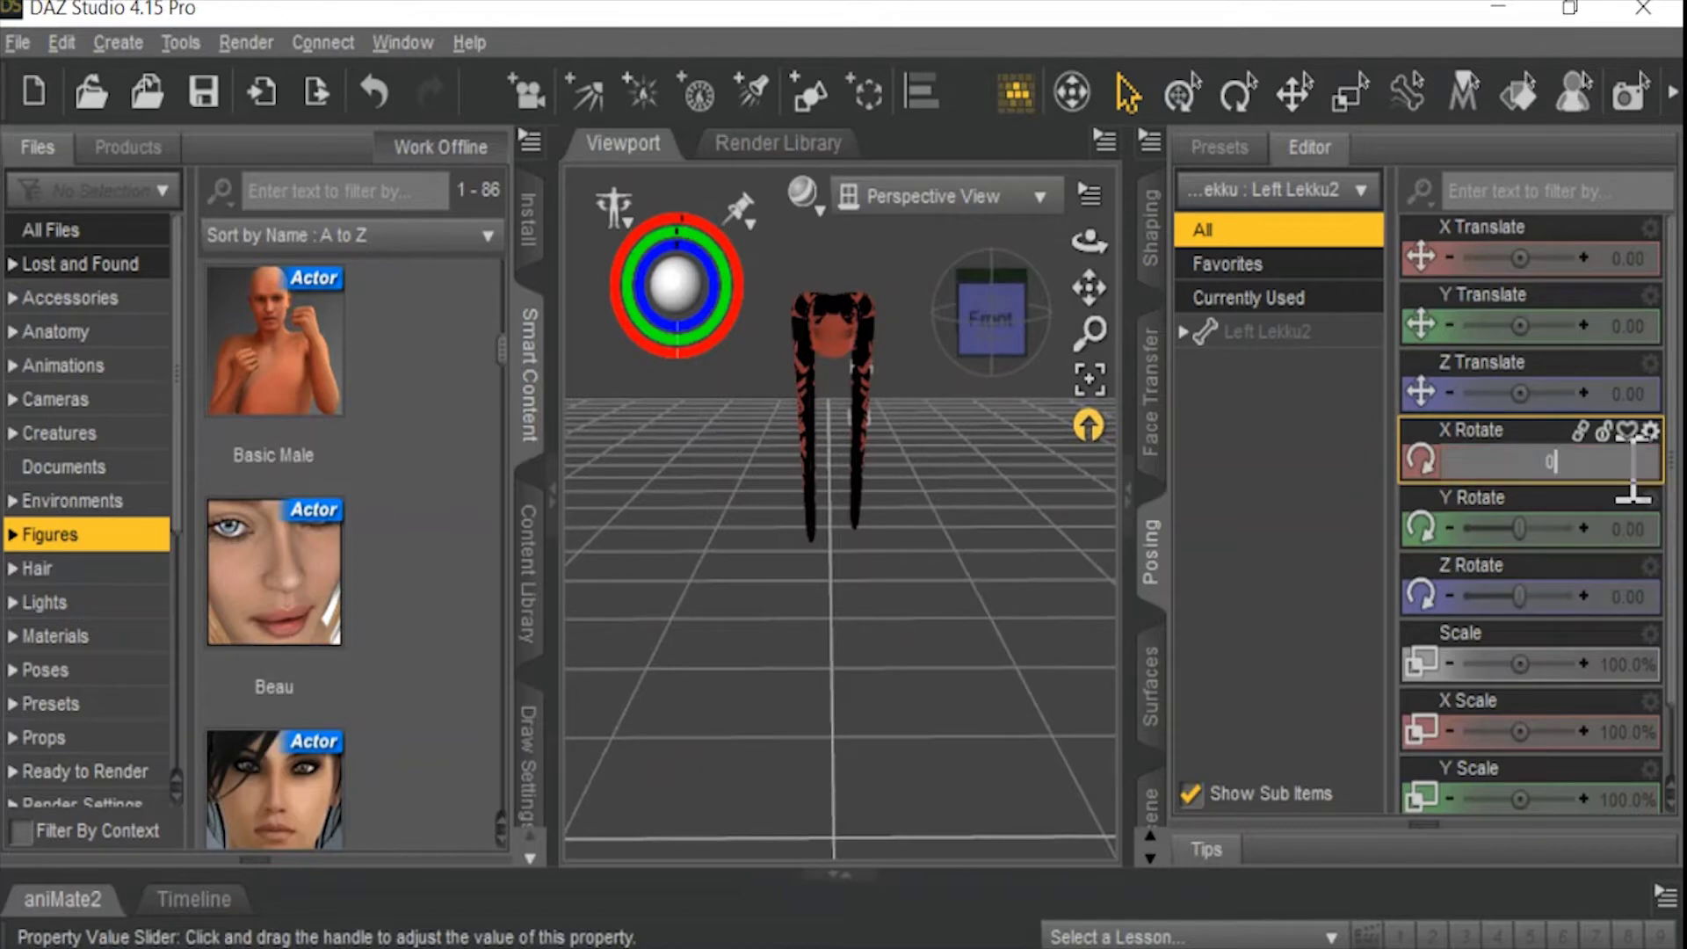
key("Return")
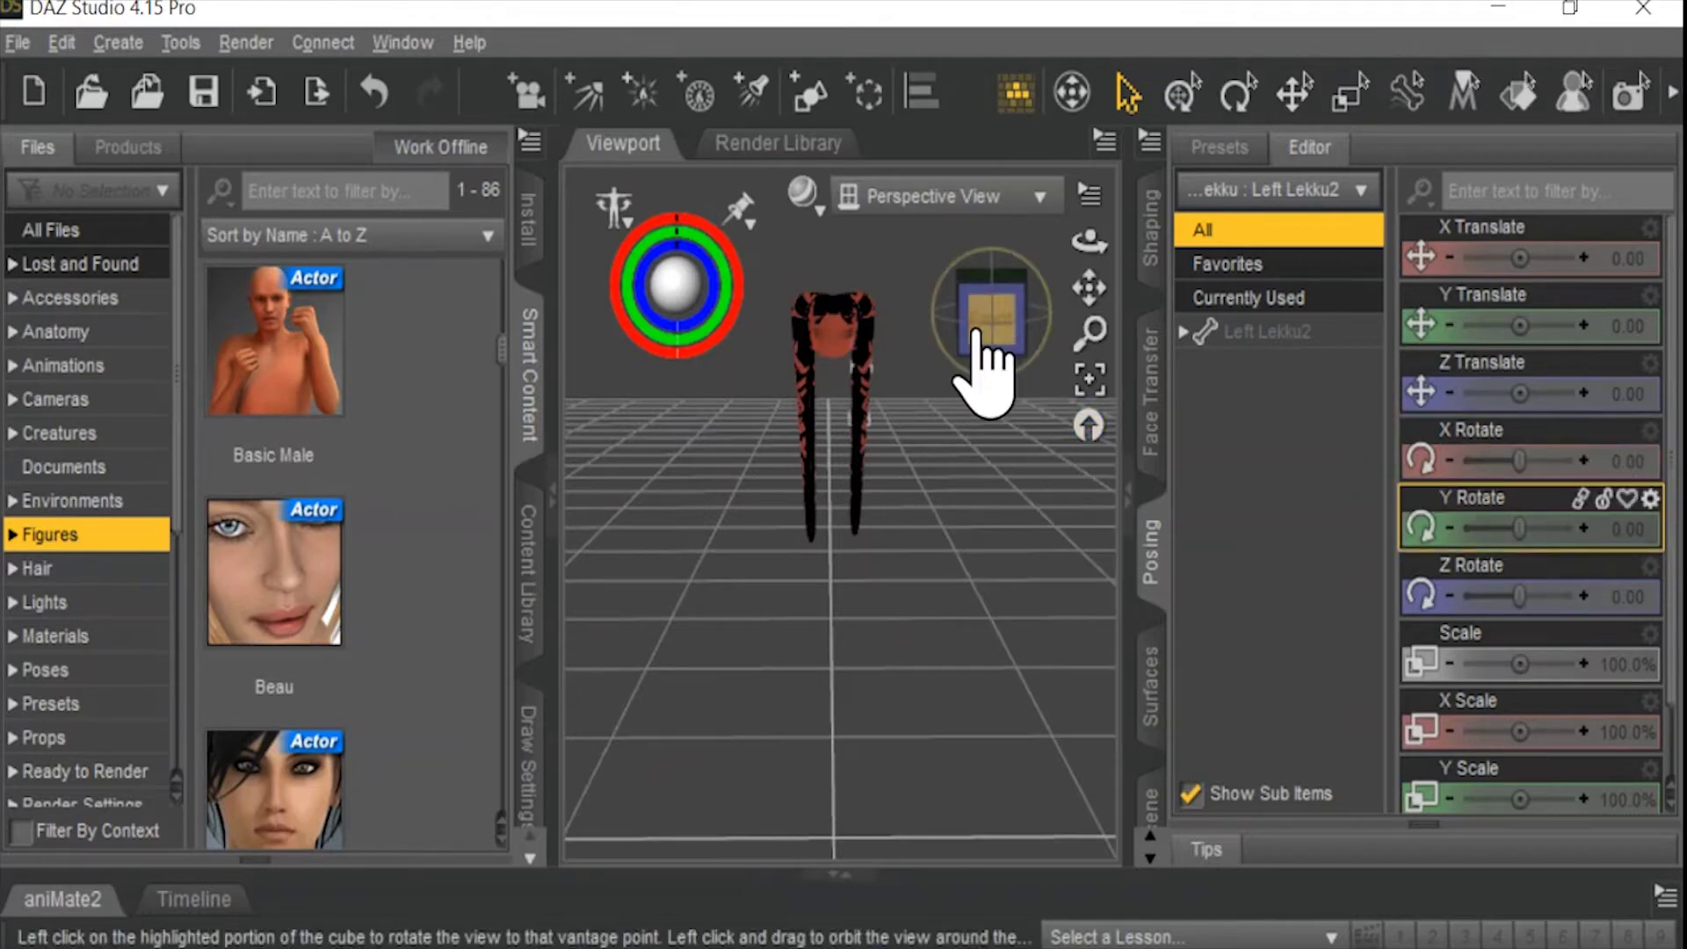
left_click(990, 357)
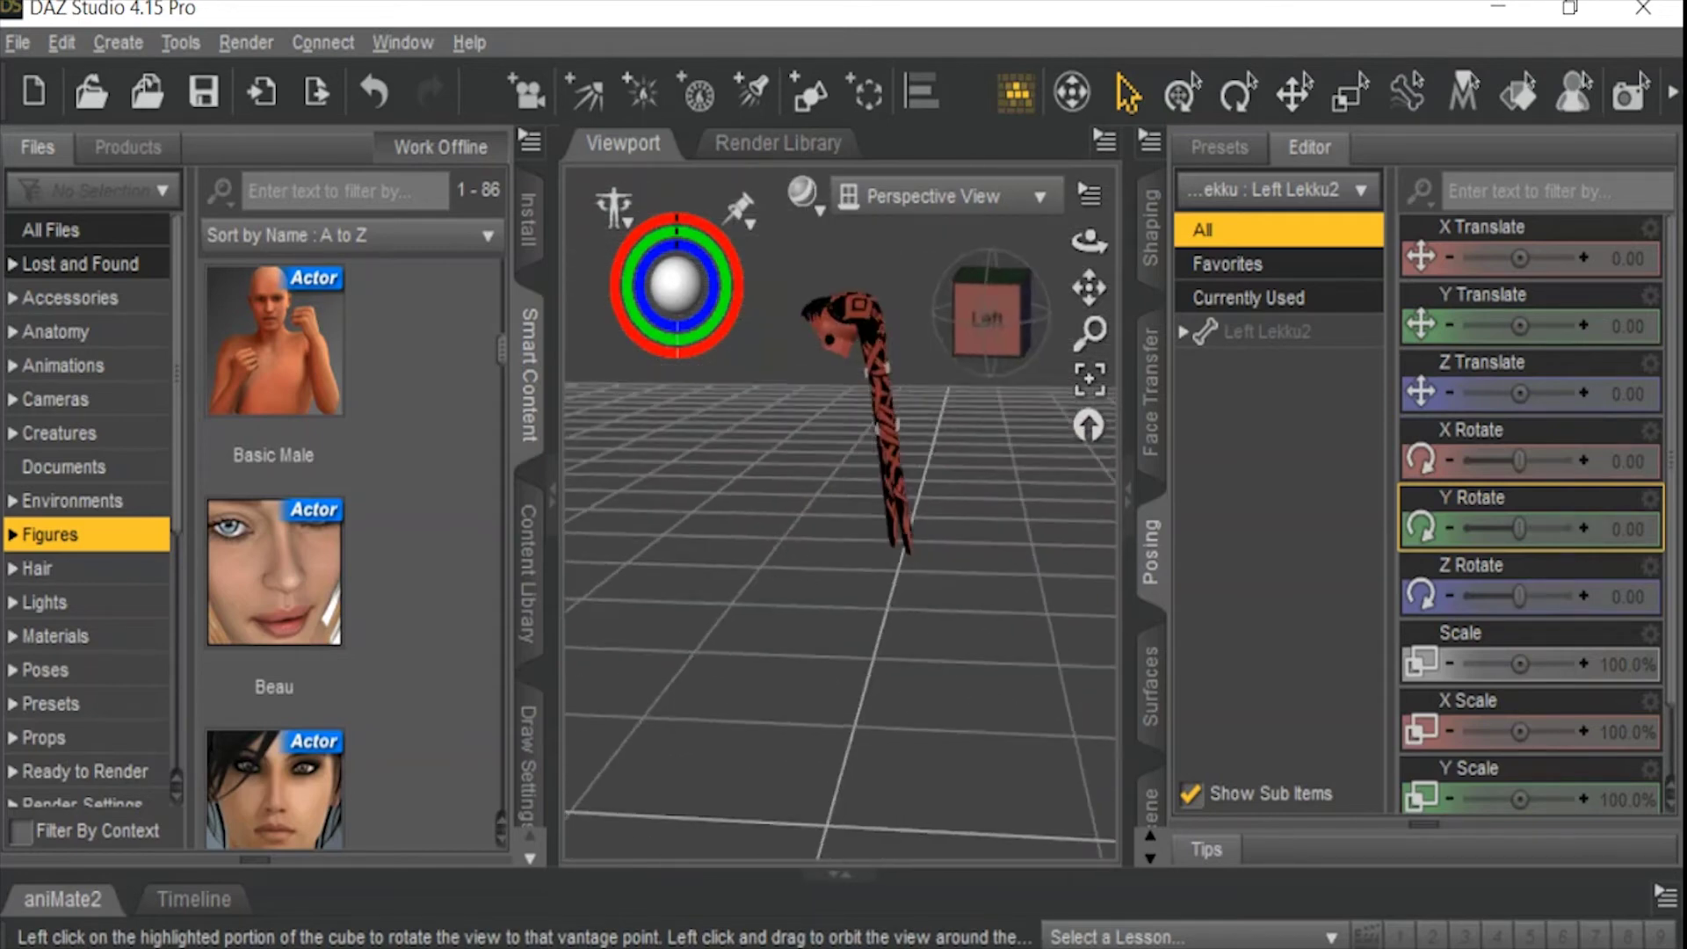
Set Left Lekku's X rotation to 0 to straighten it, viewed from the front.
left_click(874, 365)
left_click(1627, 461)
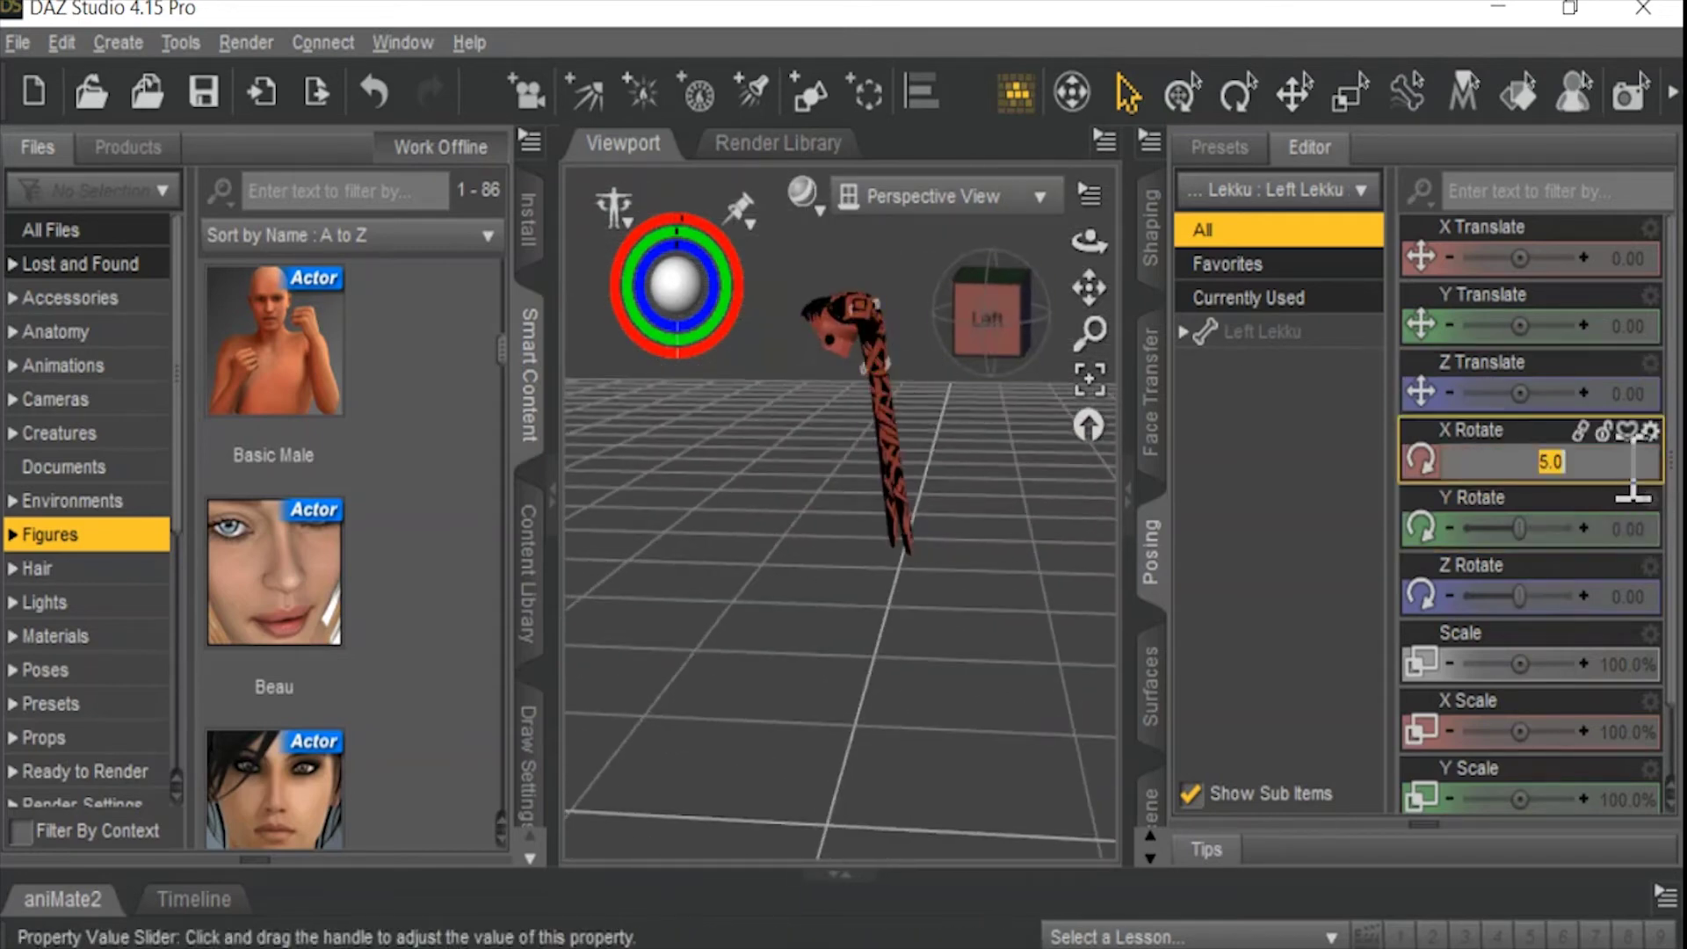
type("0")
key("Return")
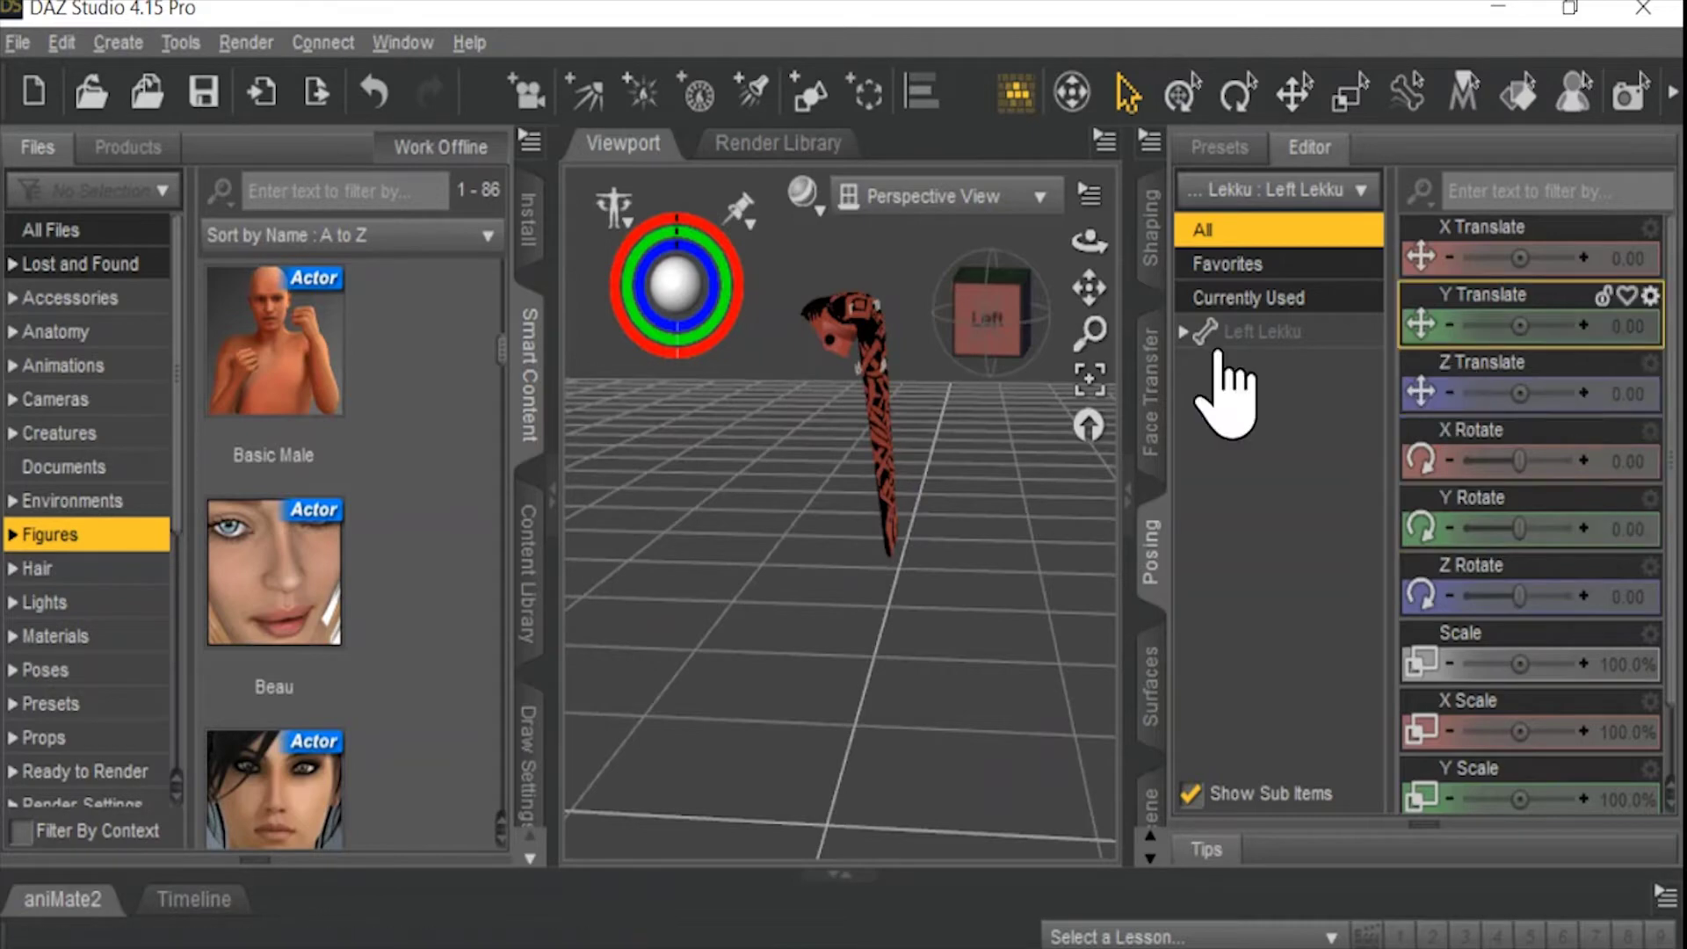
left_click(978, 332)
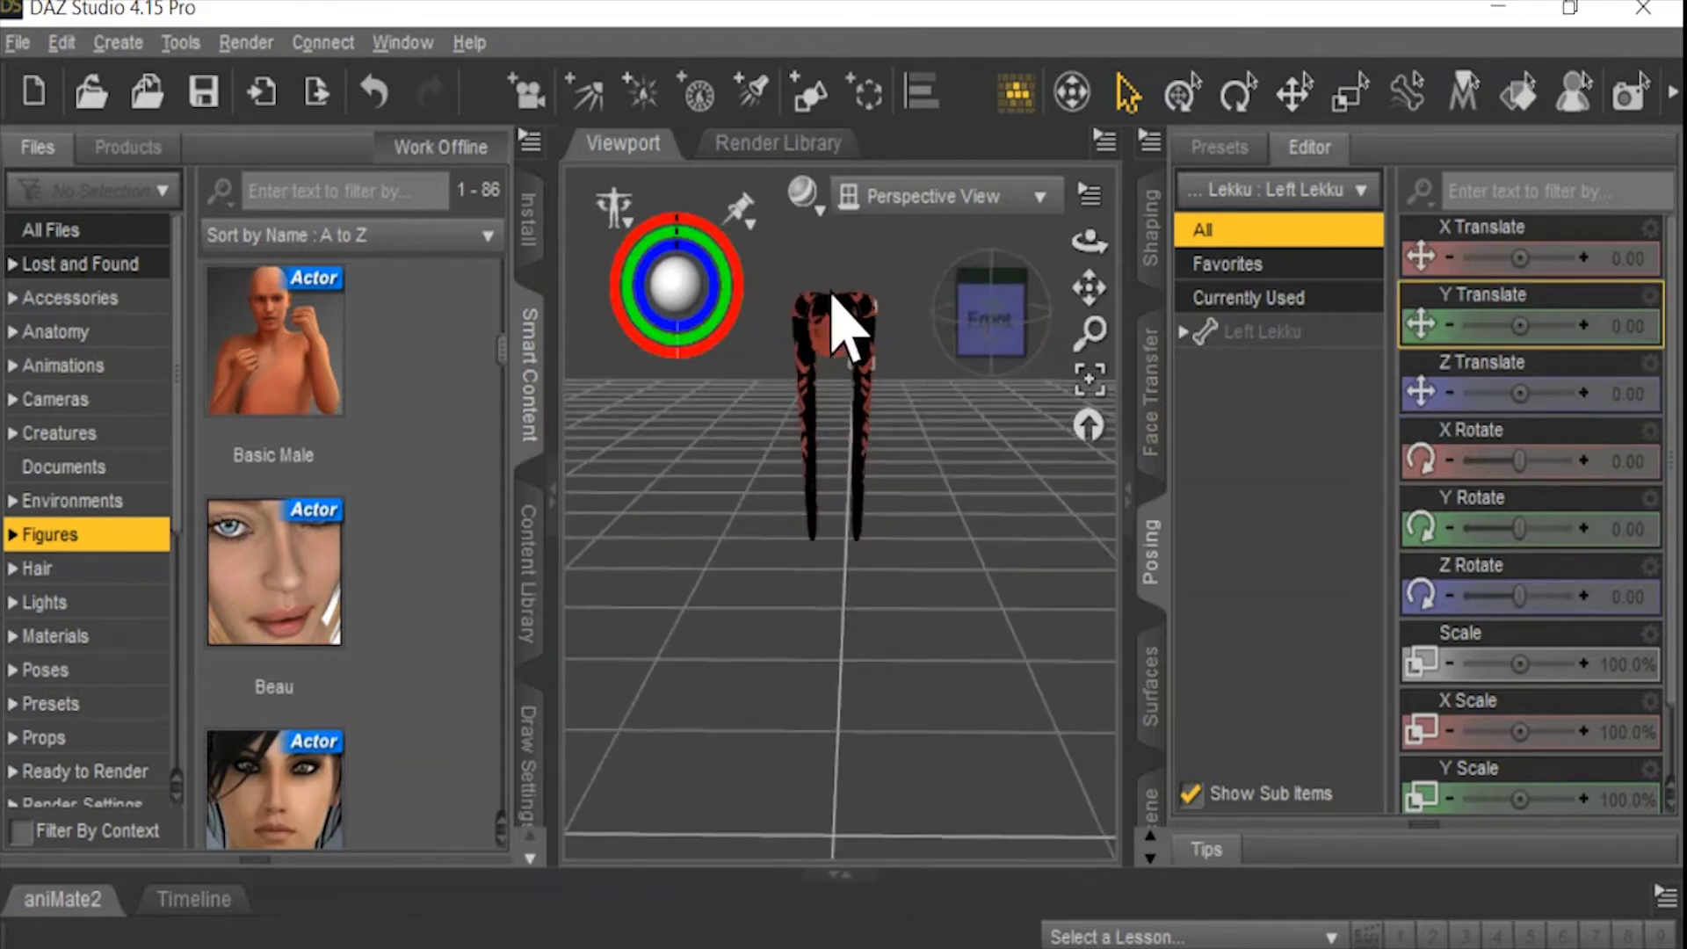
Select the head and bring up the Scene hierarchy panel.
left_click(848, 320)
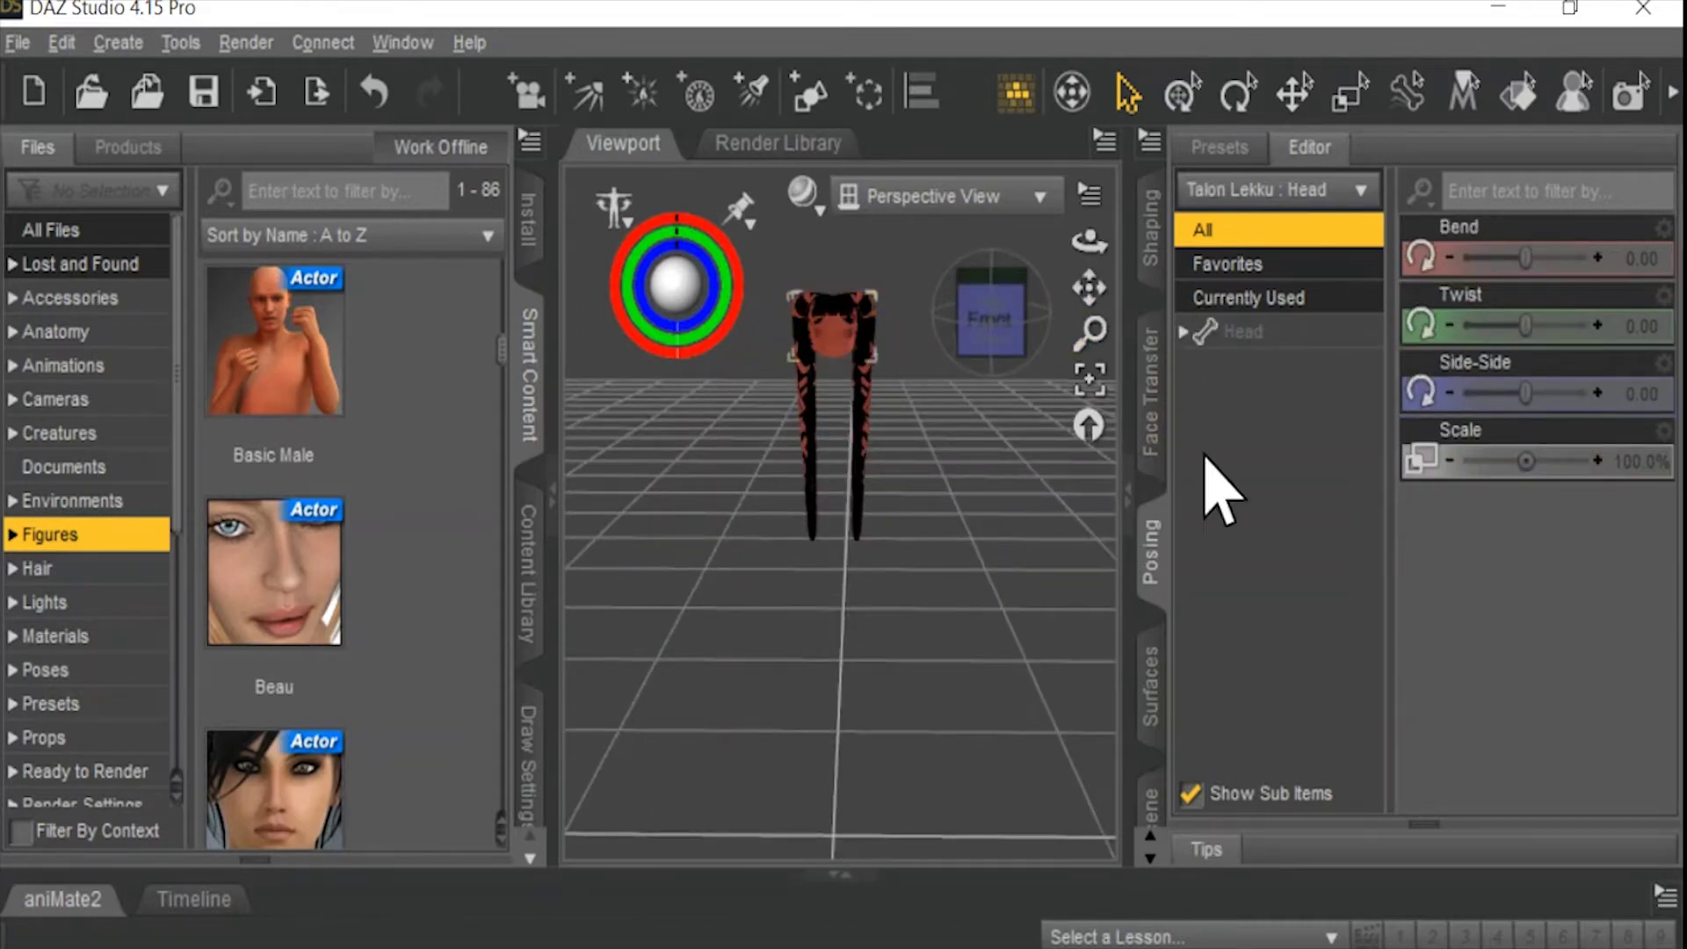
left_click(1149, 743)
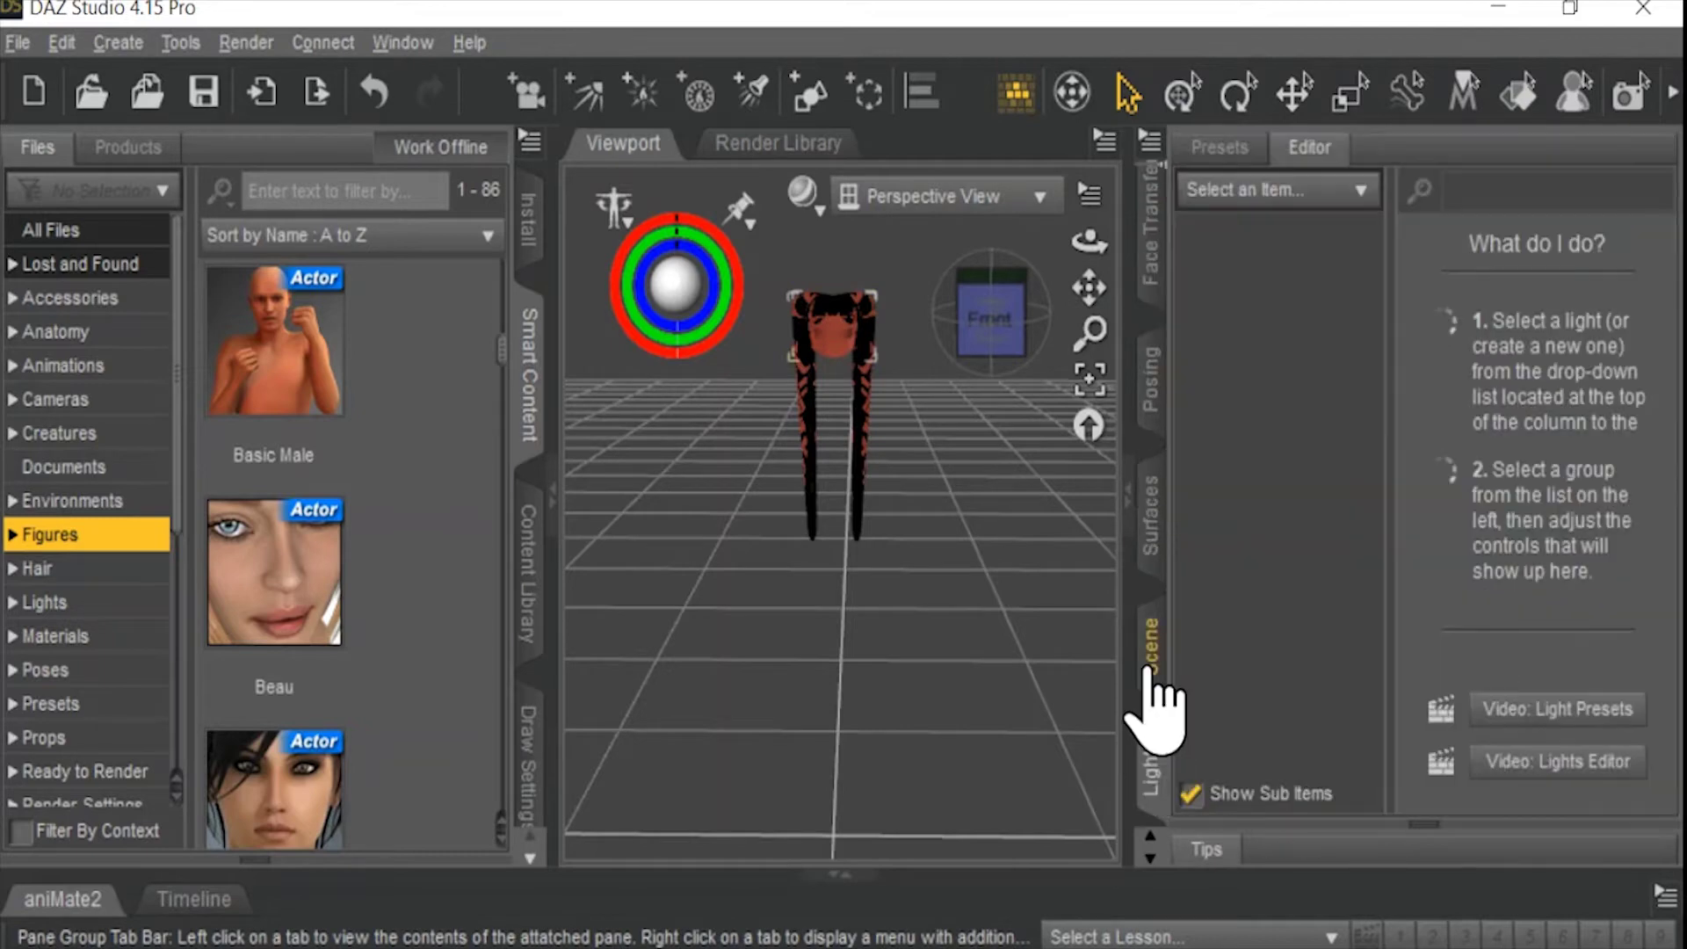
left_click(1149, 703)
Select the Talon Lekku root figure and start a File > Export.
left_click(1313, 244)
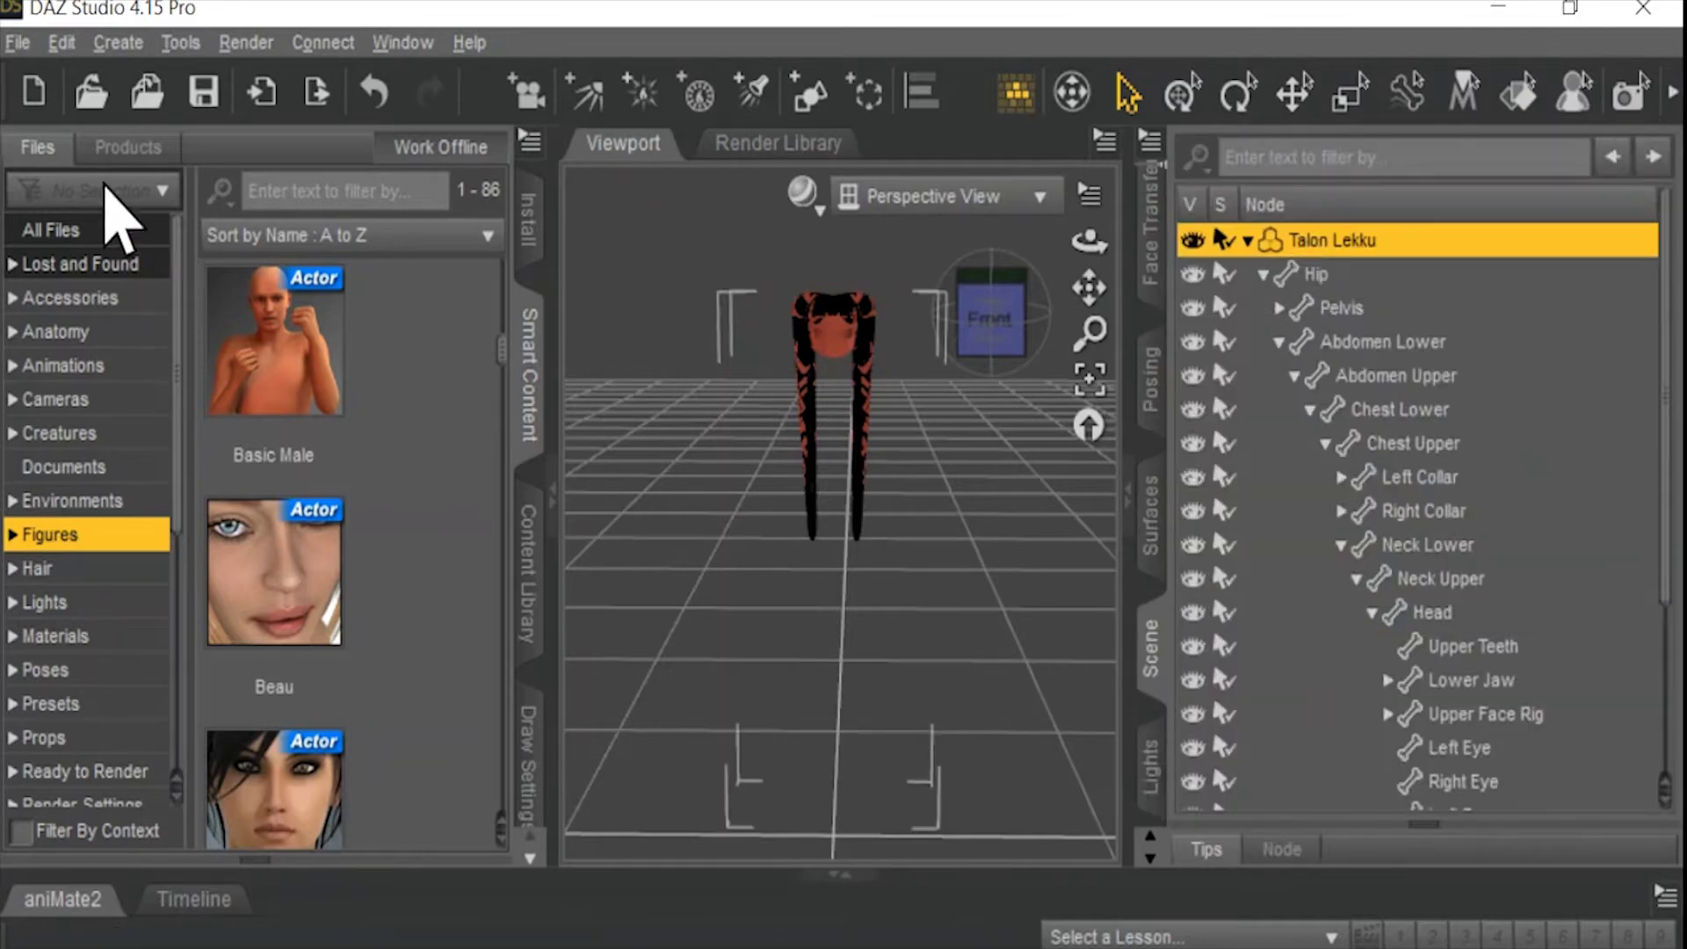
left_click(18, 42)
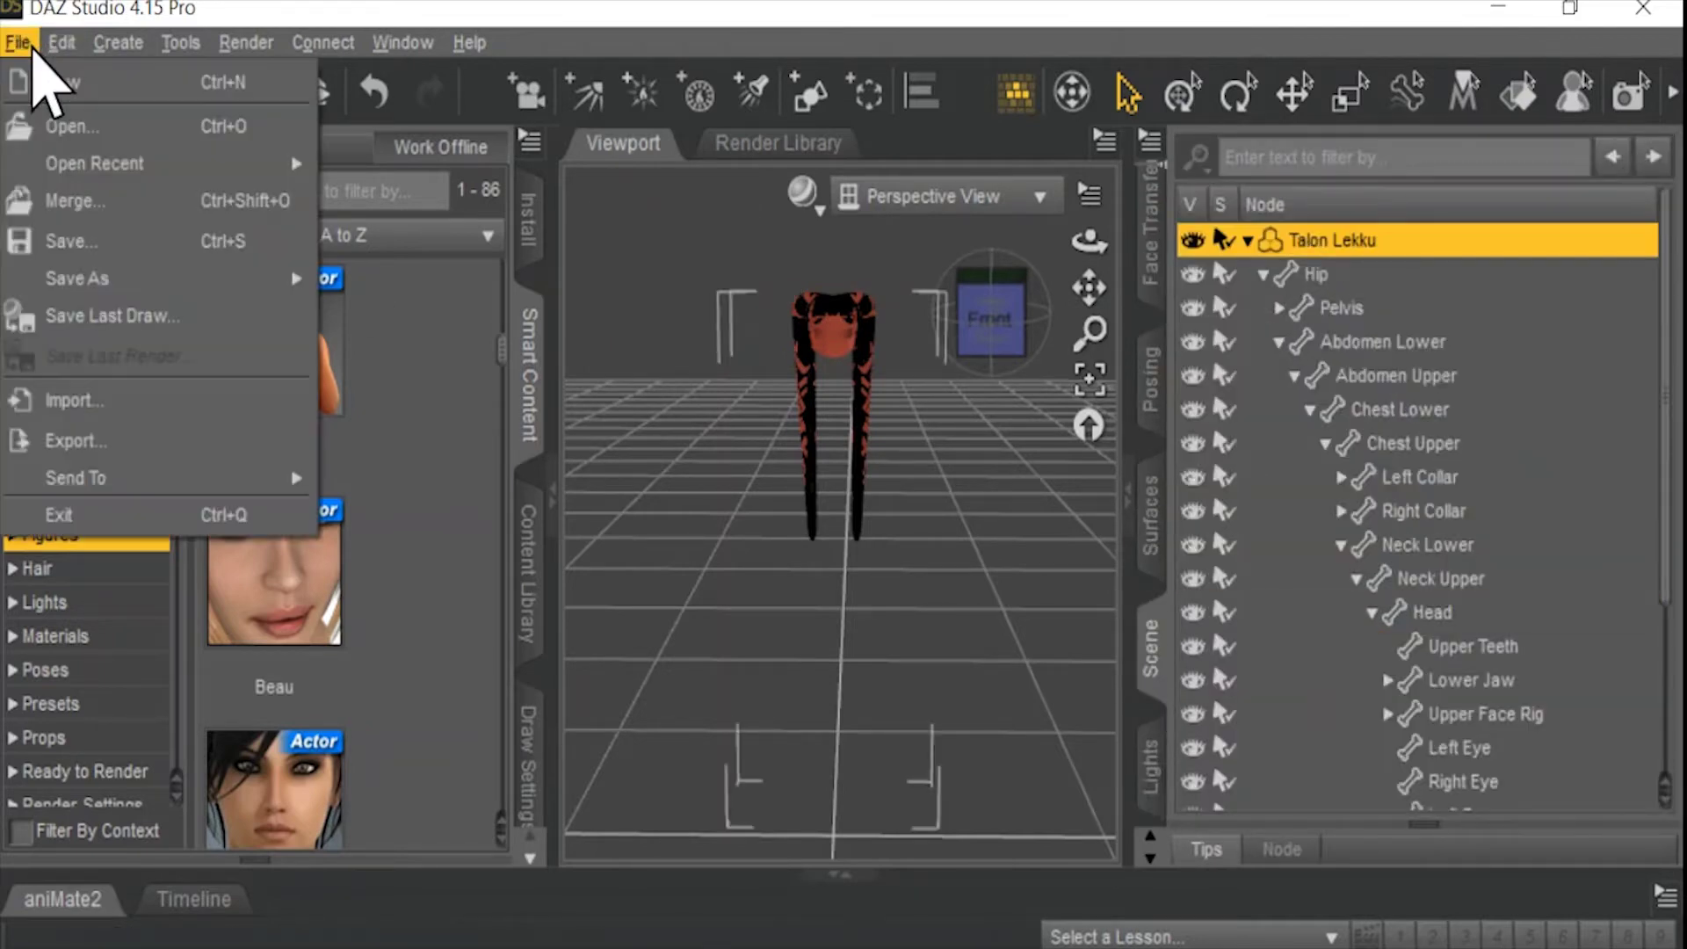
left_click(150, 441)
Replace the FBX file name with a Talon Lekku name, fixing the typo and using autocomplete.
left_click(670, 414)
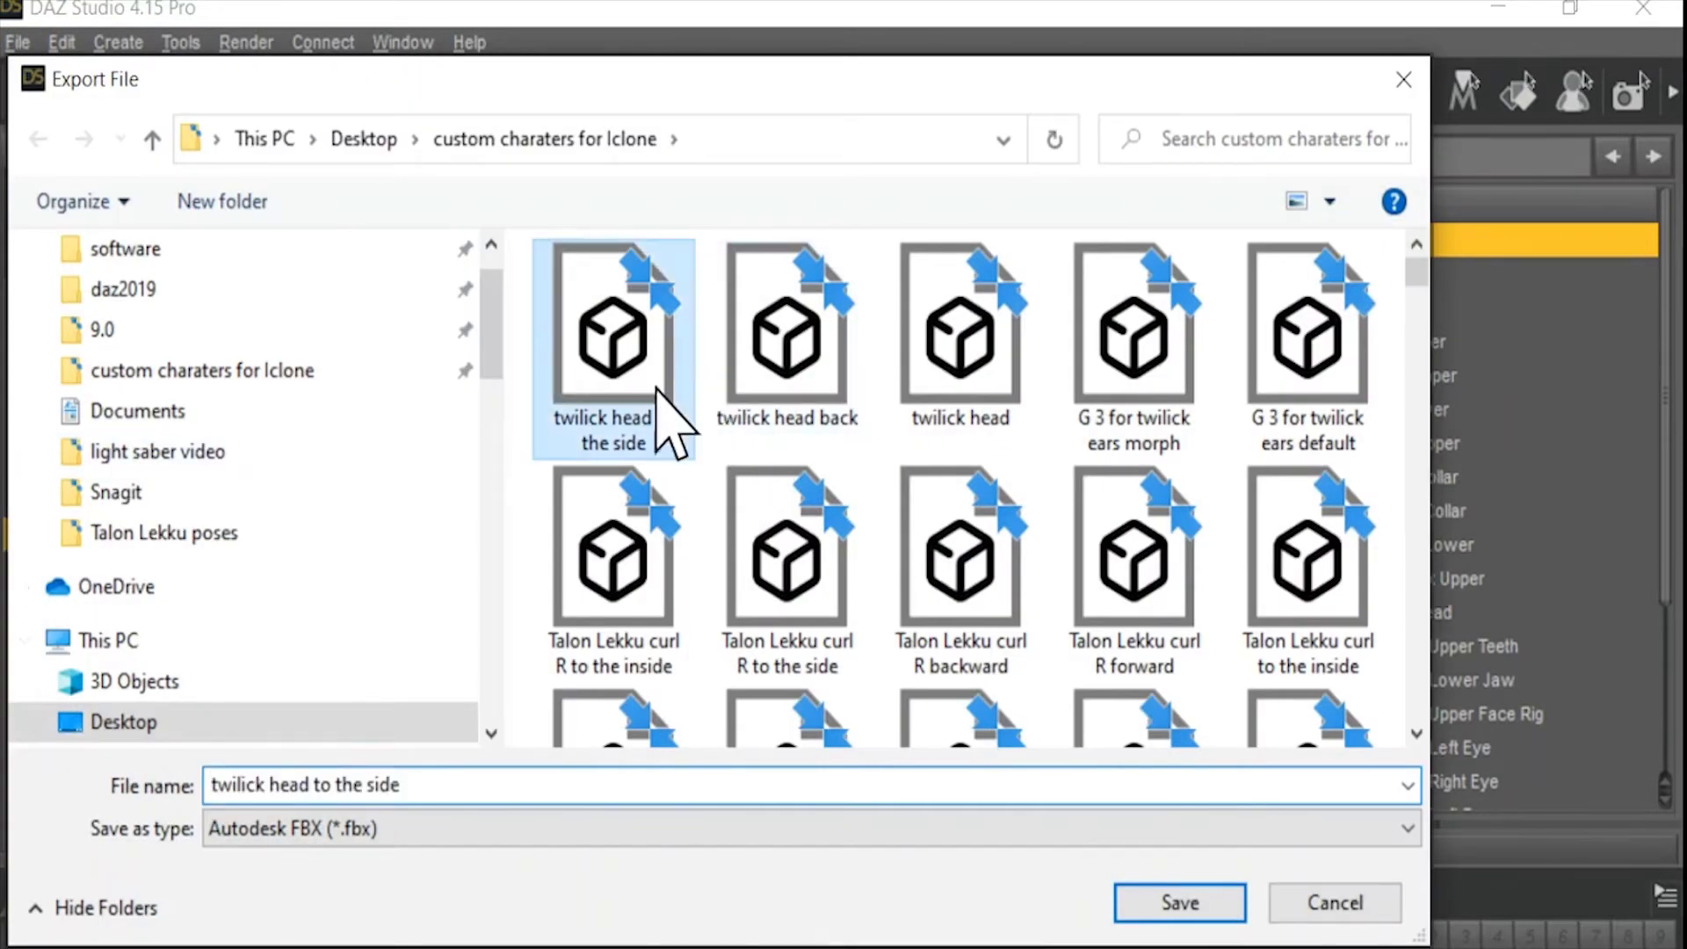
left_click(425, 779)
double_click(428, 782)
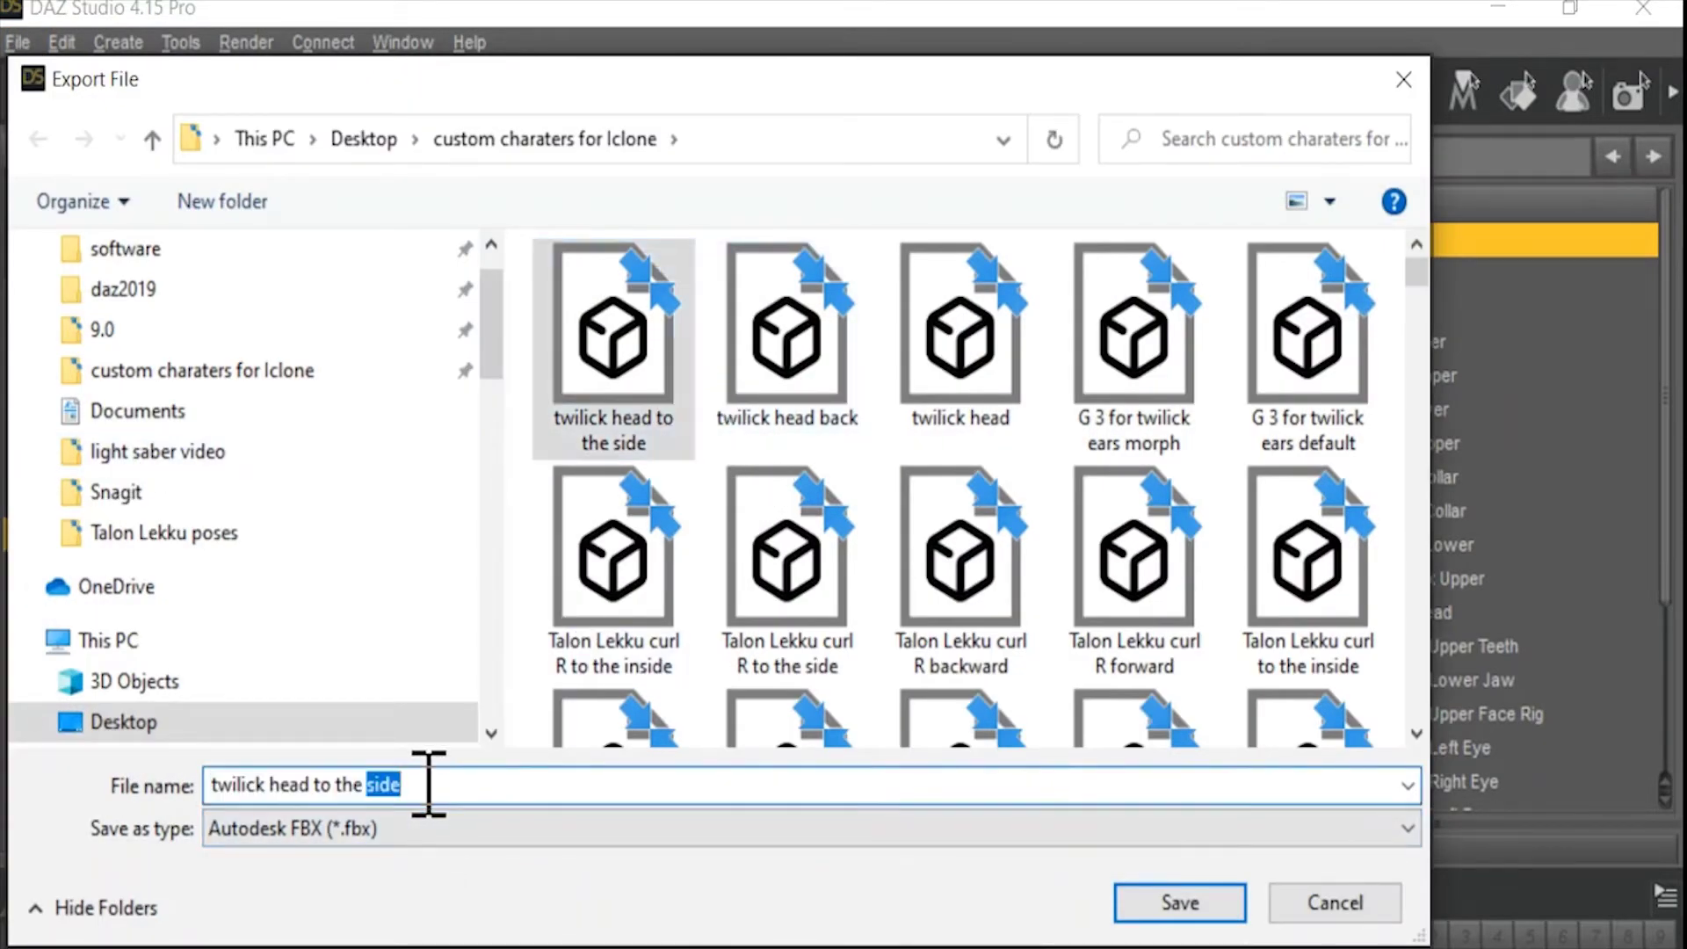
left_click_drag(428, 782, 169, 802)
type("ta")
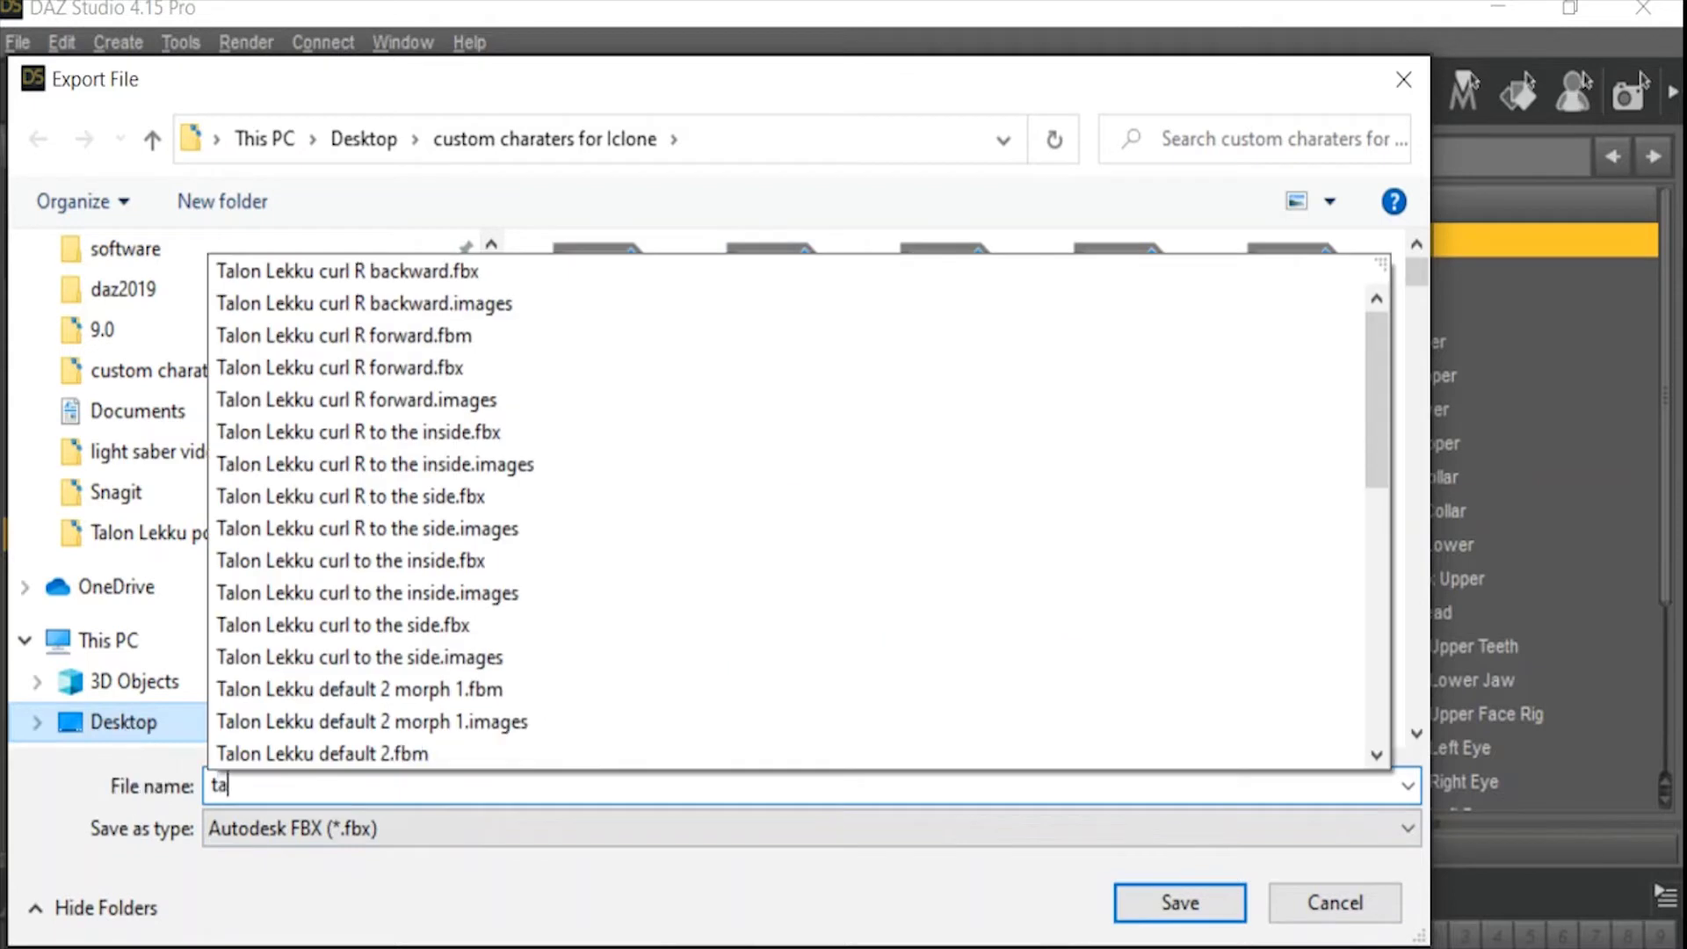
type("loon")
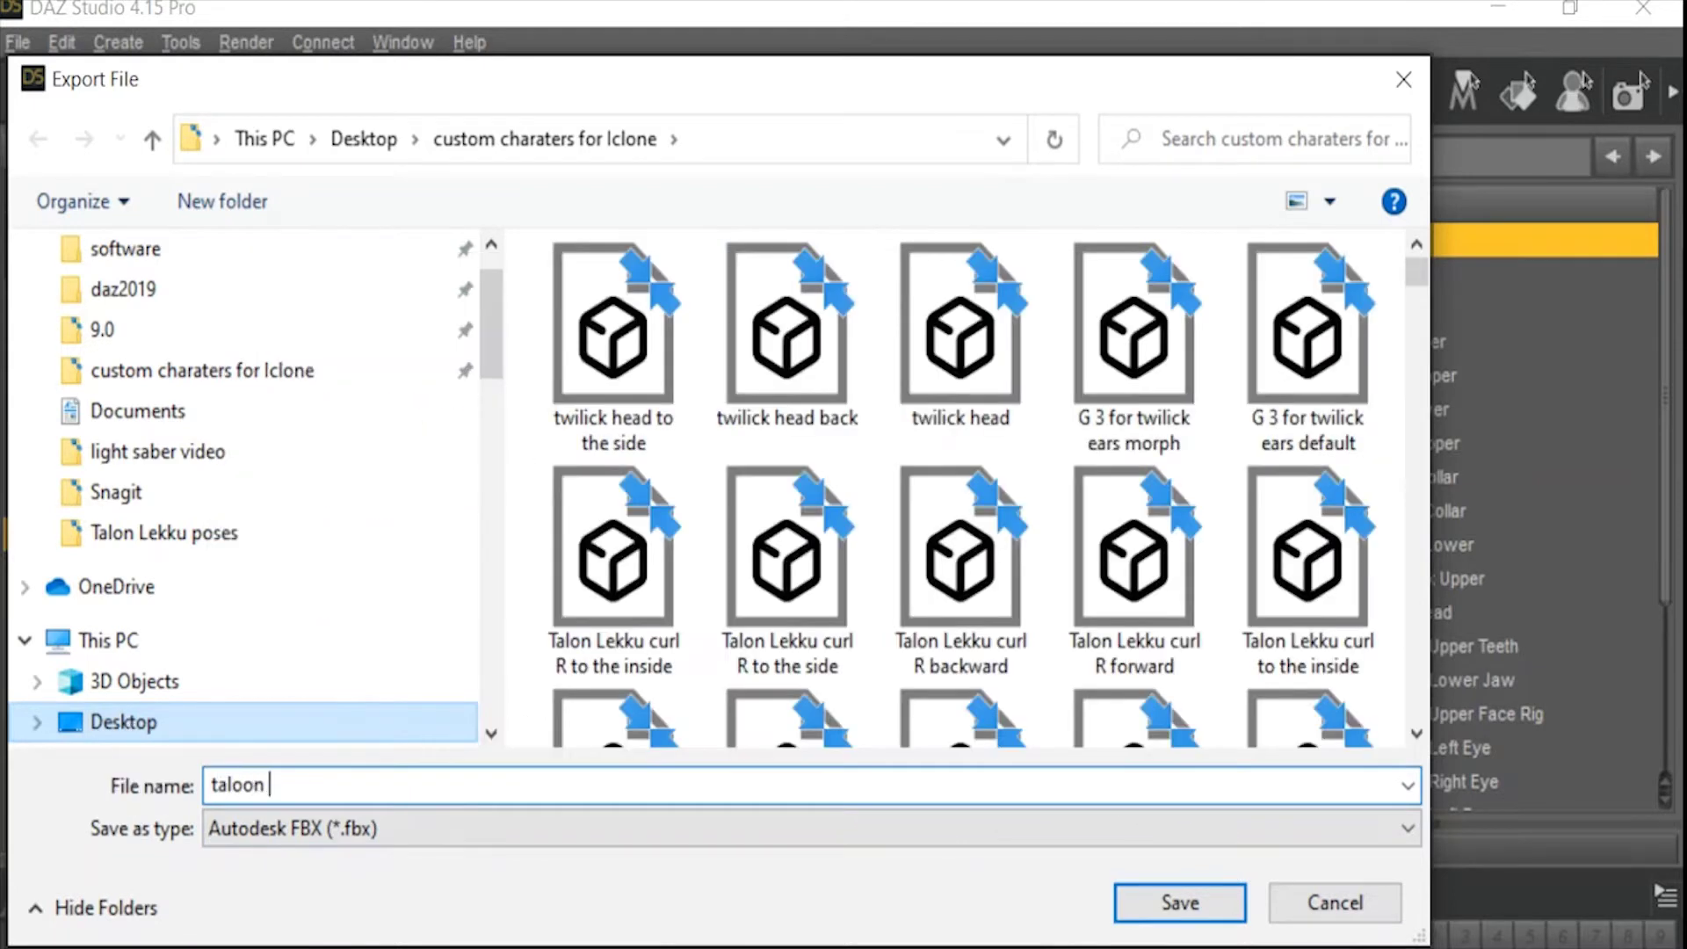
key("BackSpace")
key("BackSpace")
key("BackSpace")
type("n ")
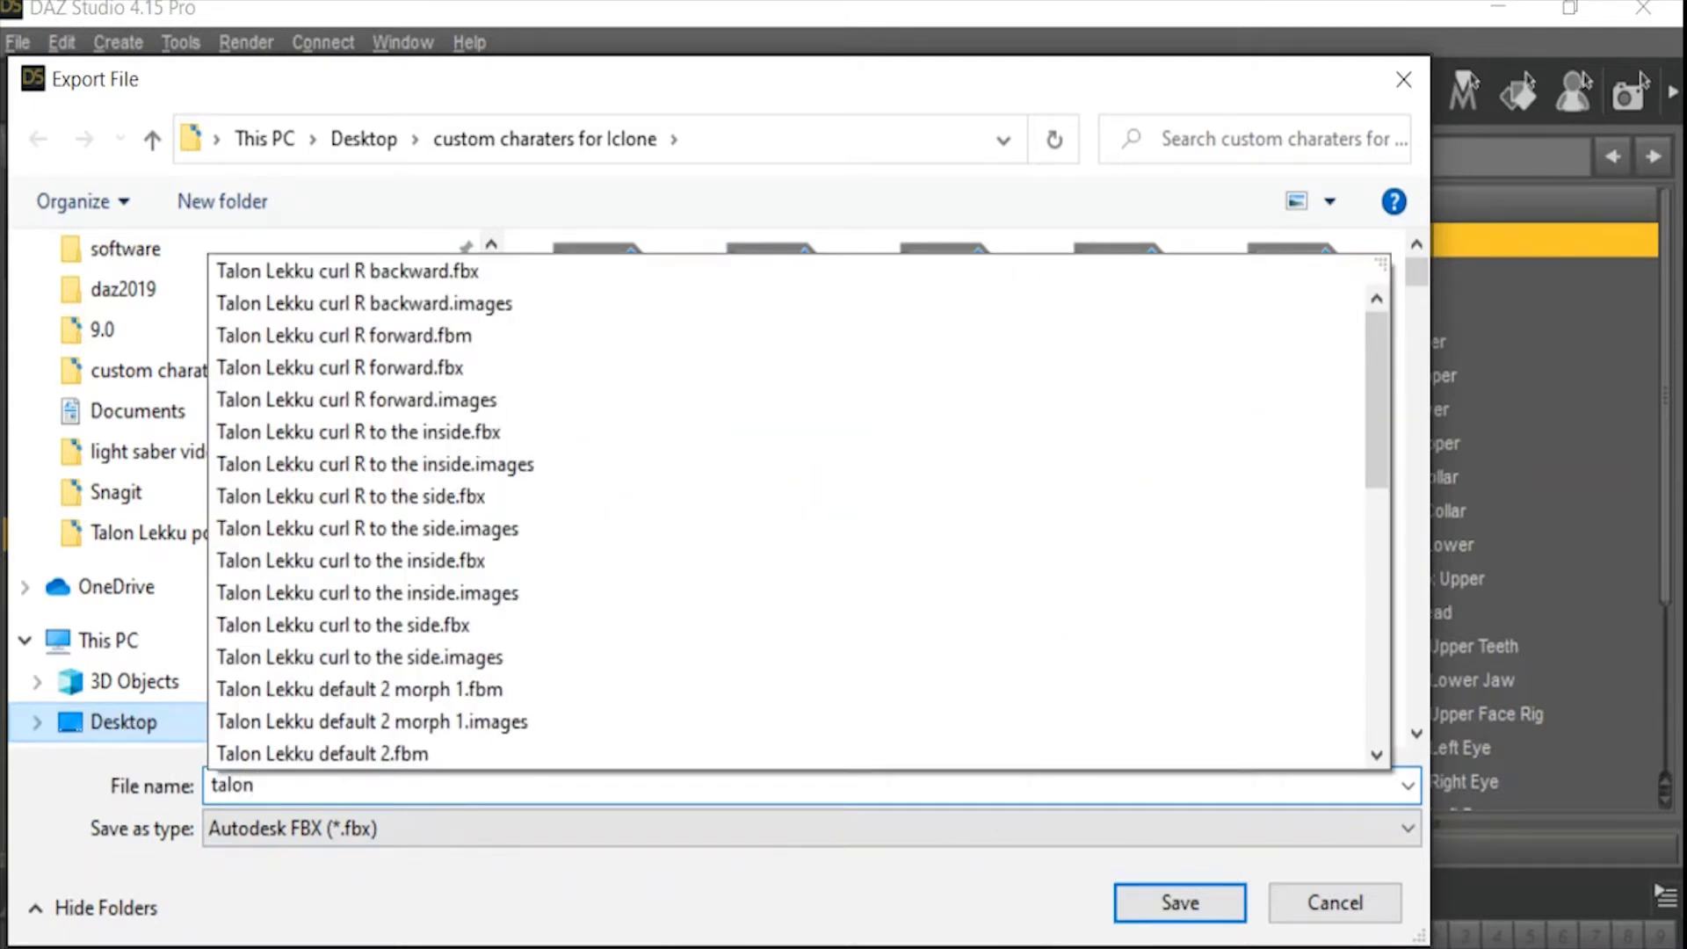
type("lekku d")
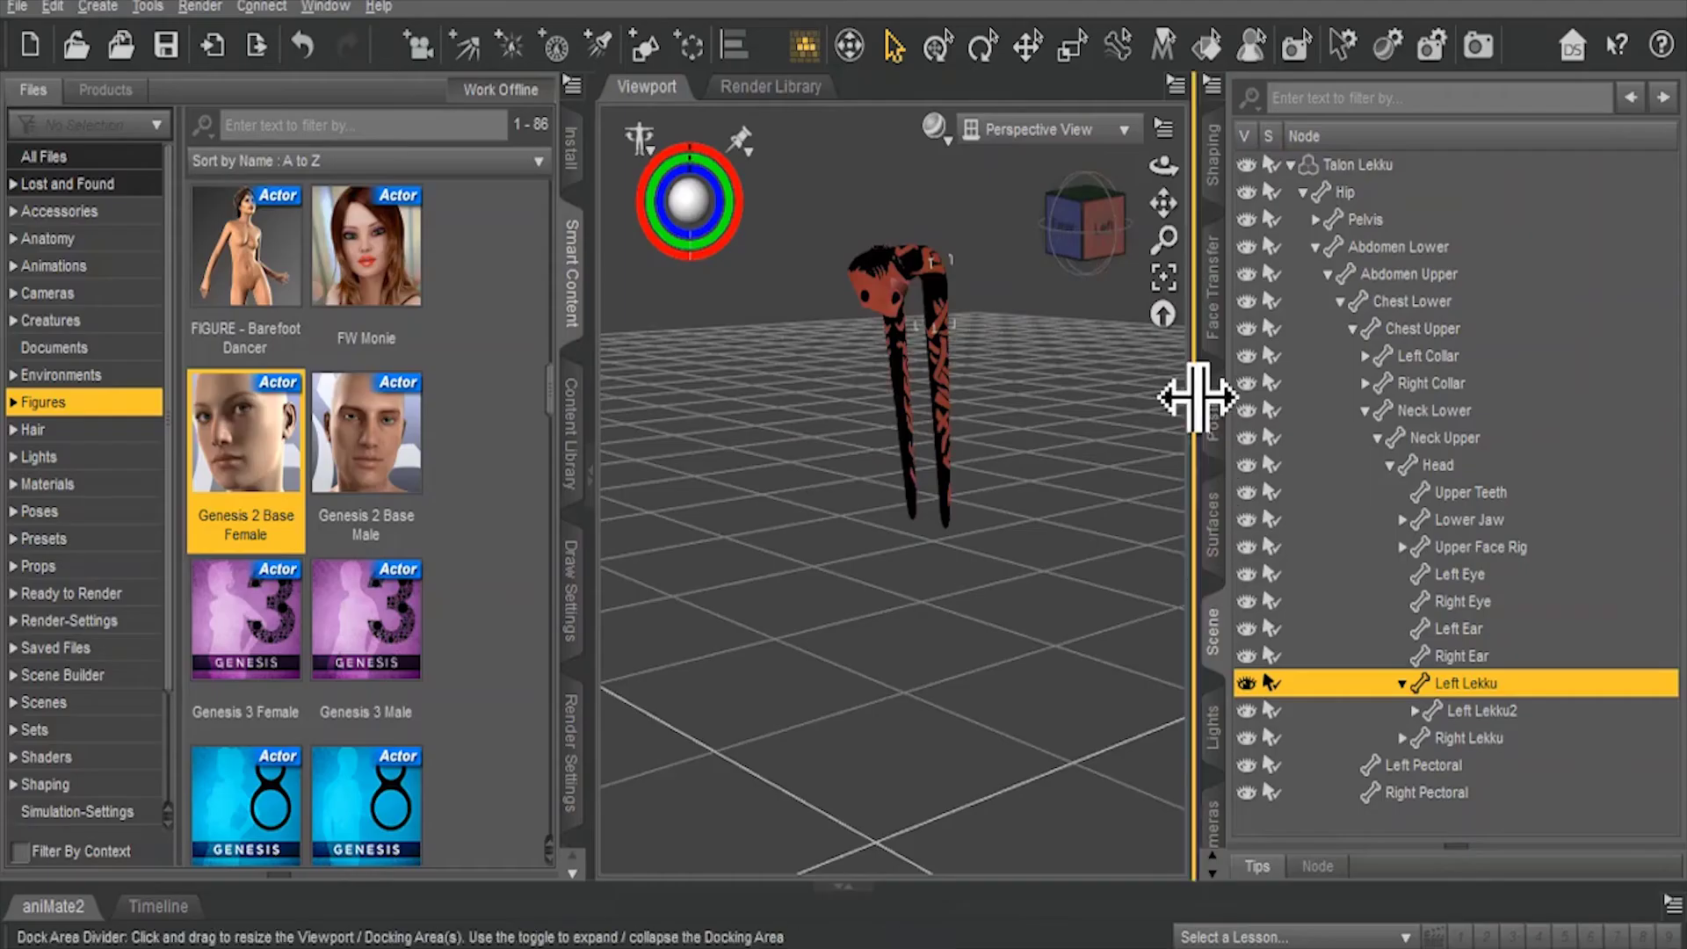
left_click(1215, 422)
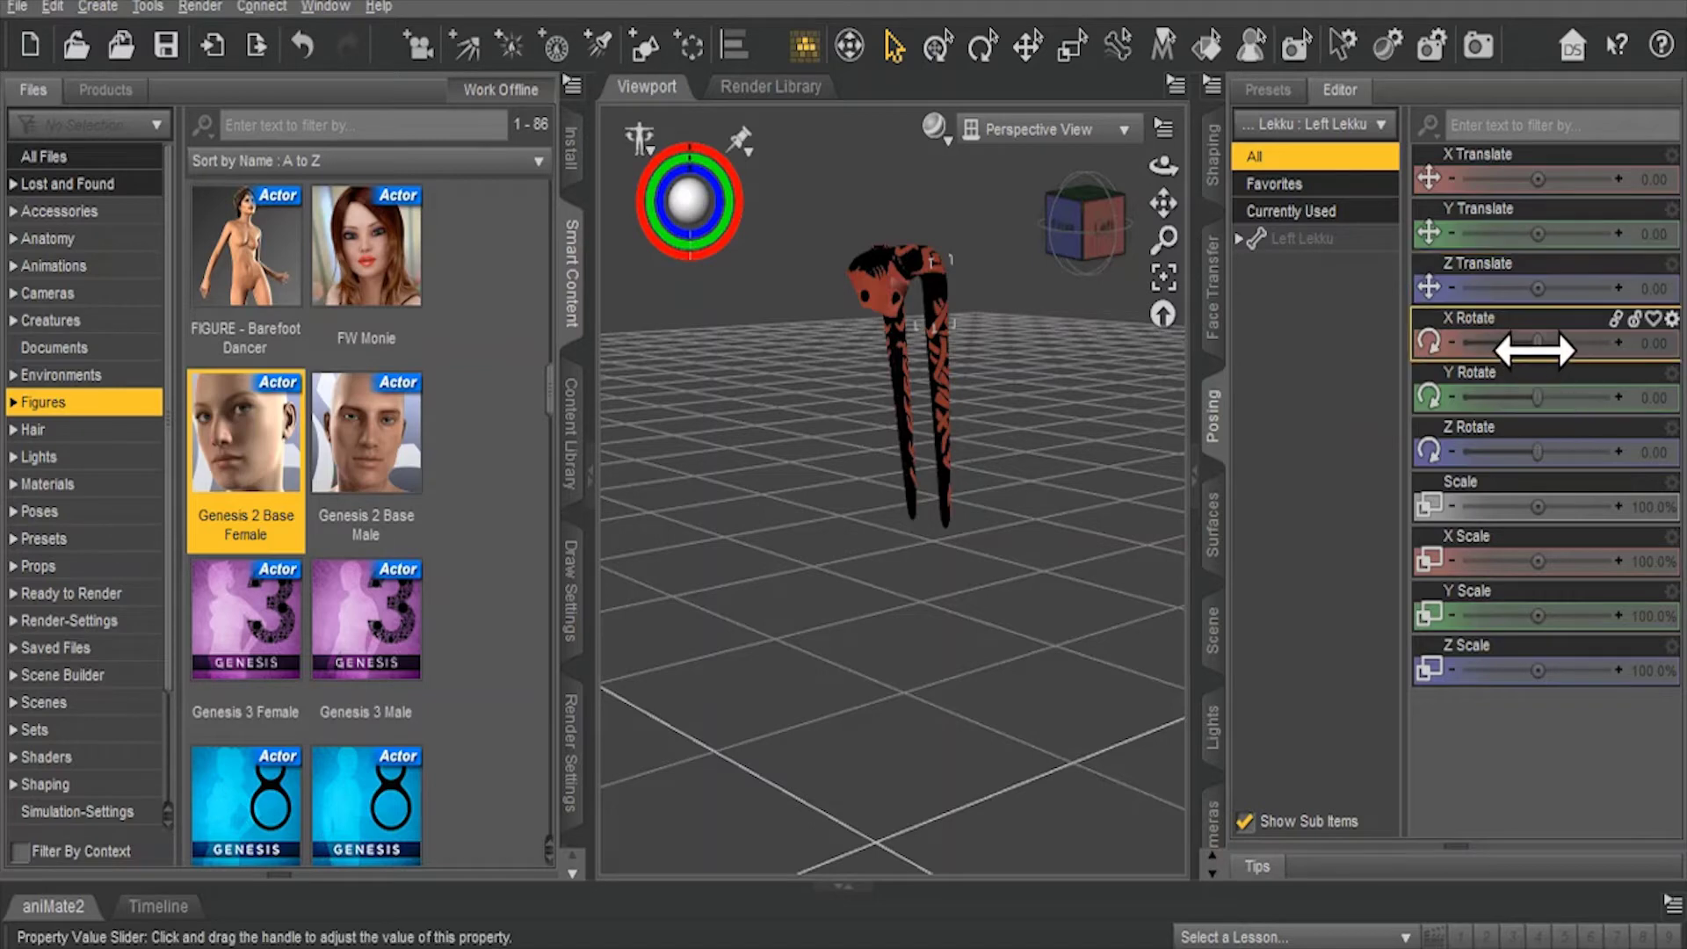
Raise Left Lekku's X Rotate to 87 and shift the view to frame it.
left_click_drag(1537, 342, 1571, 333)
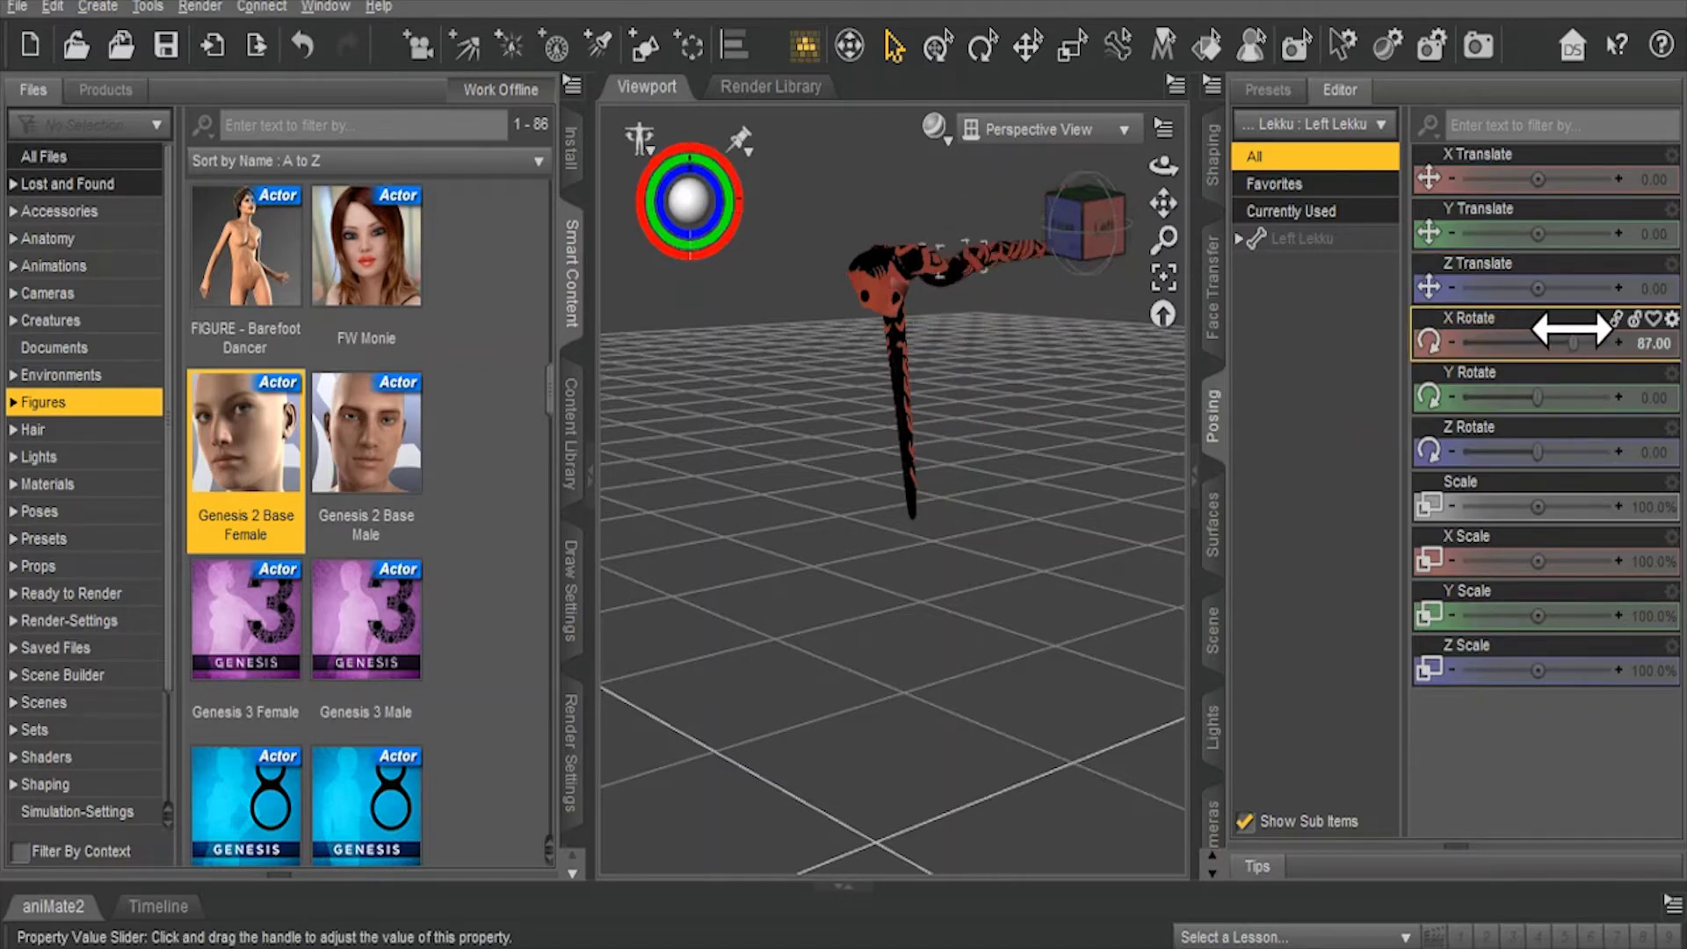
left_click_drag(1173, 200, 1019, 206)
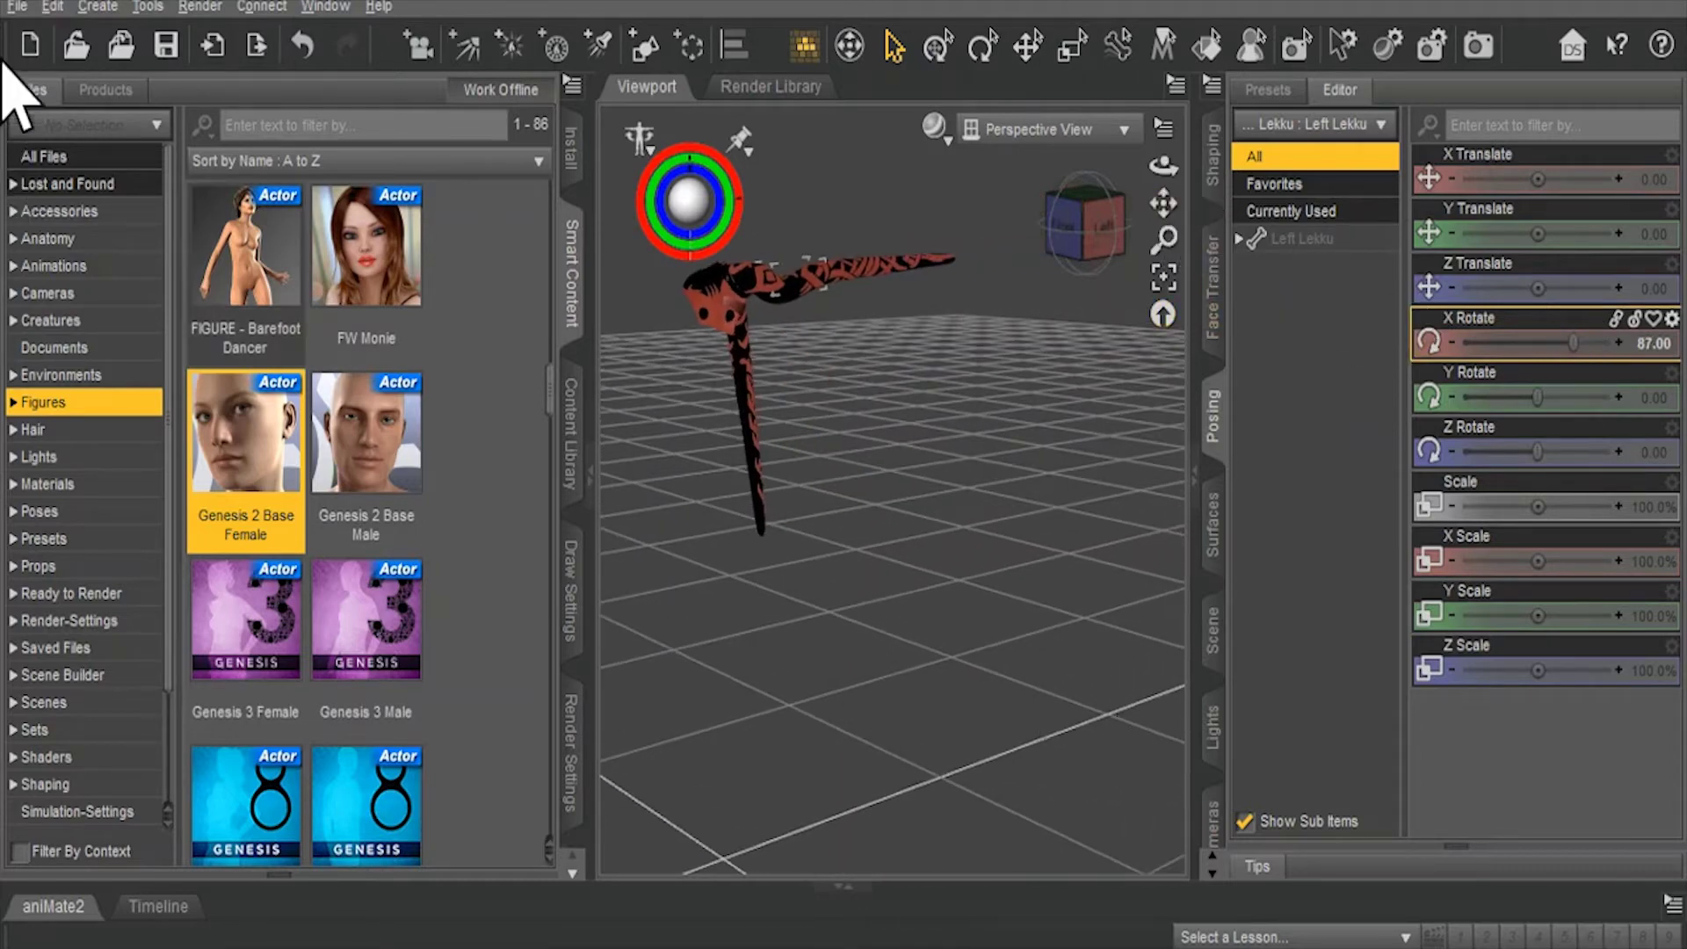
Start an export reusing the Talon Lekku defult 2 name, changing its ending to 'L curls'.
left_click(18, 7)
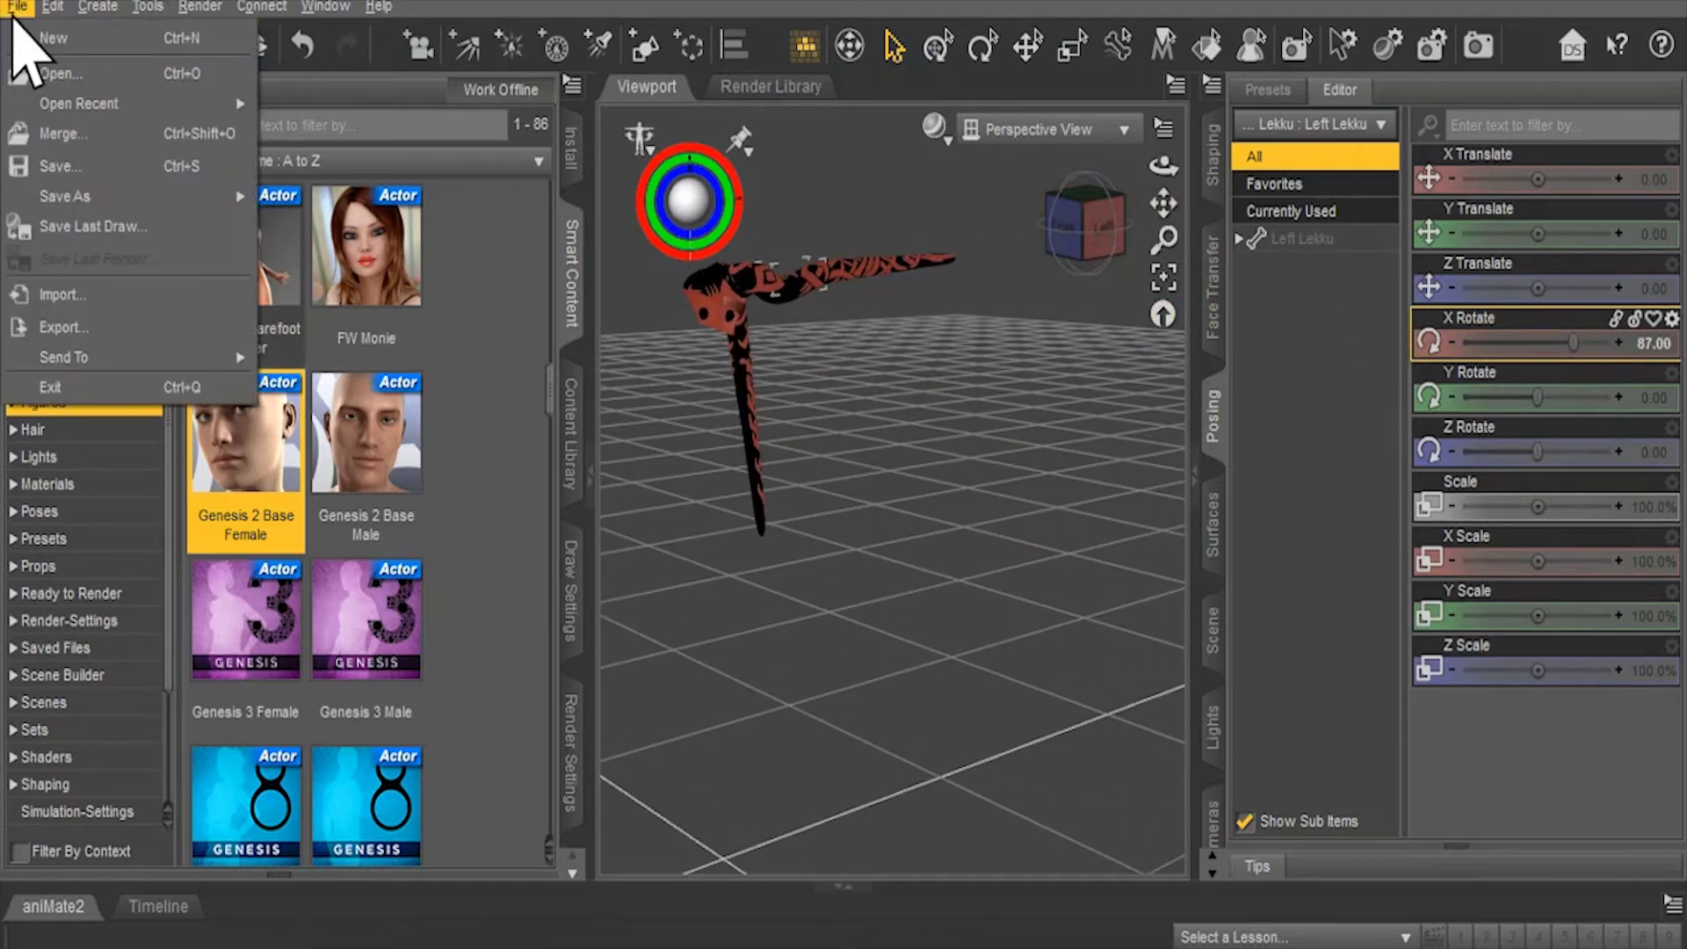
left_click(97, 327)
left_click(457, 316)
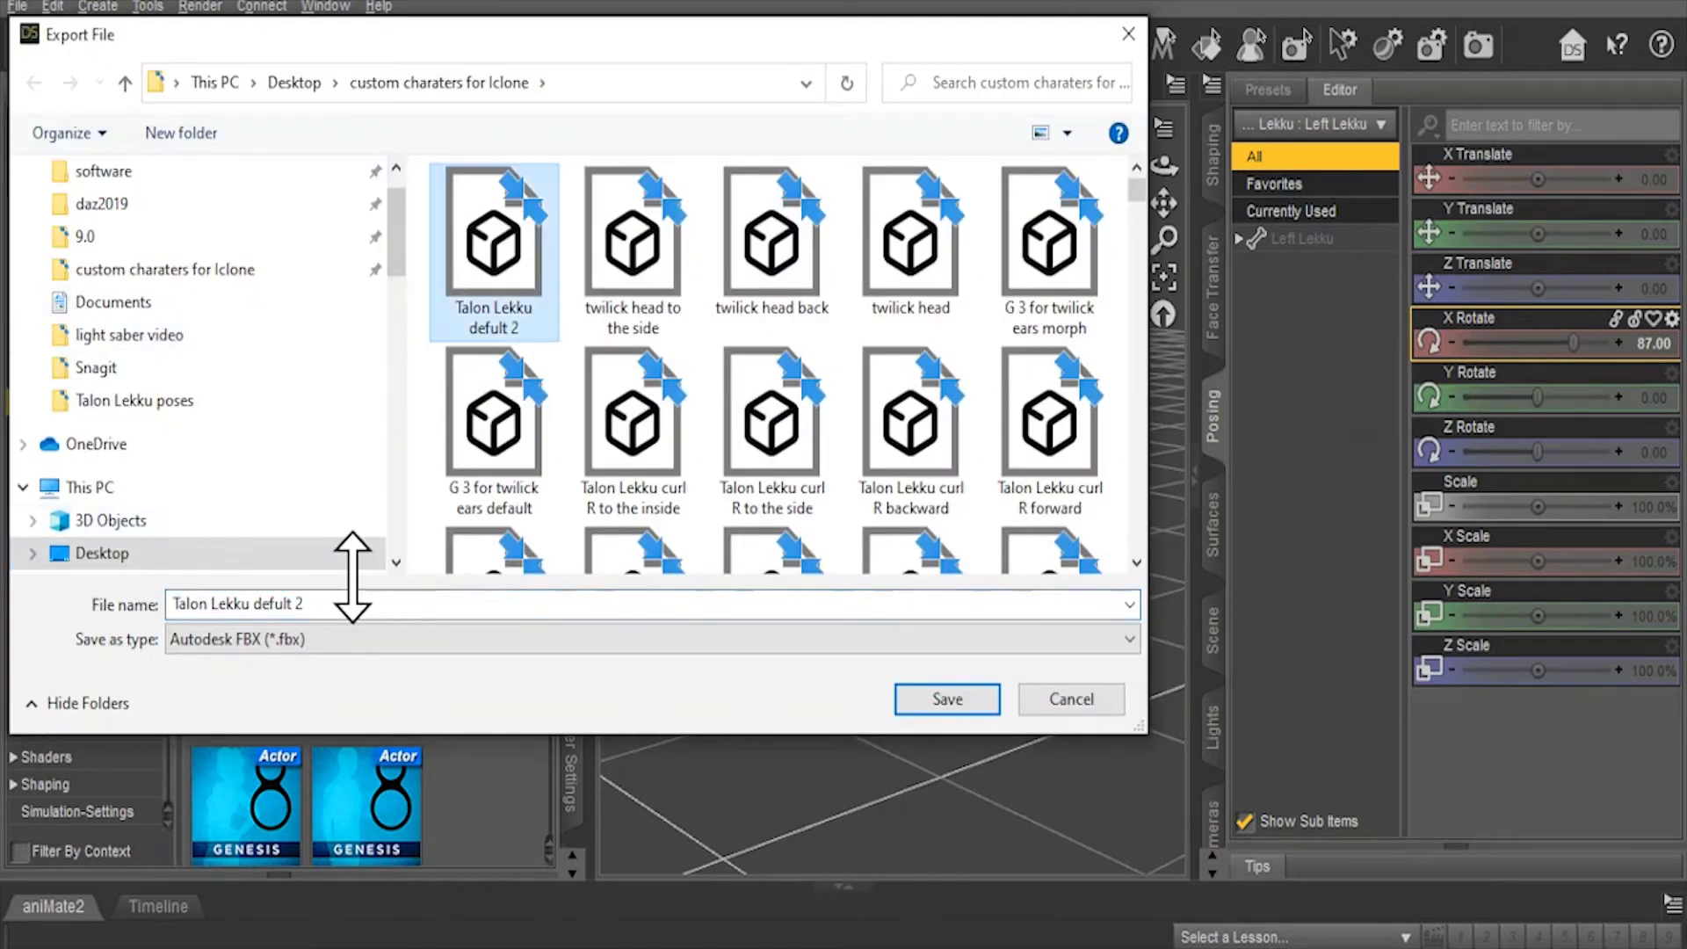
left_click(343, 603)
left_click(343, 602)
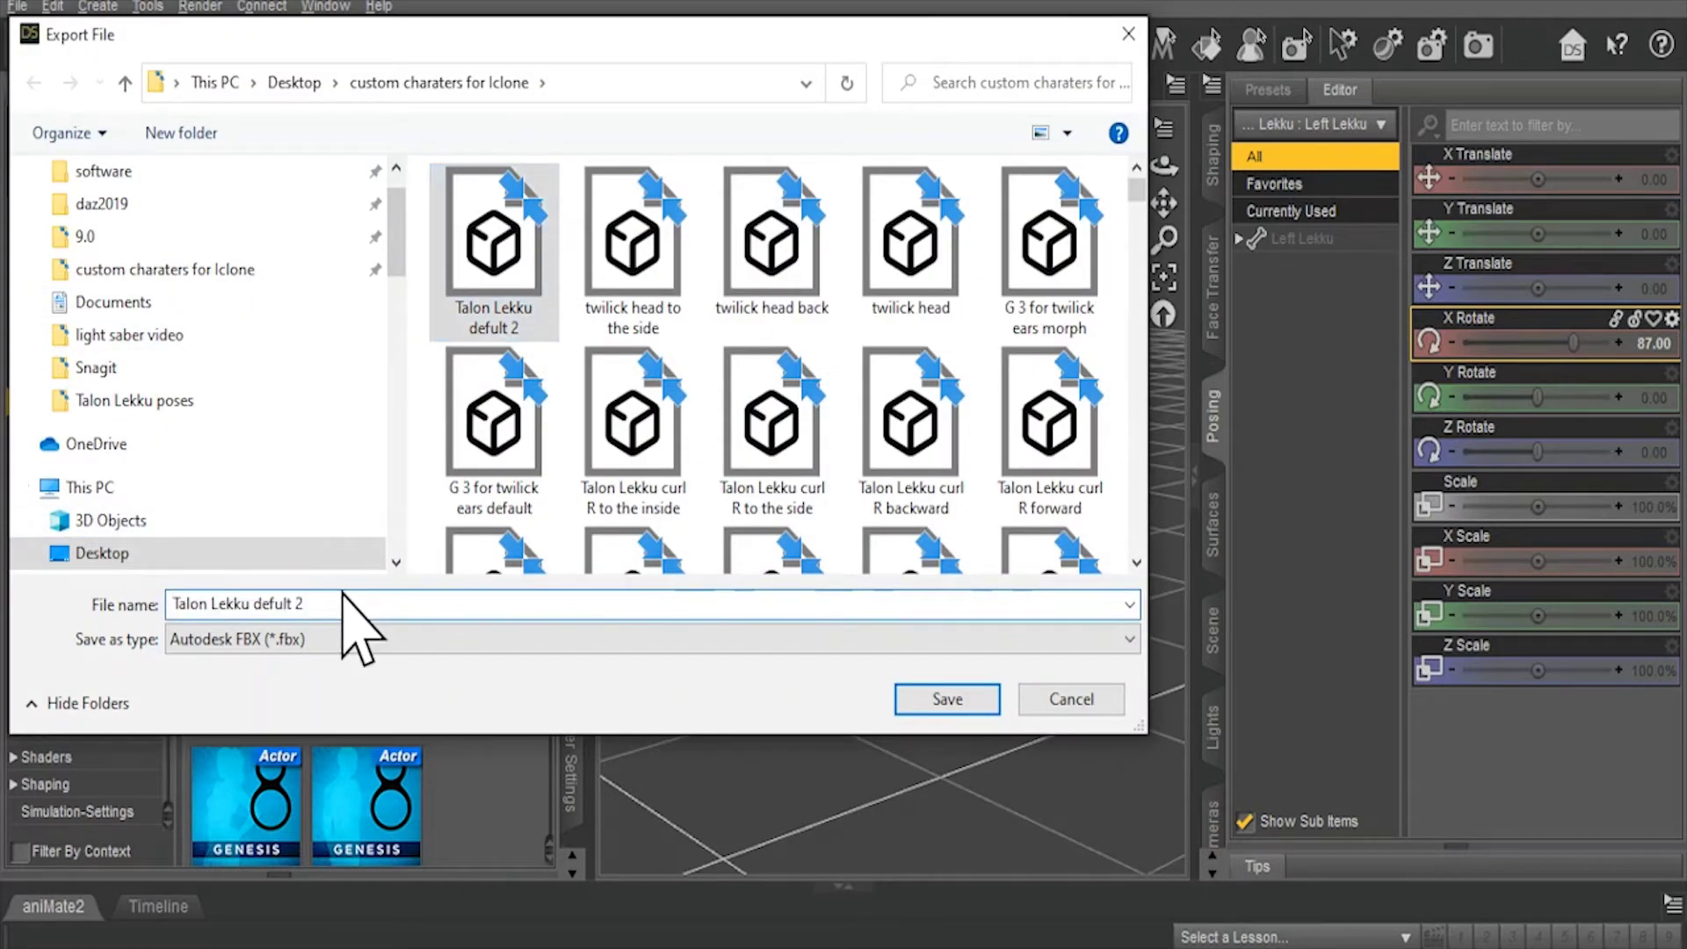
key("BackSpace")
key("BackSpace")
key("BackSpace")
key("BackSpace")
key("BackSpace")
key("BackSpace")
key("BackSpace")
key("BackSpace")
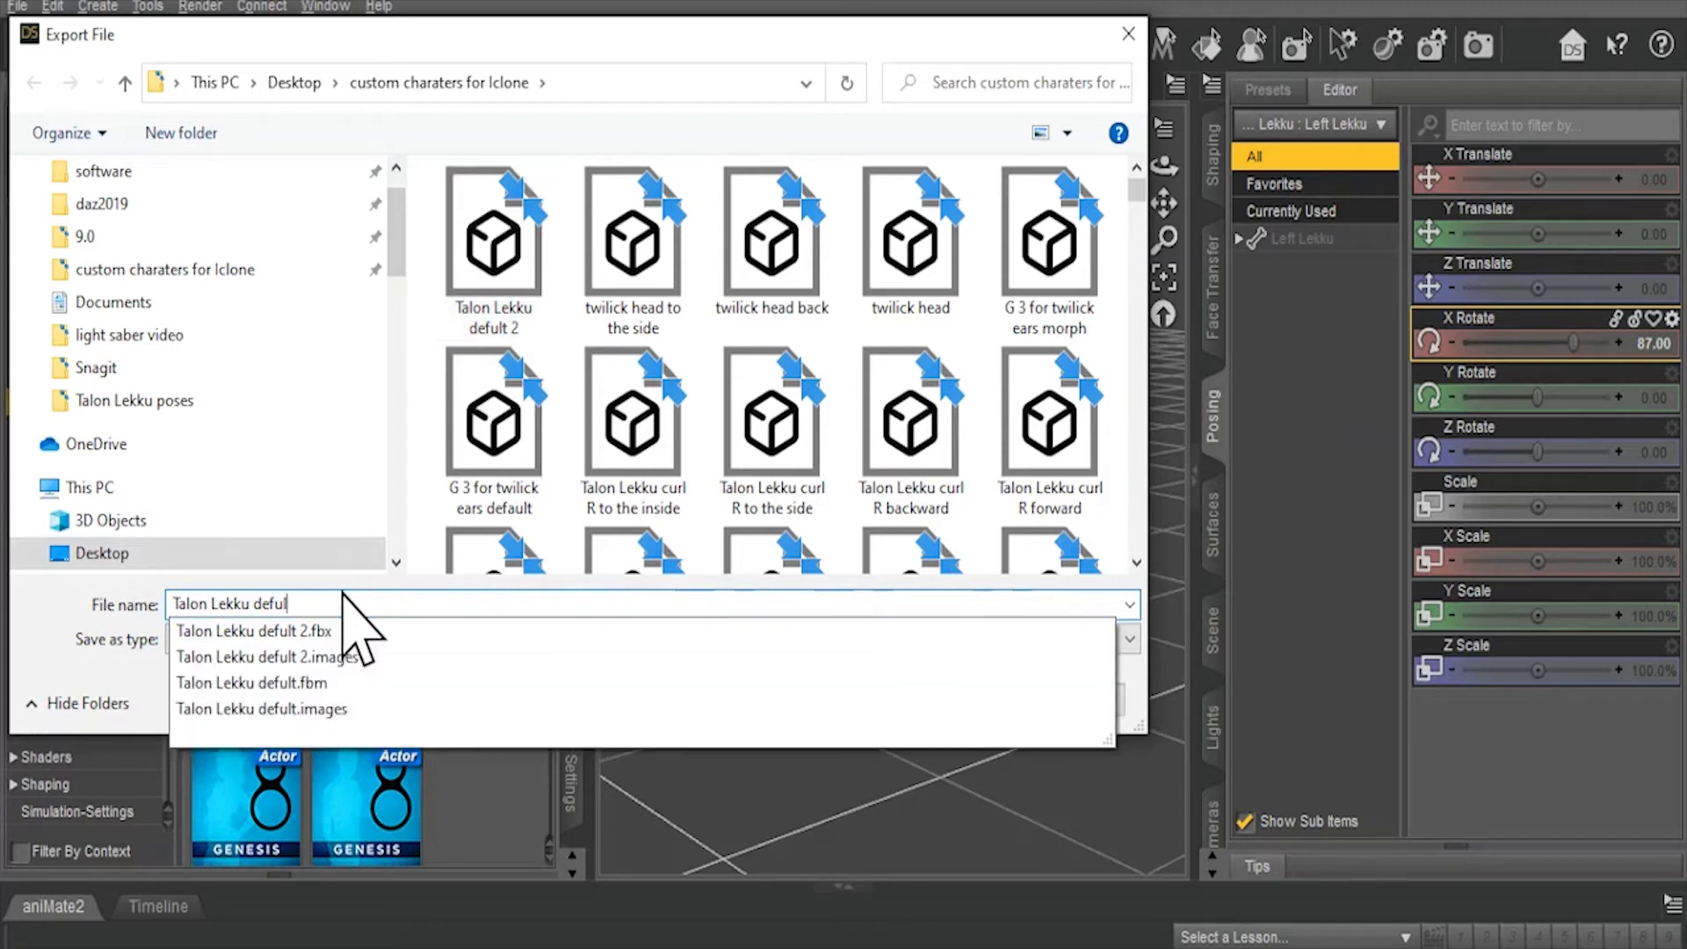
type("L ")
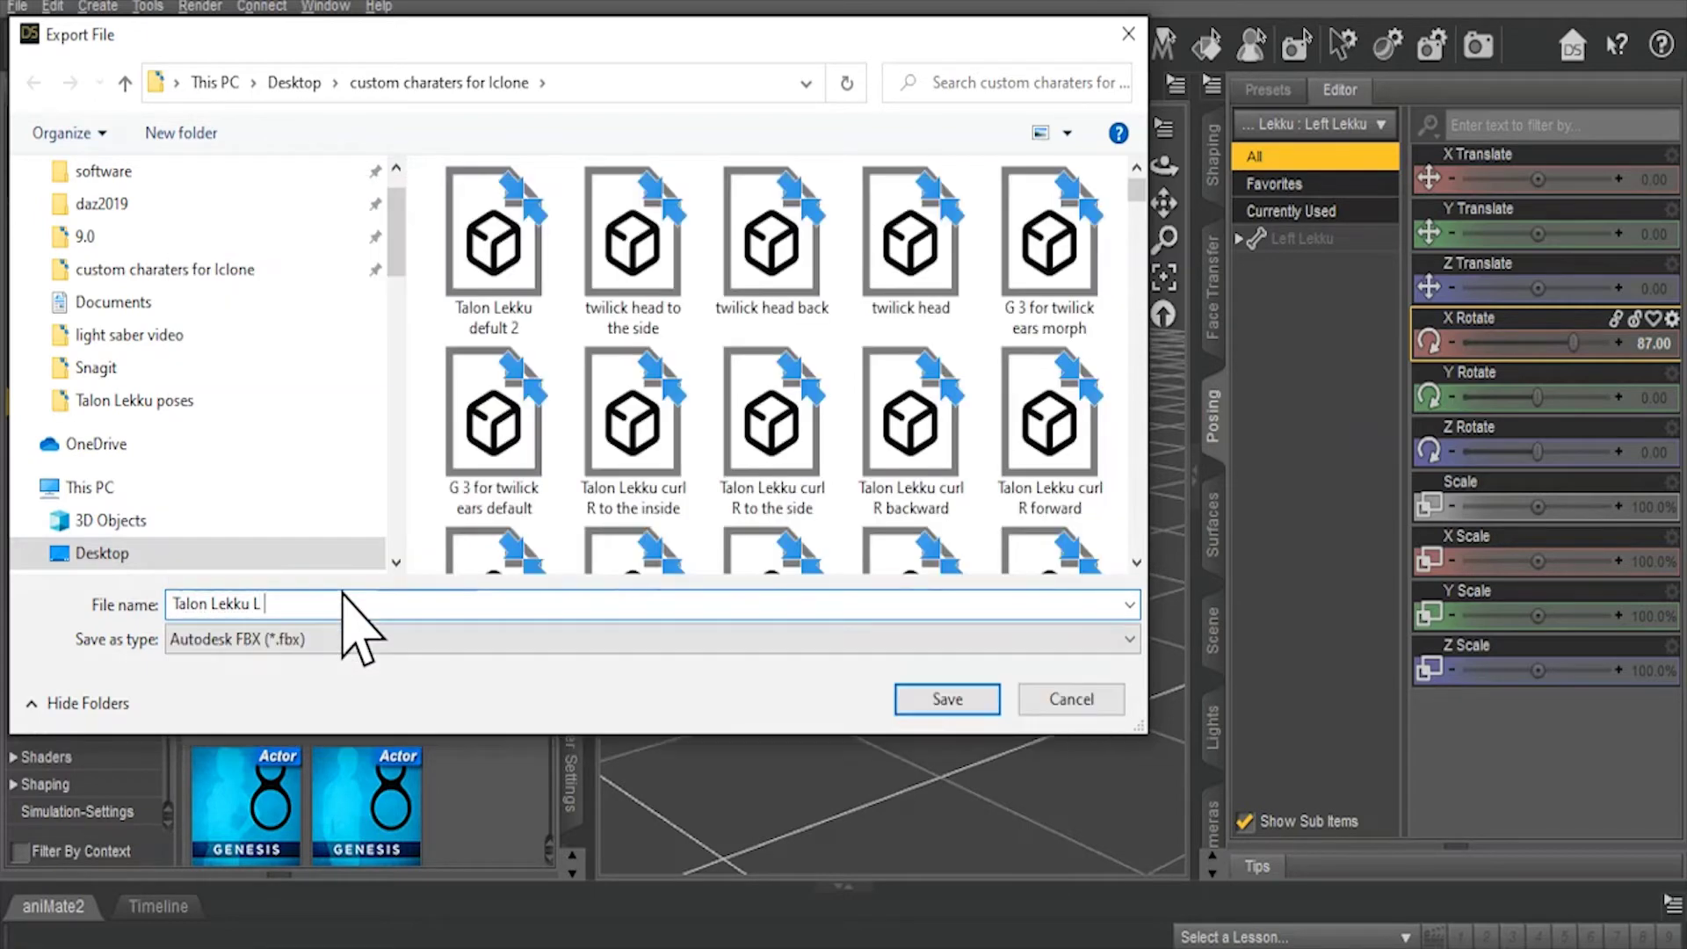
type("curls")
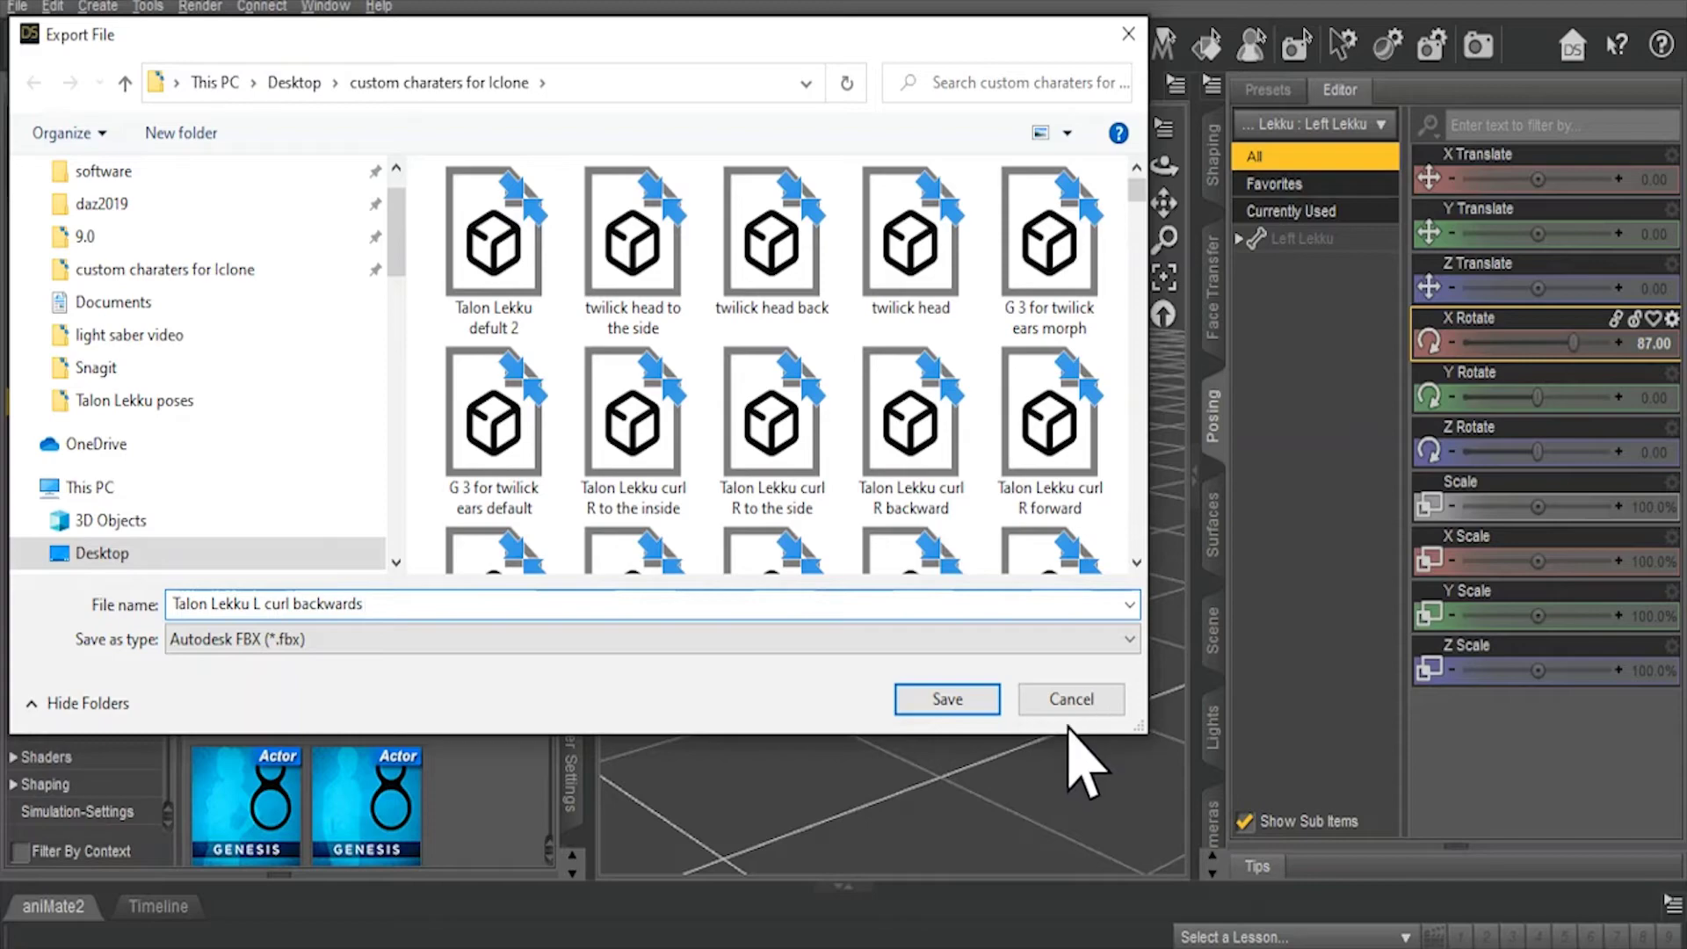
Cancel the export and set Left Lekku's X rotation to -90 and Z rotation to 120.
left_click(1065, 699)
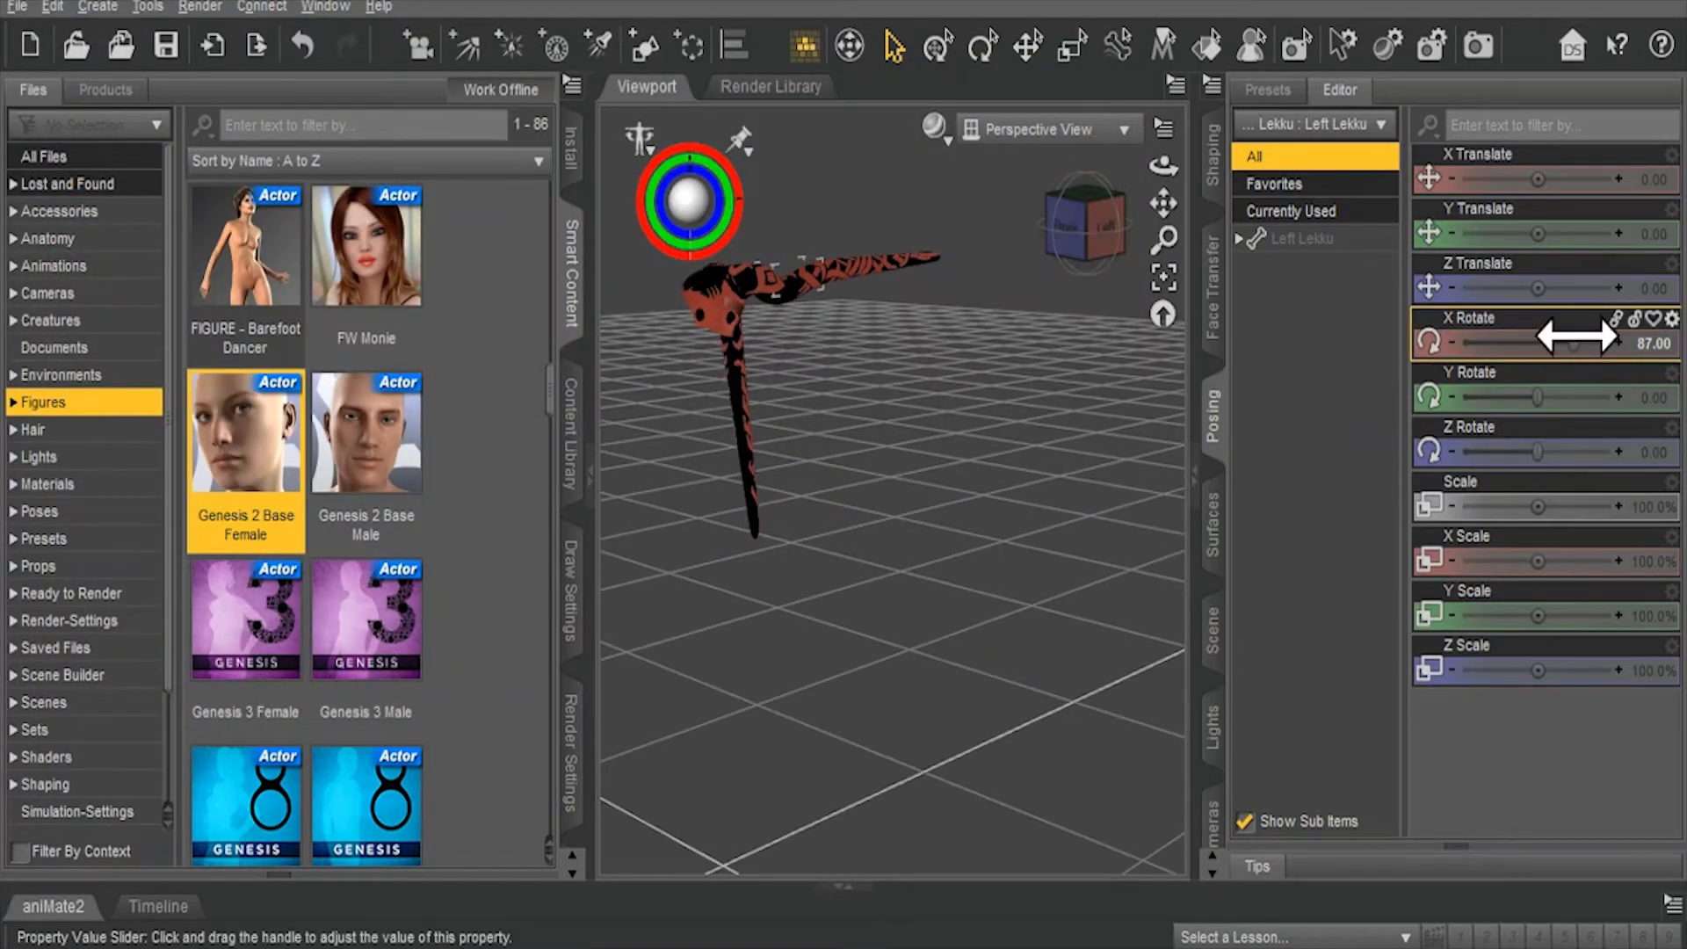
left_click_drag(1548, 334, 1393, 384)
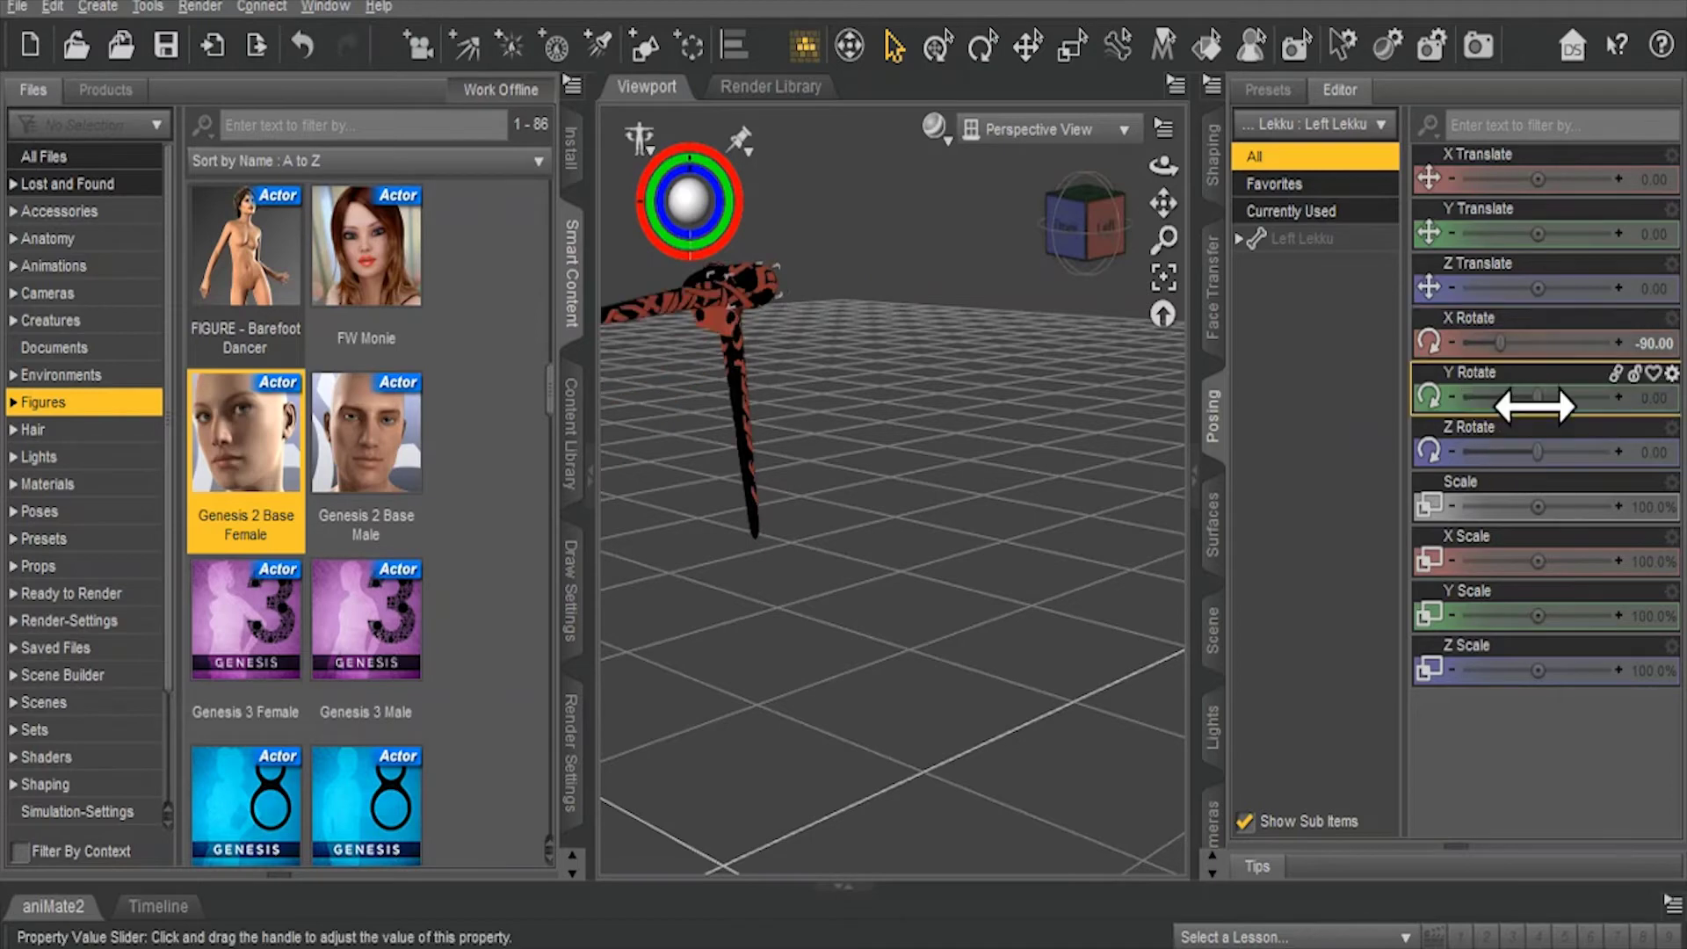
left_click_drag(1533, 451, 1587, 451)
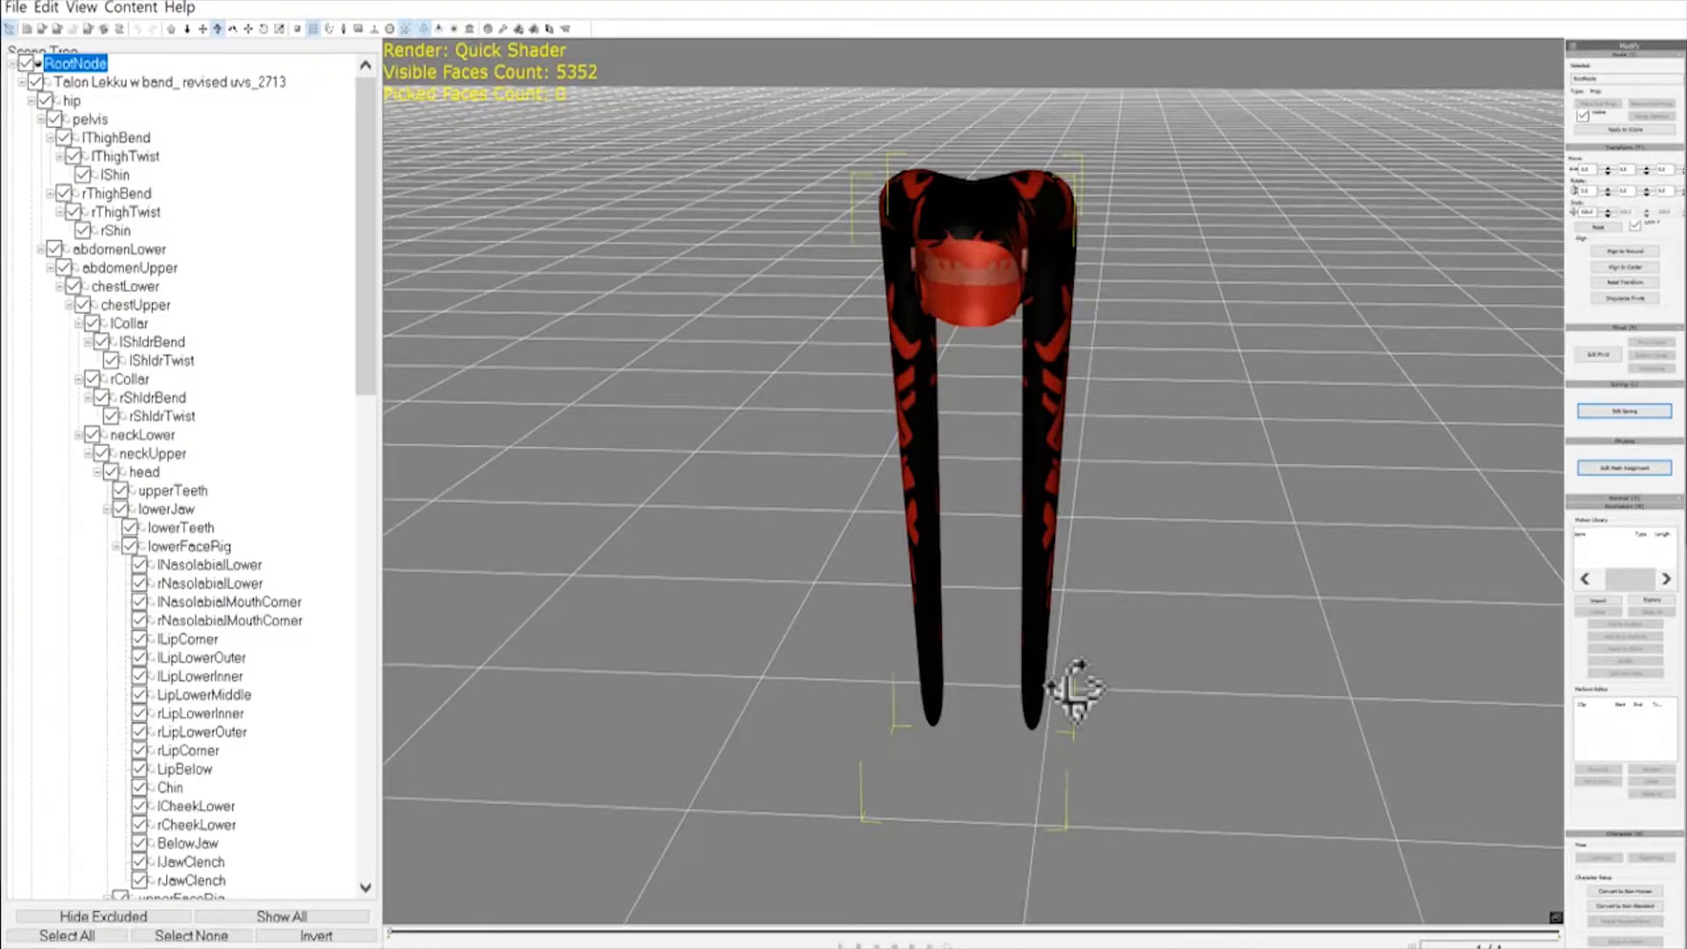
Import the 'twilick head to the side' motion onto the lekku model and view the pose from the side.
left_click_drag(1122, 584, 712, 527)
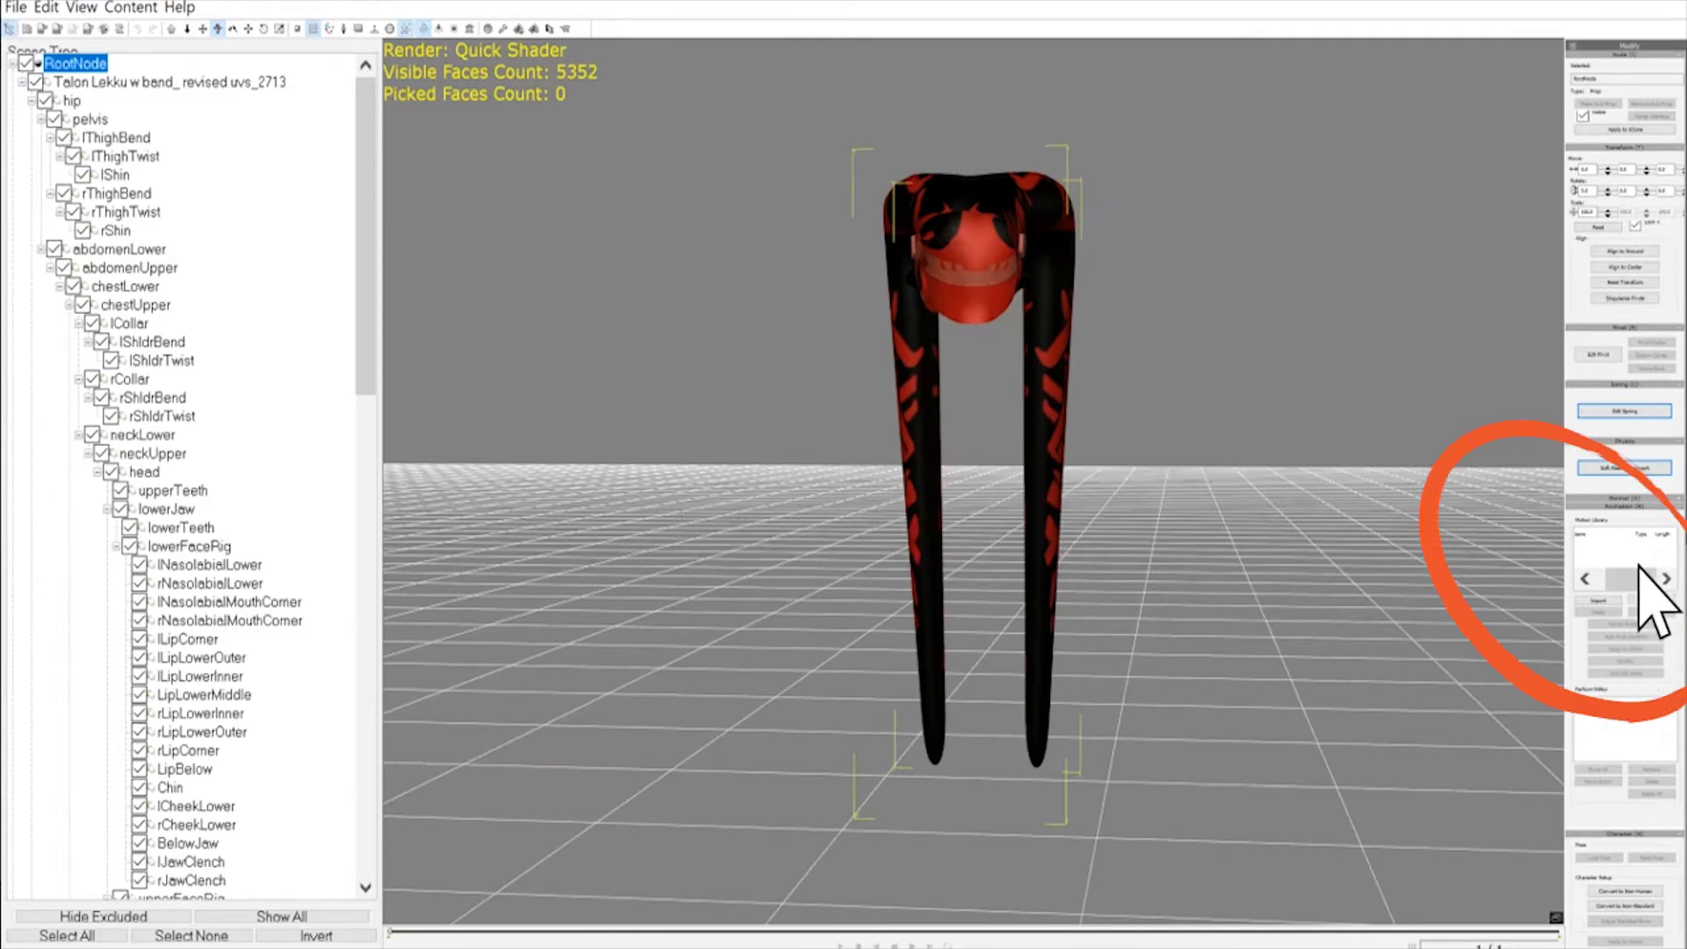
scroll(1646, 615, "down", 2)
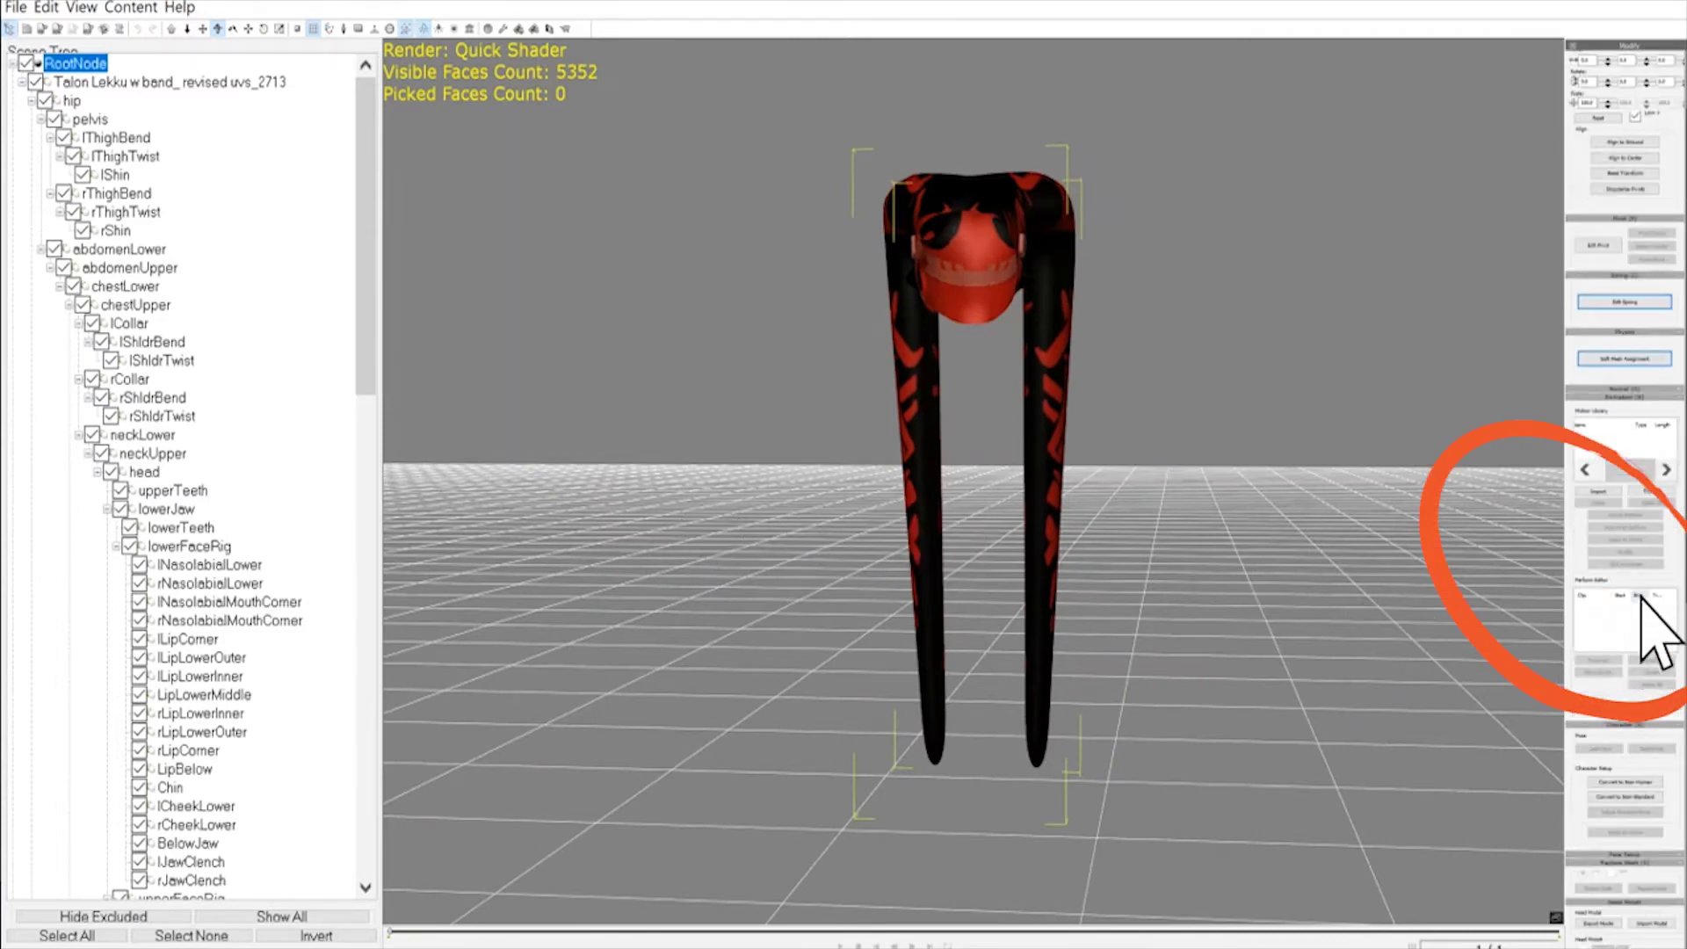
left_click(1596, 491)
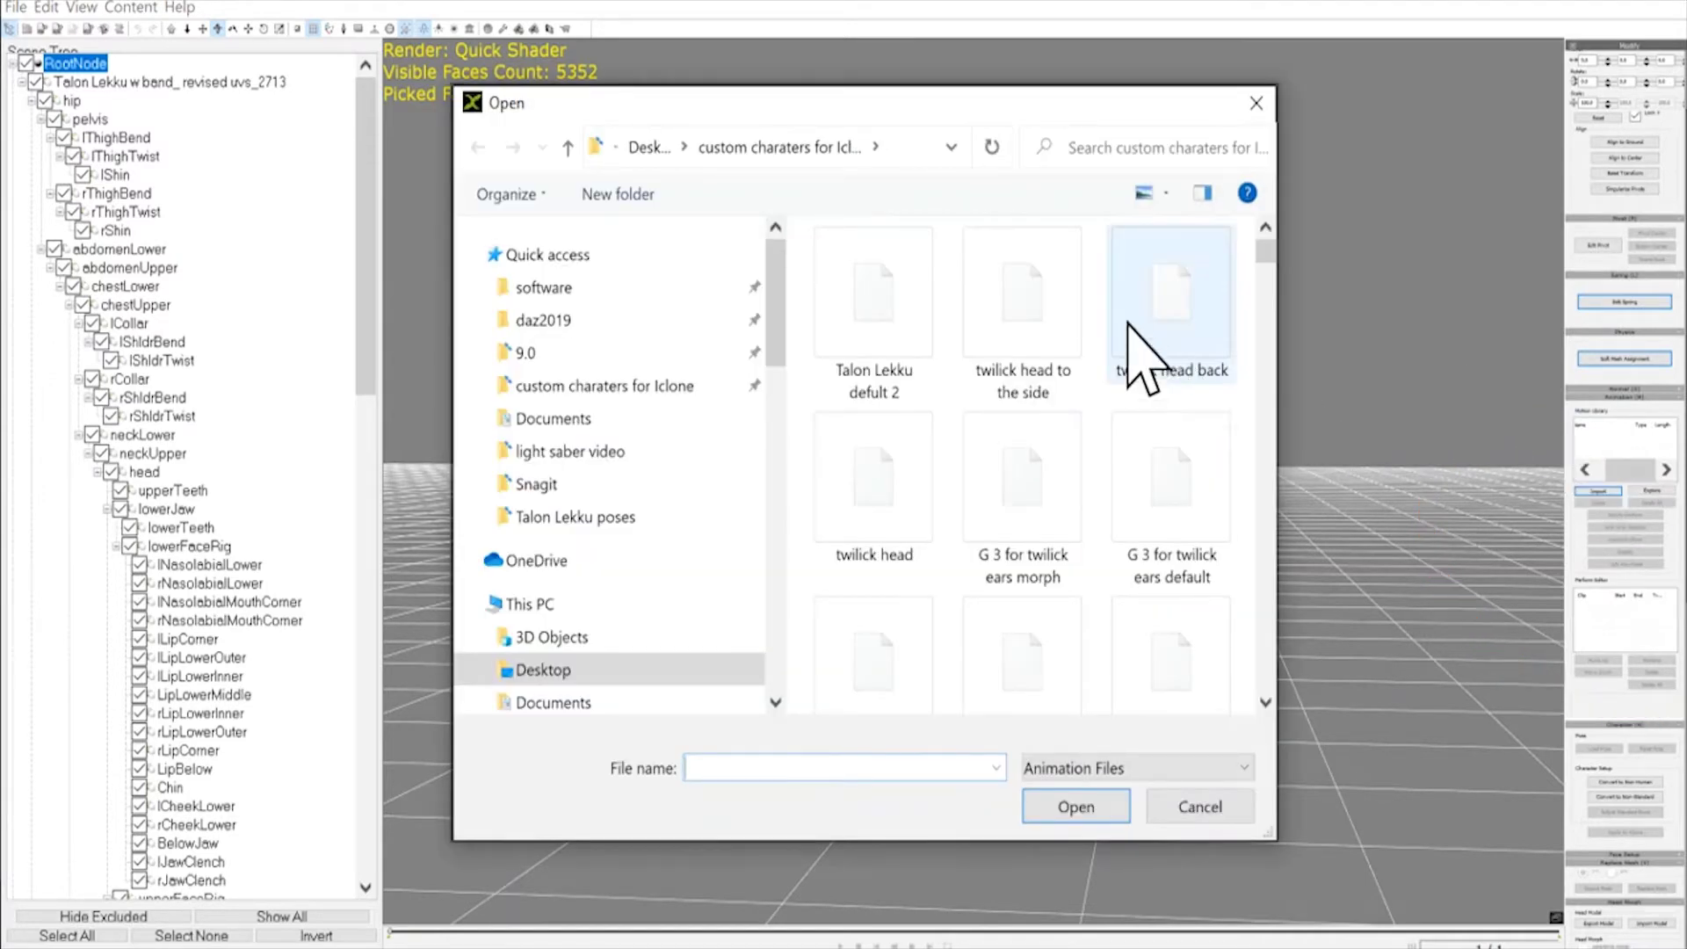
double_click(999, 328)
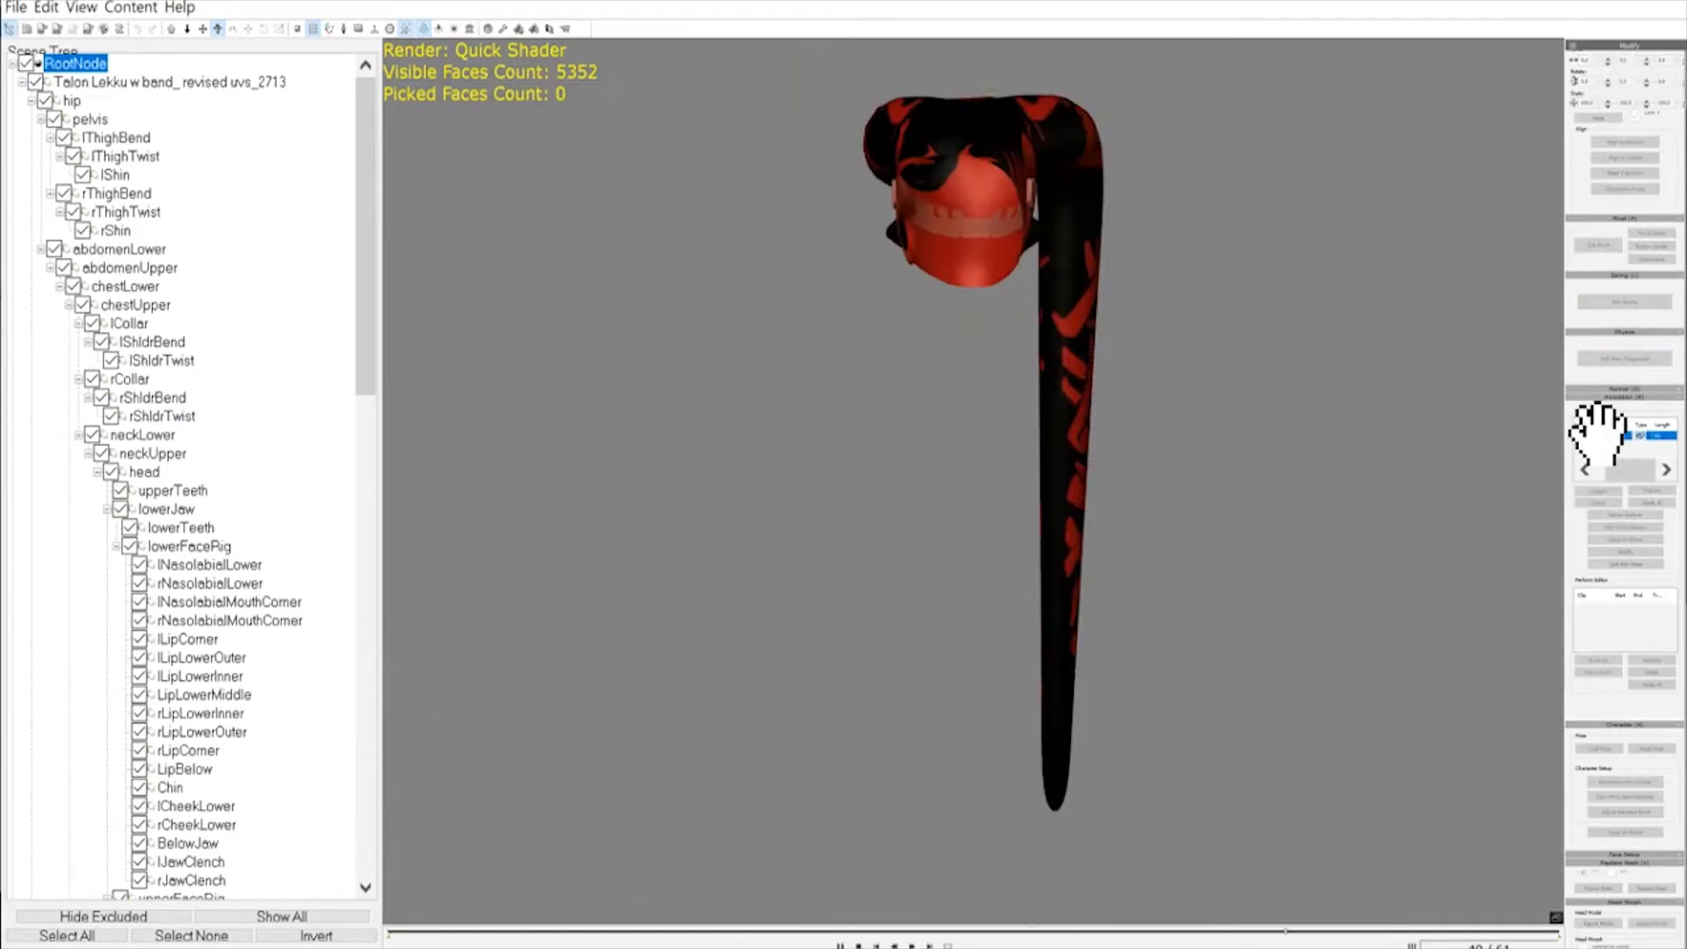
right_click_drag(603, 414, 914, 437)
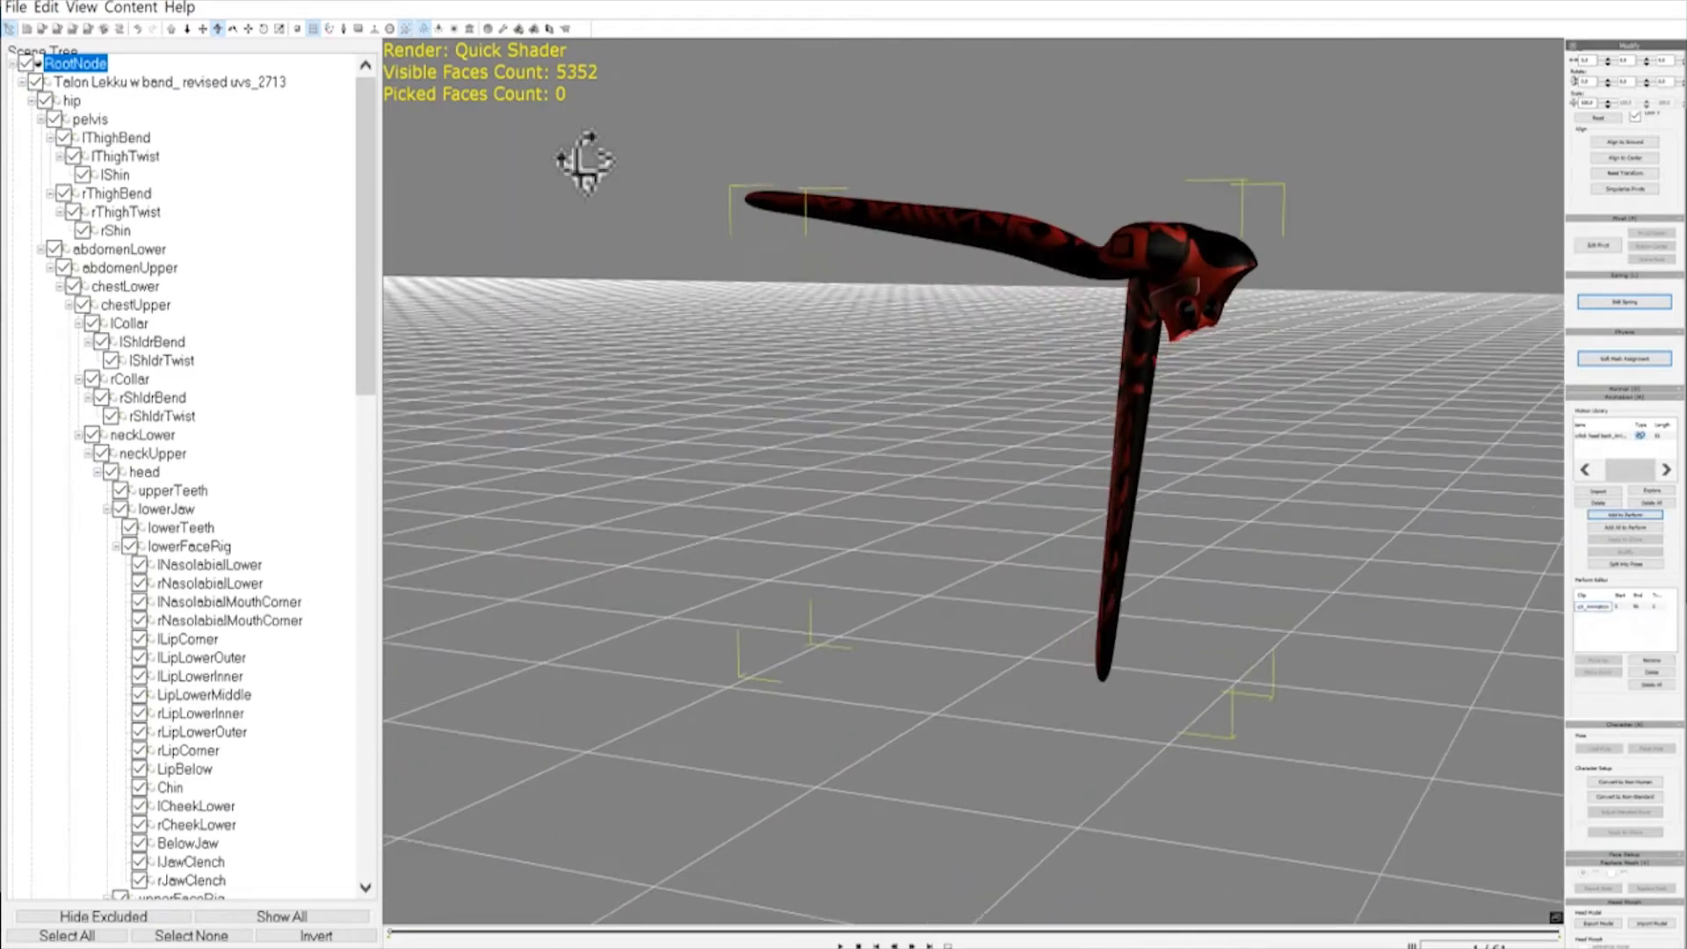
Export the posed lekku as OBJ 'Talon Lekku R back' and dismiss the success message.
left_click(88, 29)
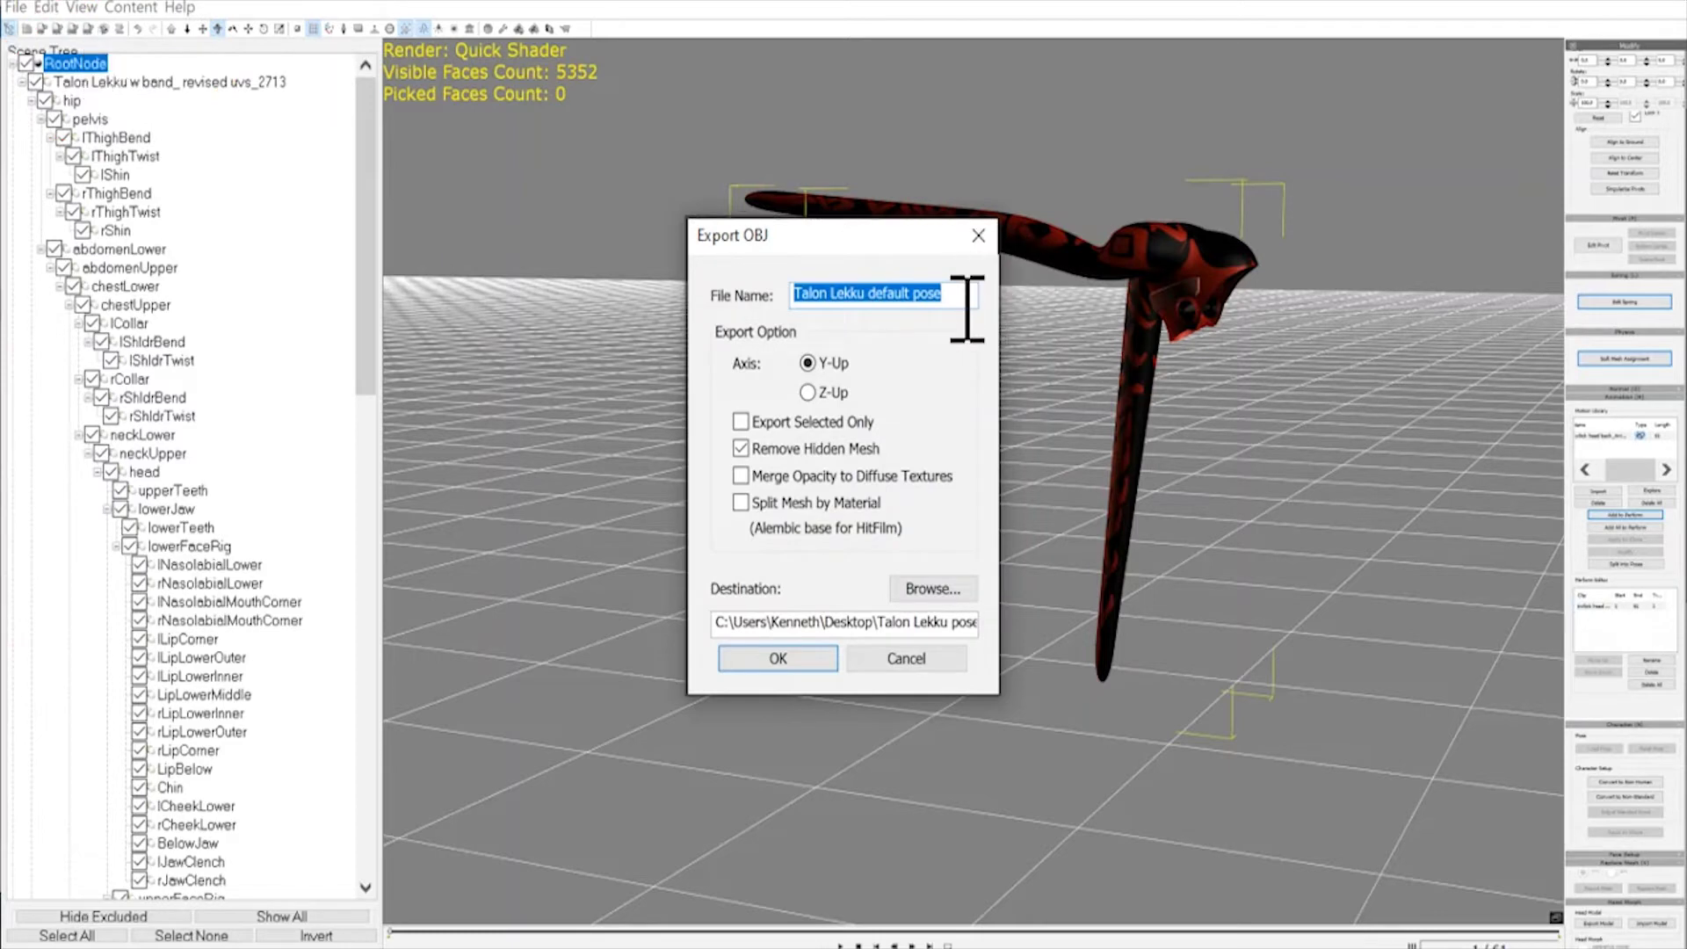
left_click(961, 293)
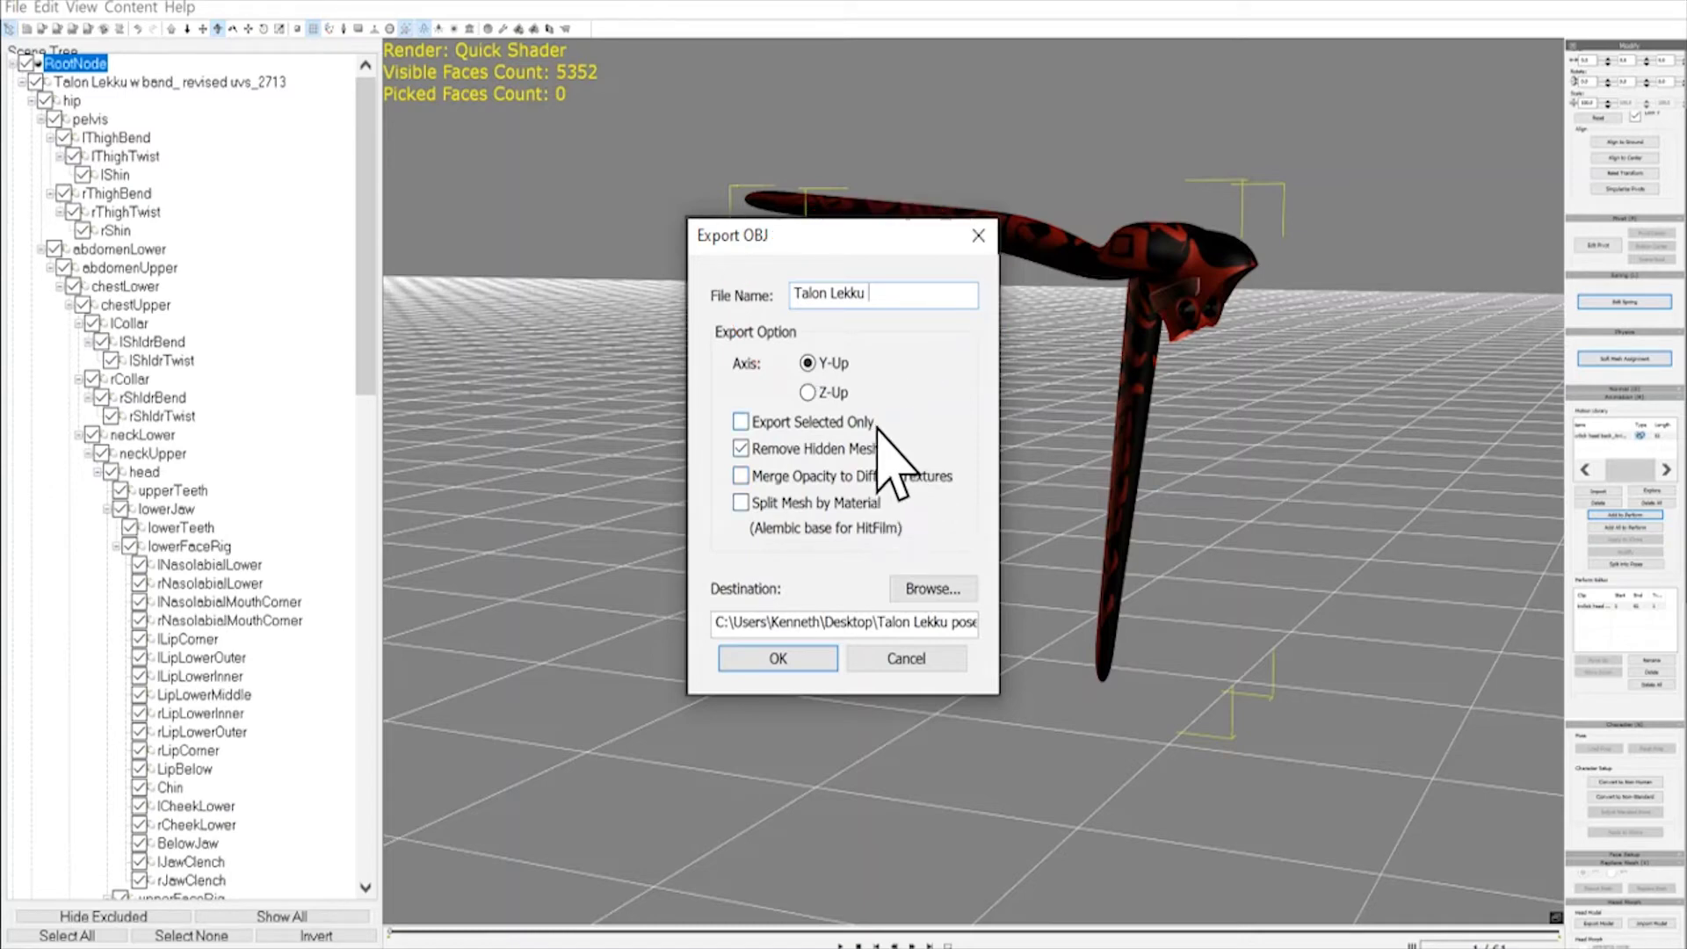
type("R back")
left_click(798, 661)
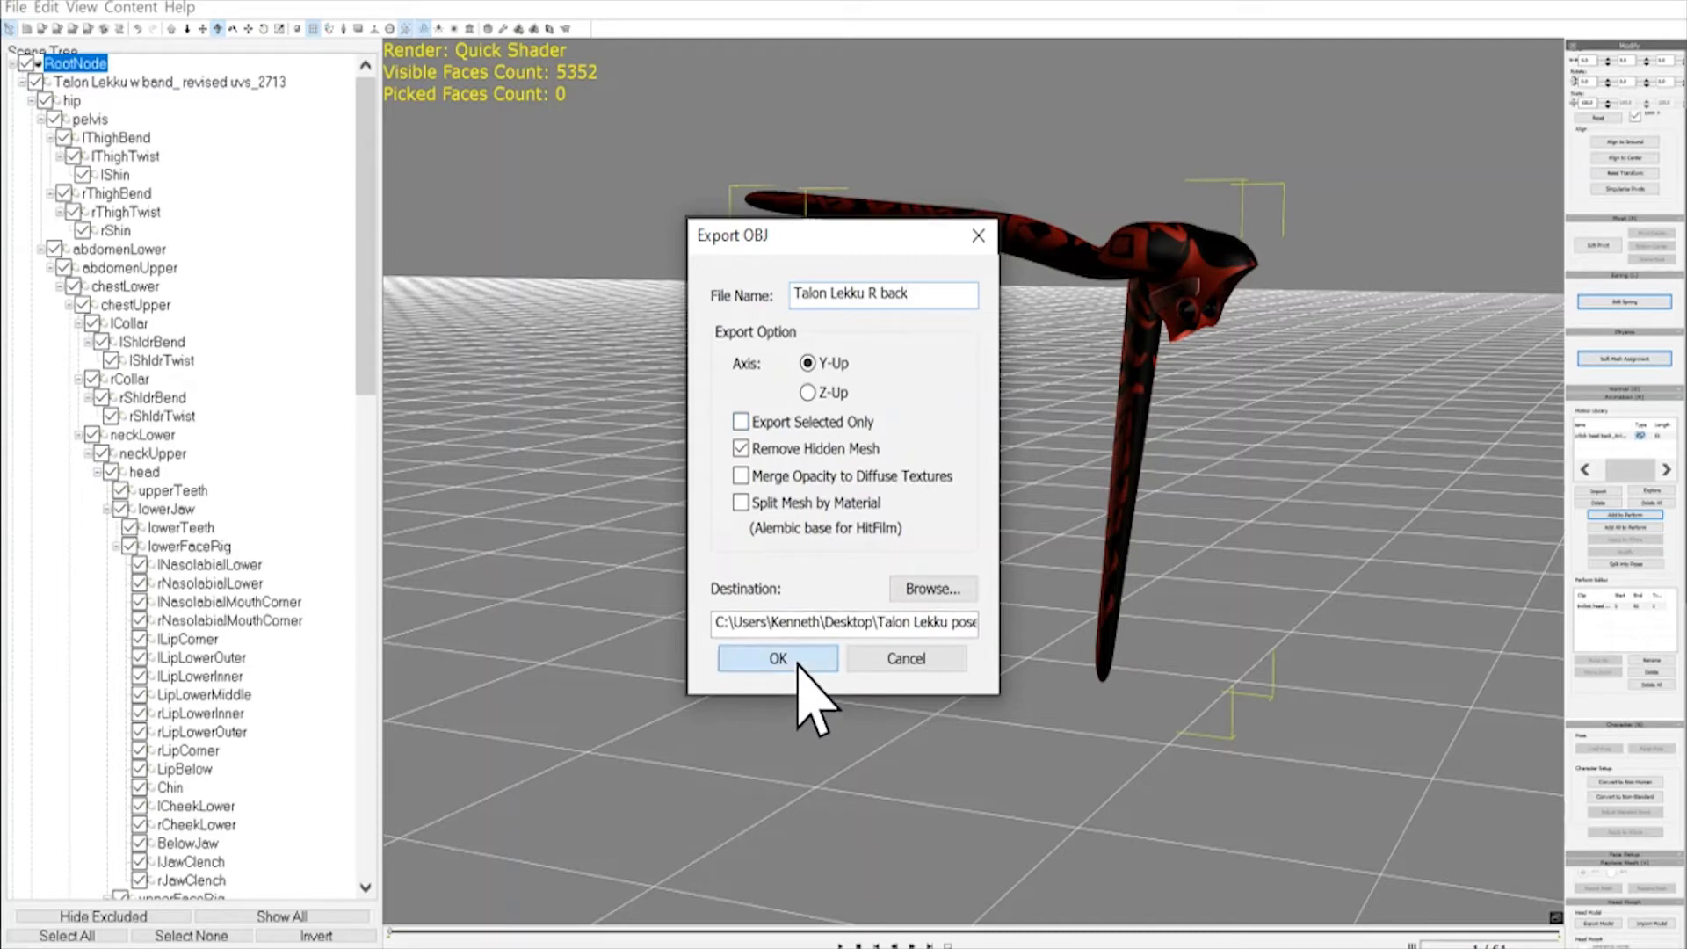
left_click(876, 525)
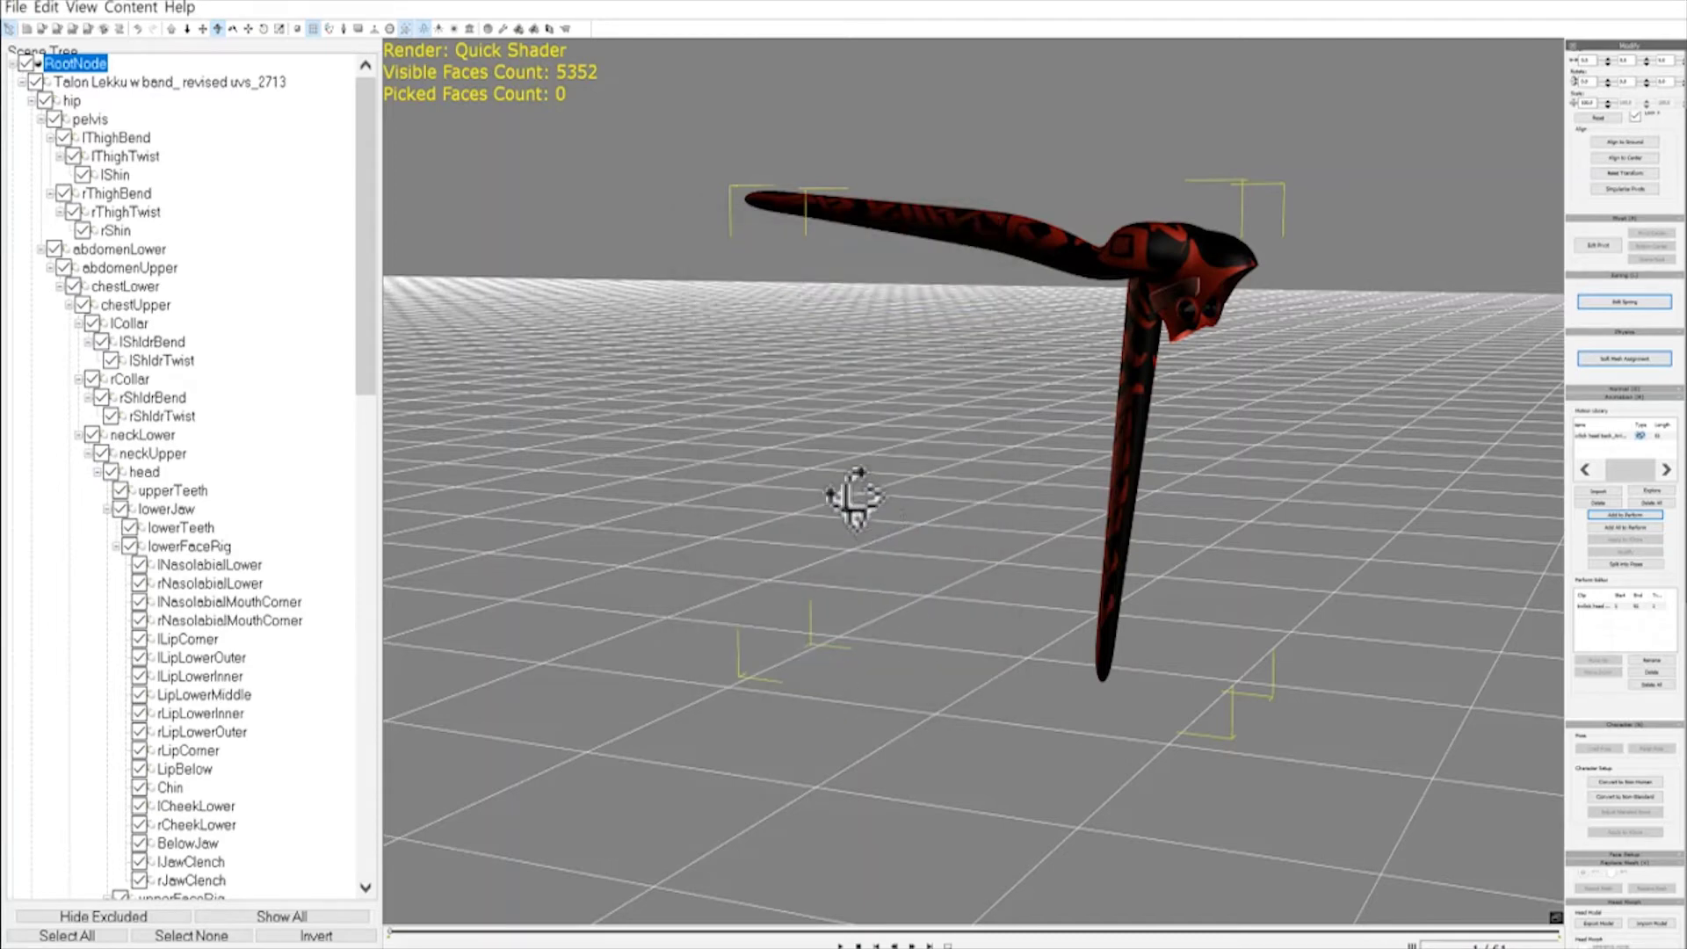
Discard the current project data without exporting and apply the lekku prop to iClone.
left_click(19, 7)
left_click(36, 34)
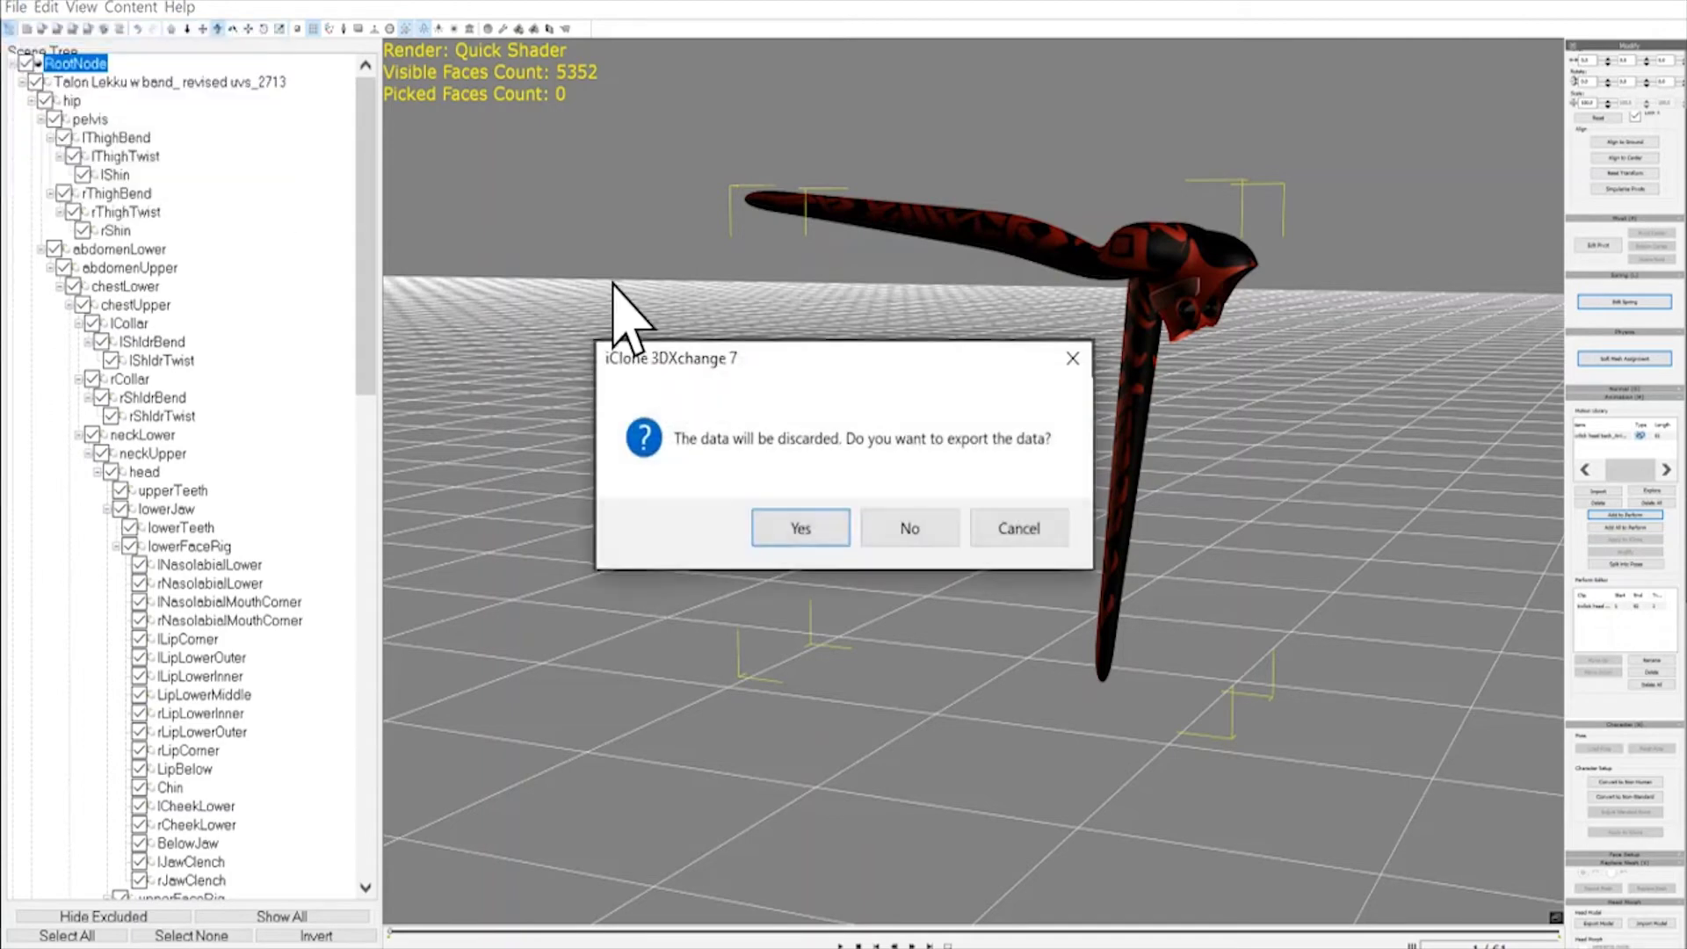
left_click(898, 528)
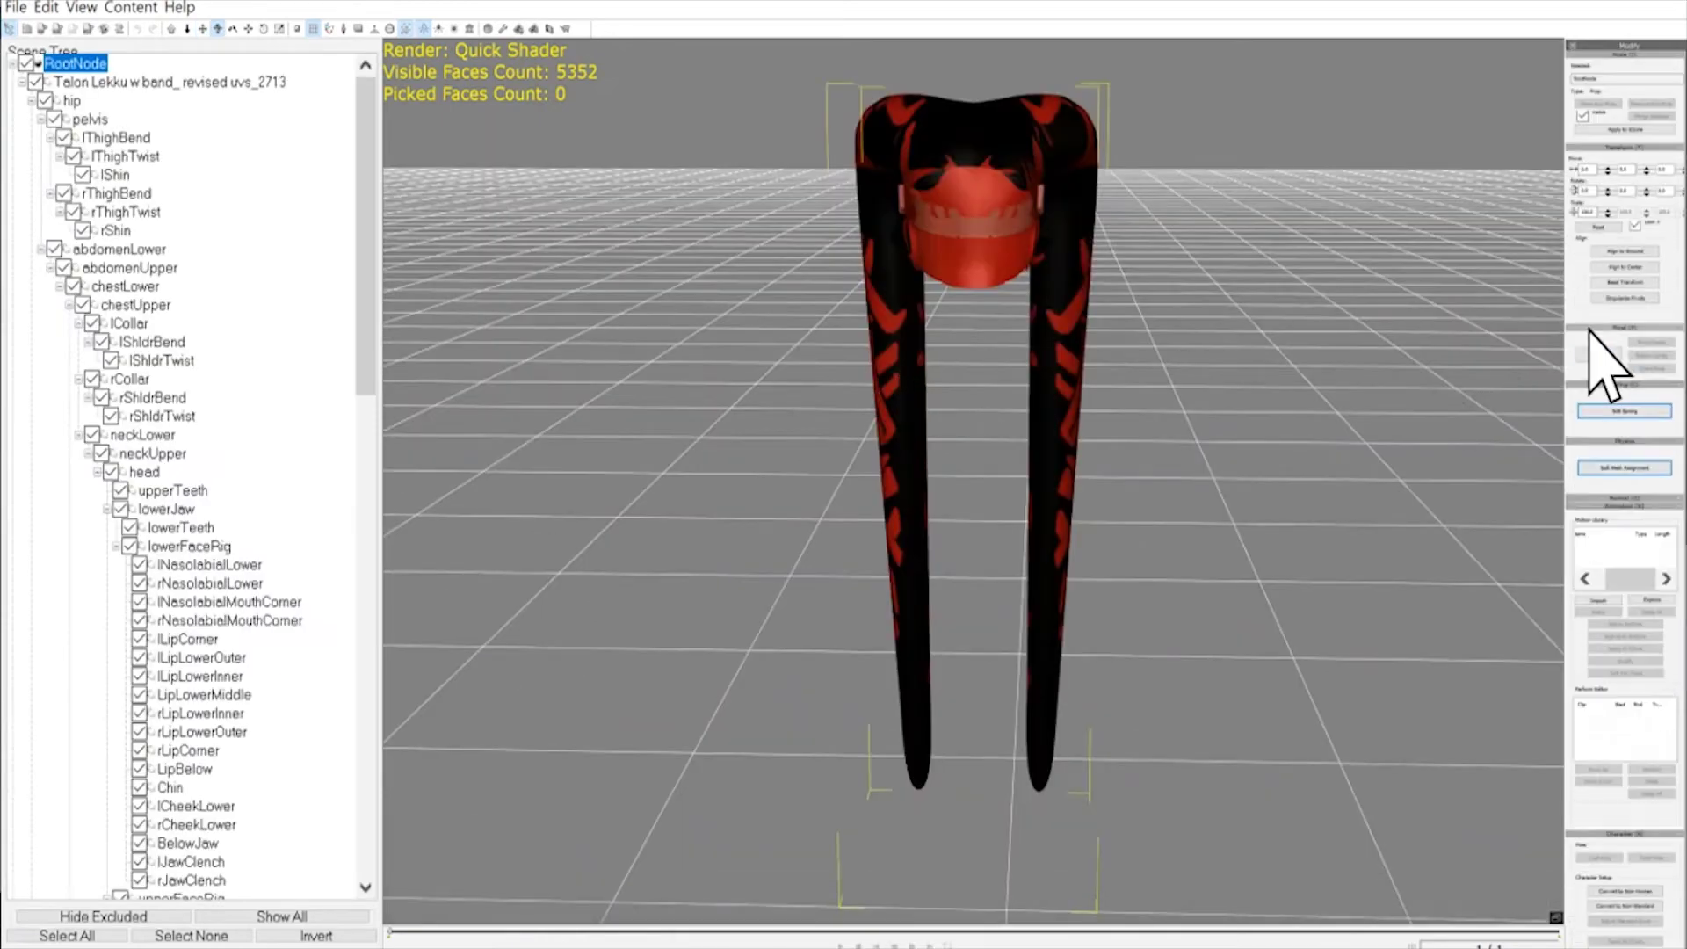
left_click(1617, 131)
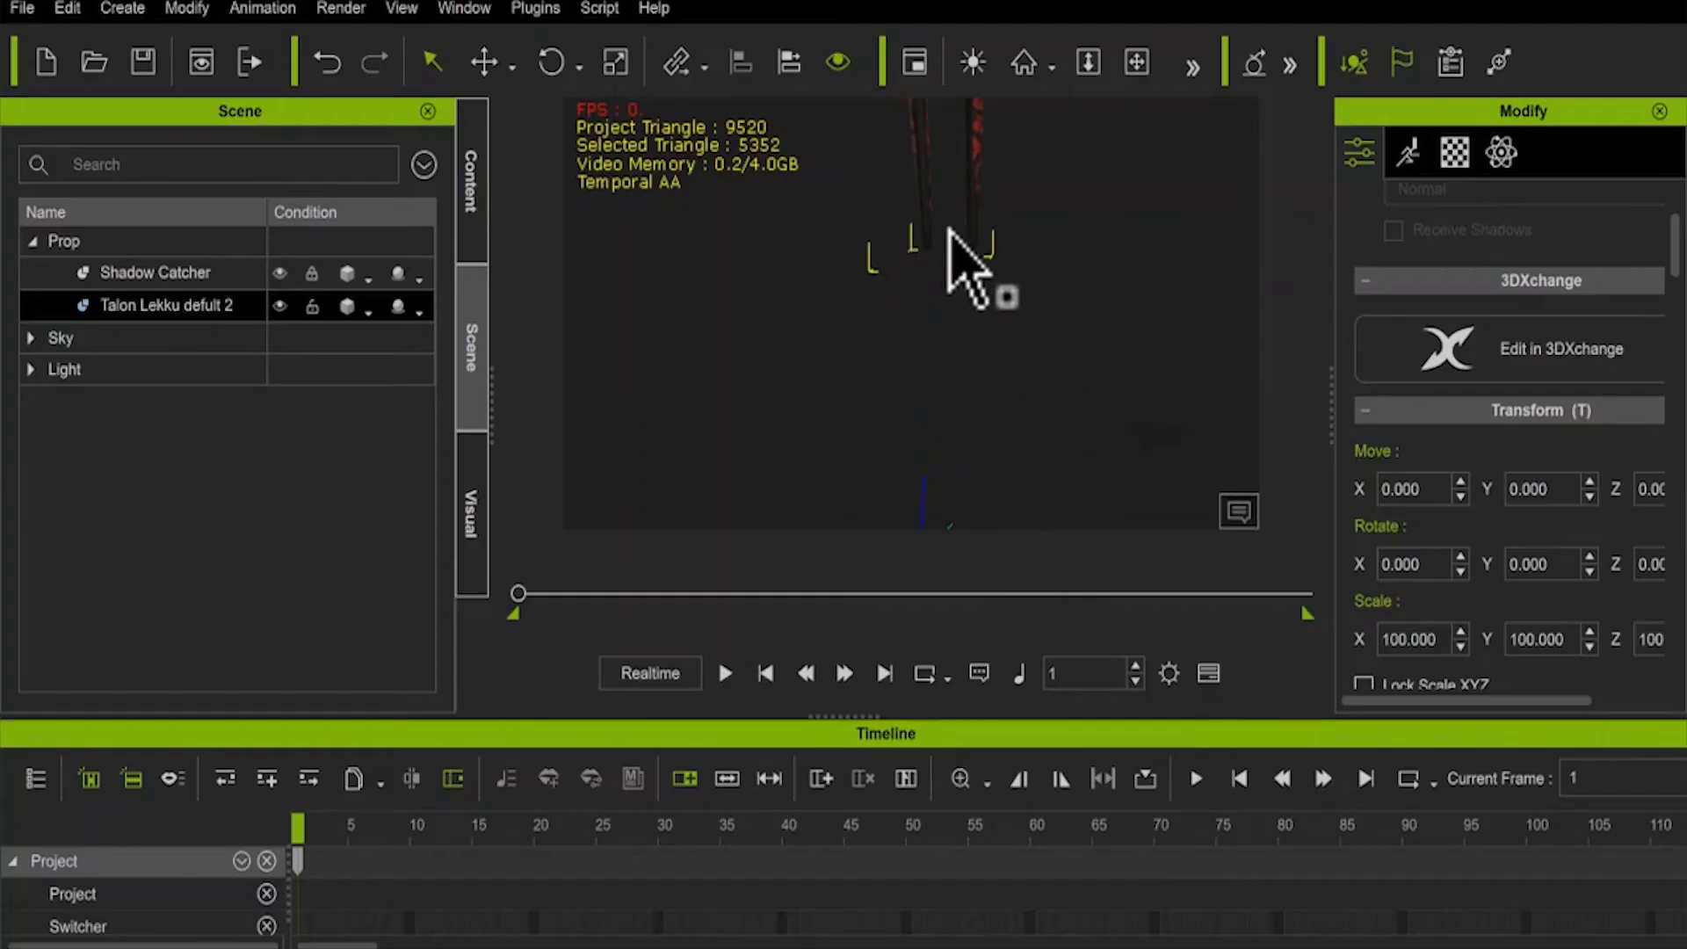
Open the Talon Lekku defult 2 prop in Morph Creator from the Motion tab and maximize it.
left_click_drag(920, 233, 943, 310)
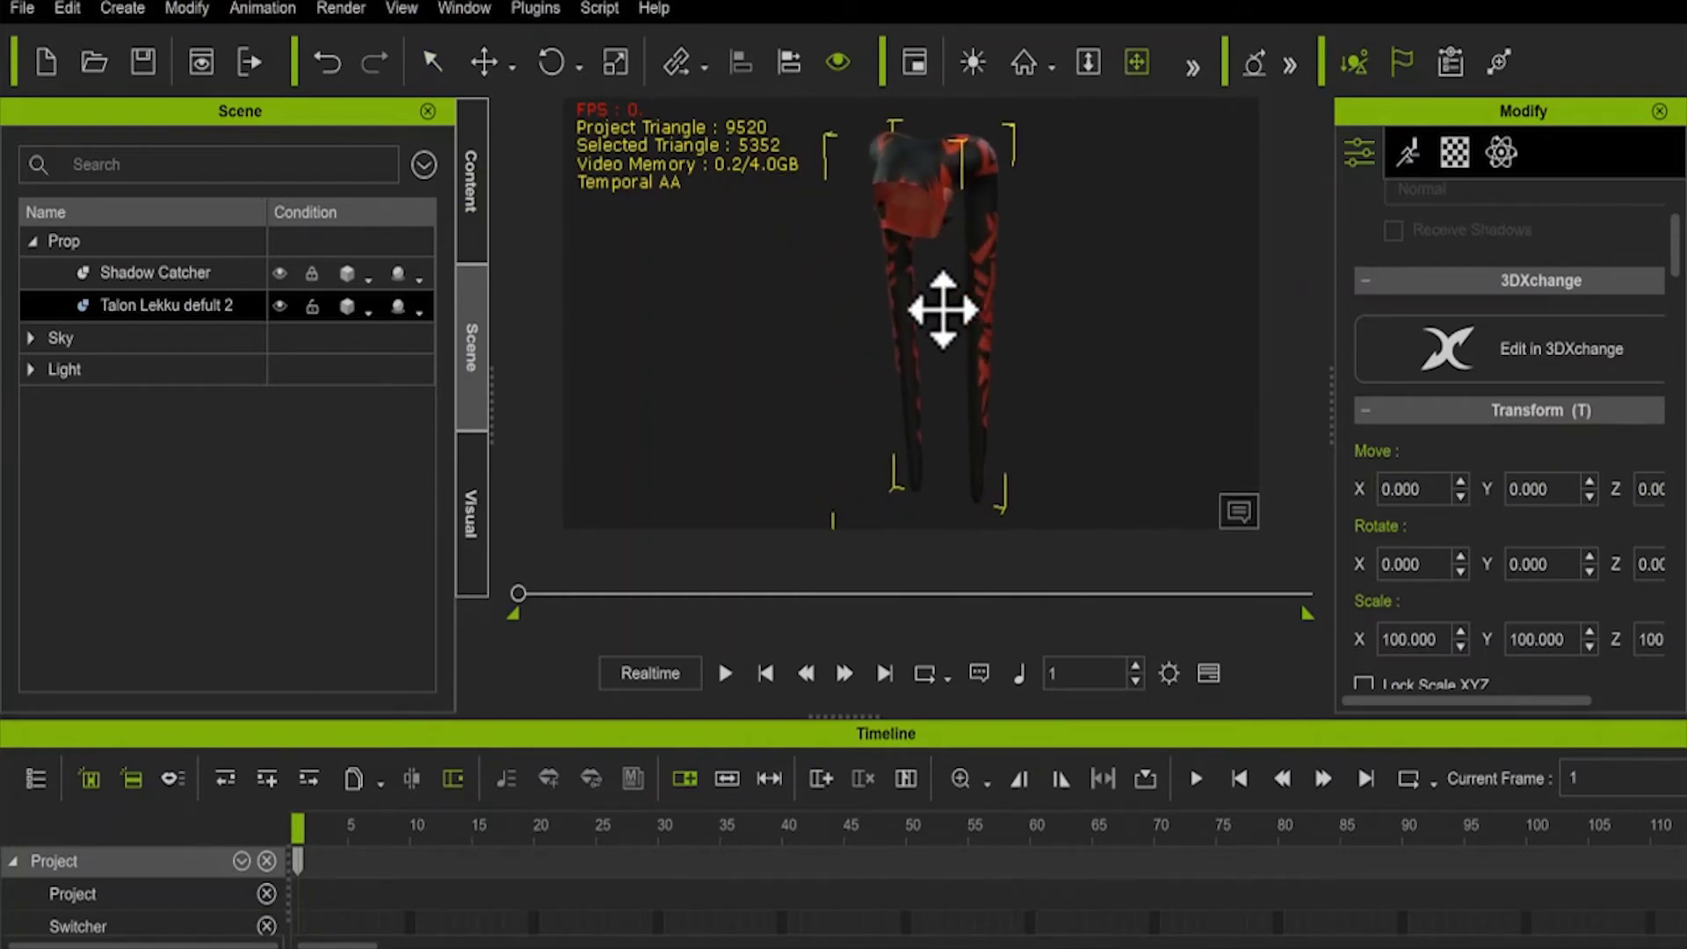
left_click(1411, 157)
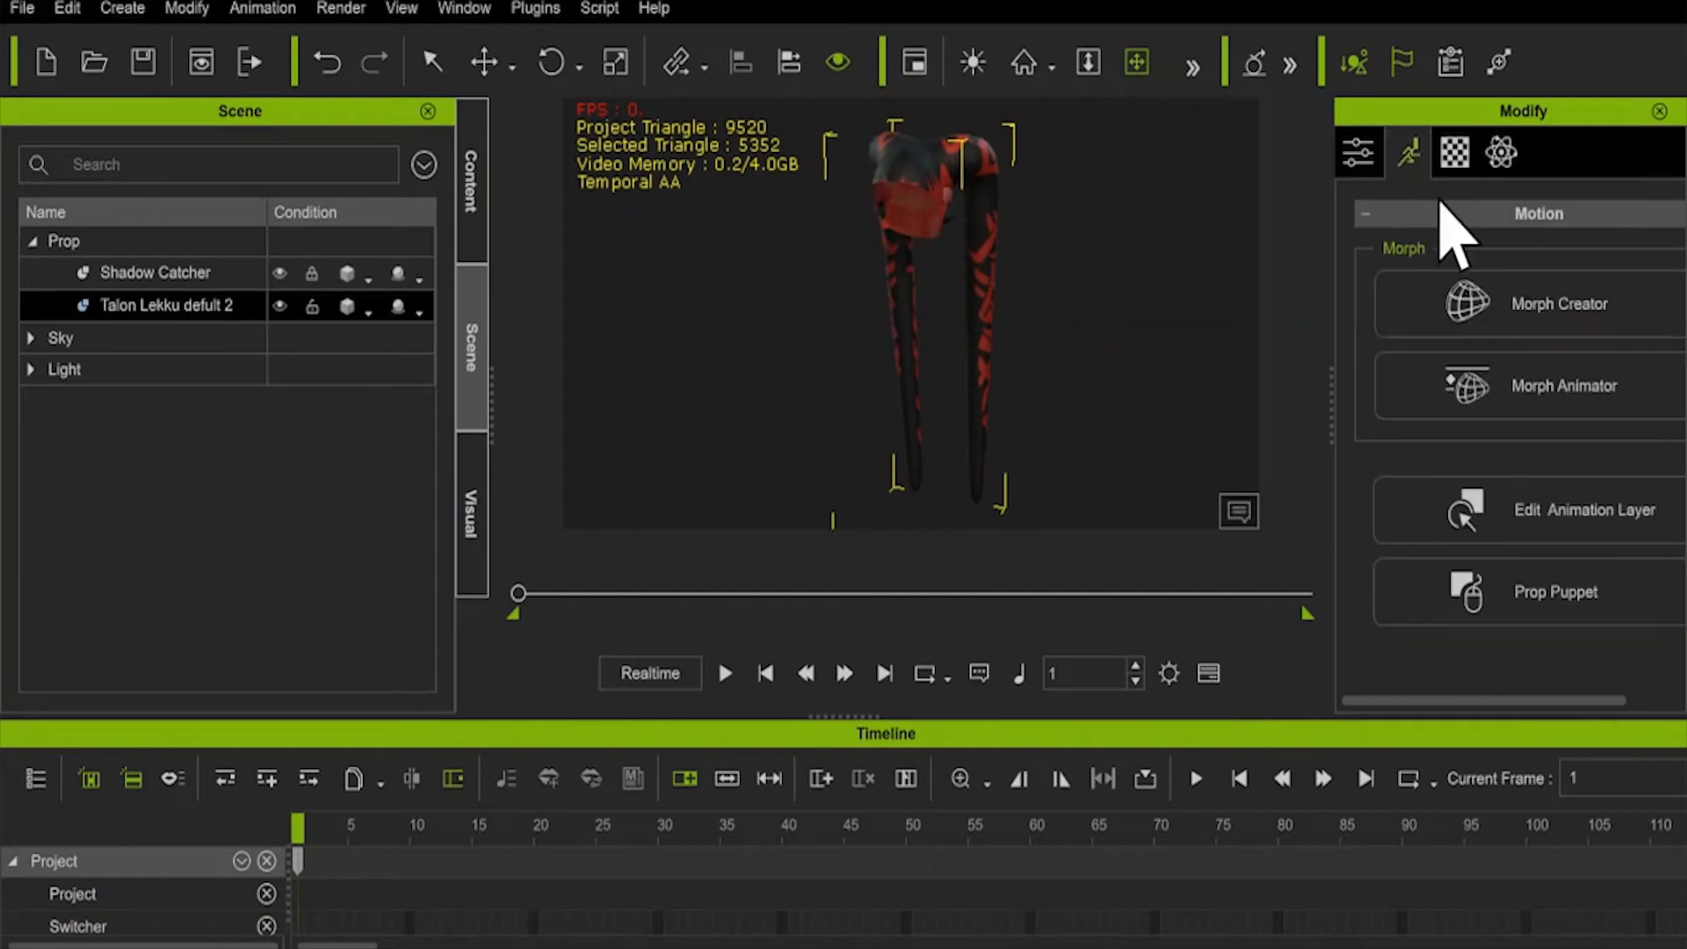
left_click(1546, 303)
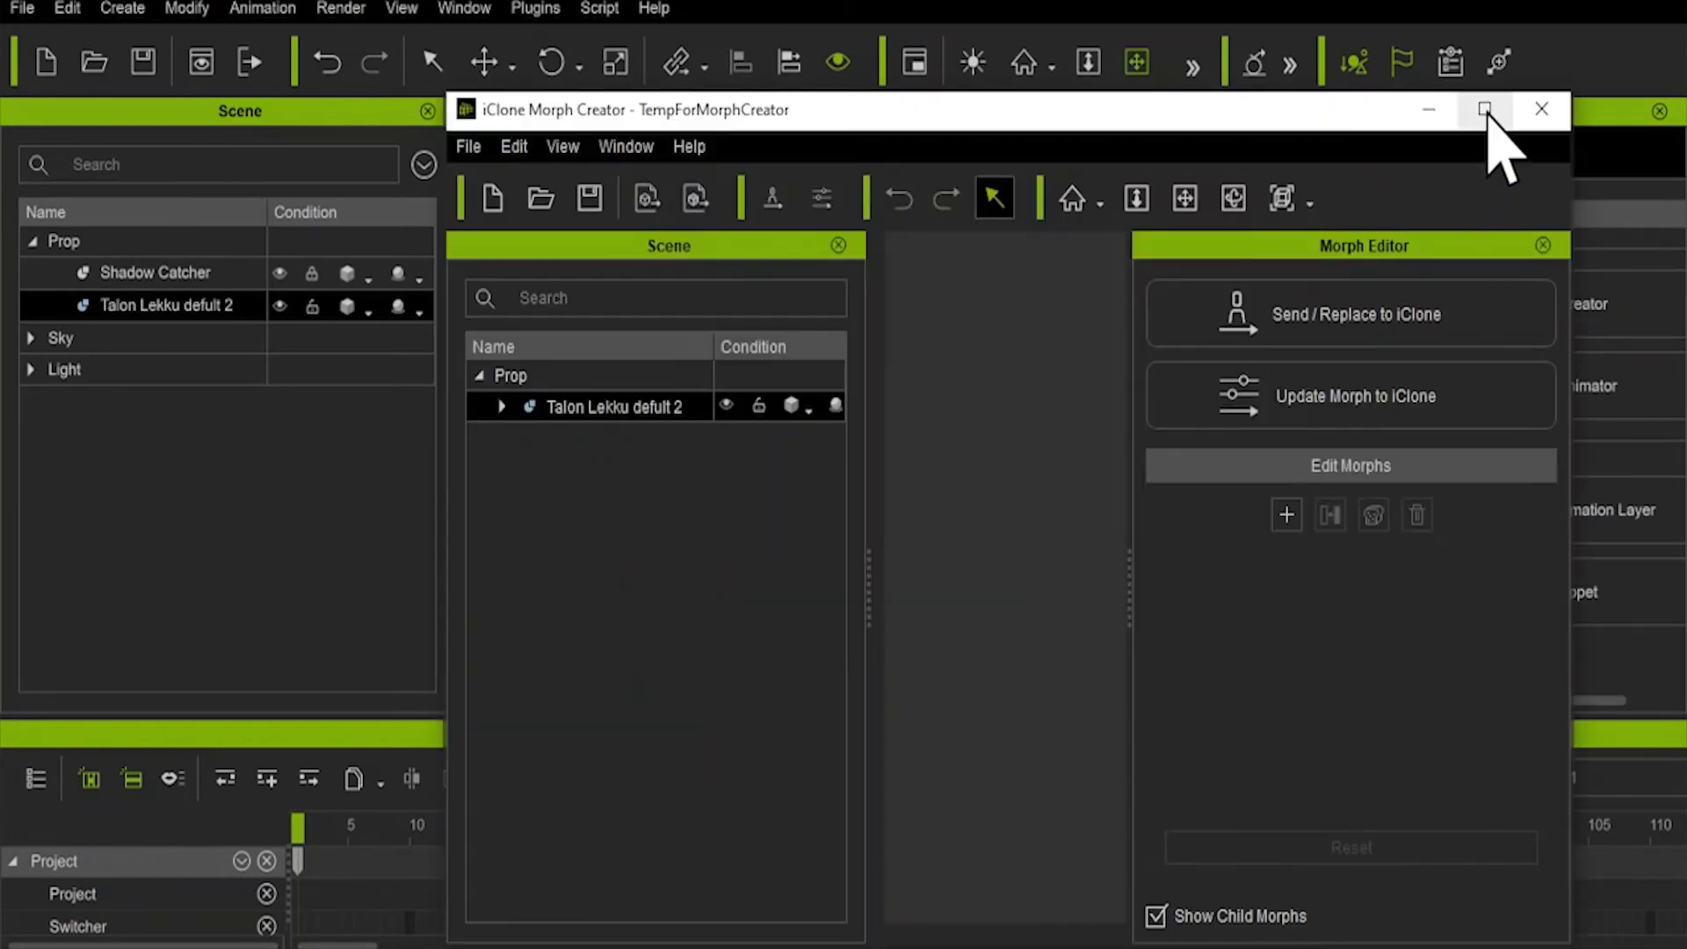
left_click(1490, 107)
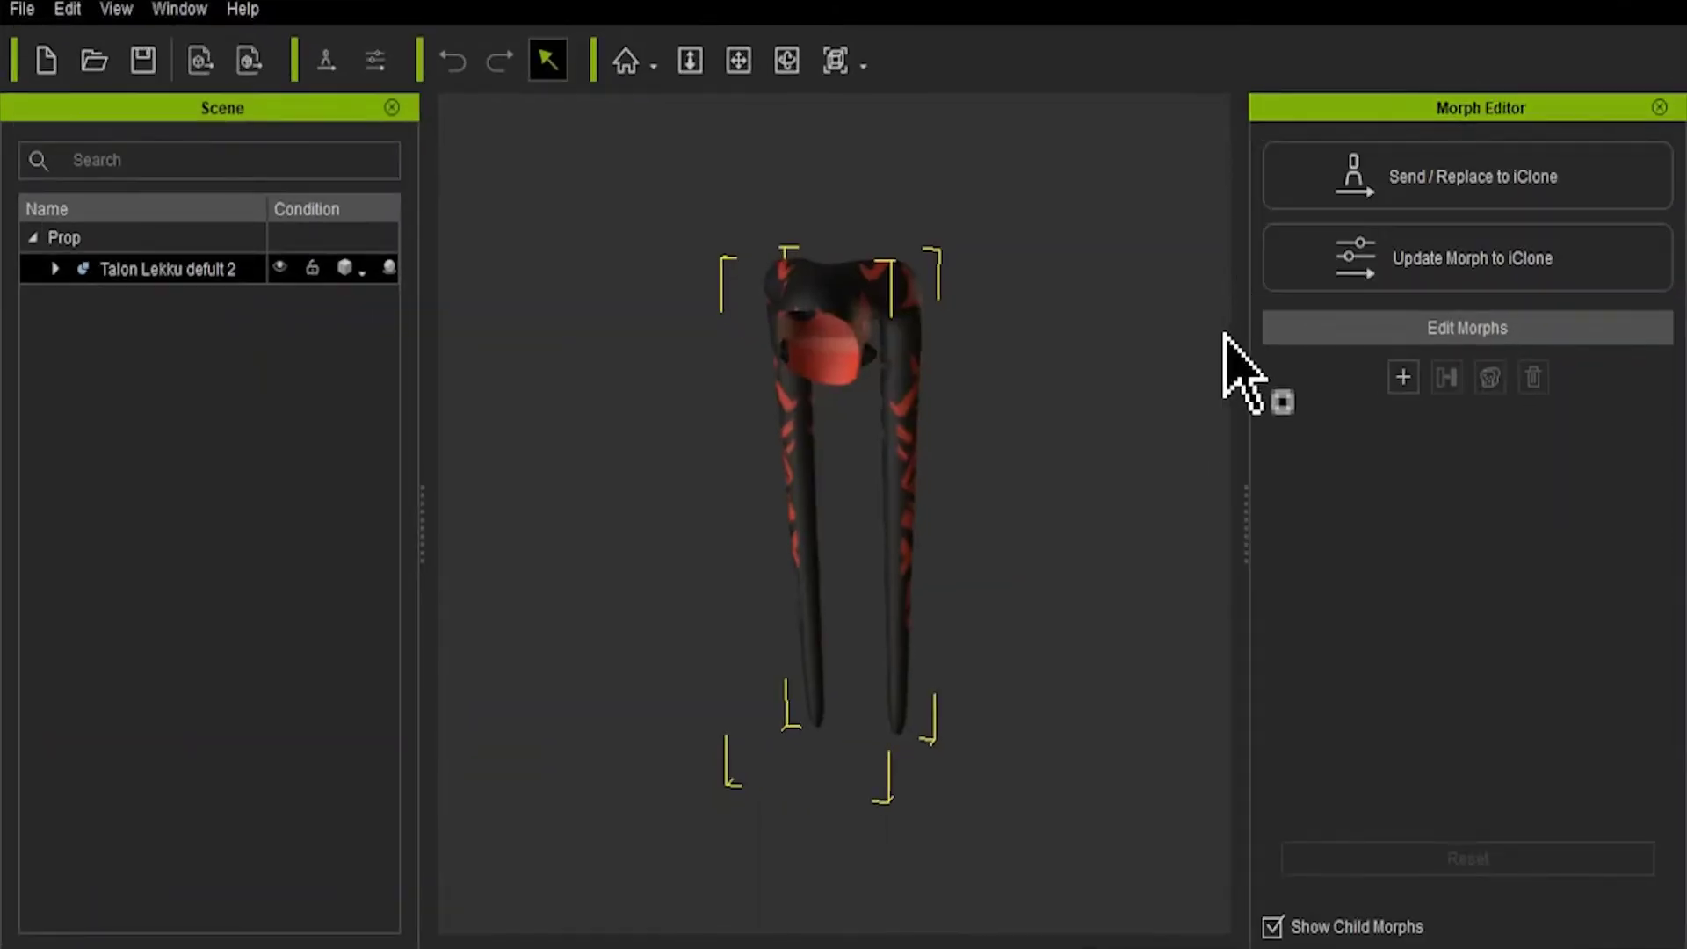
Add the Talon Lekku default forward OBJ as a morph with Y-Up axis.
left_click(1404, 377)
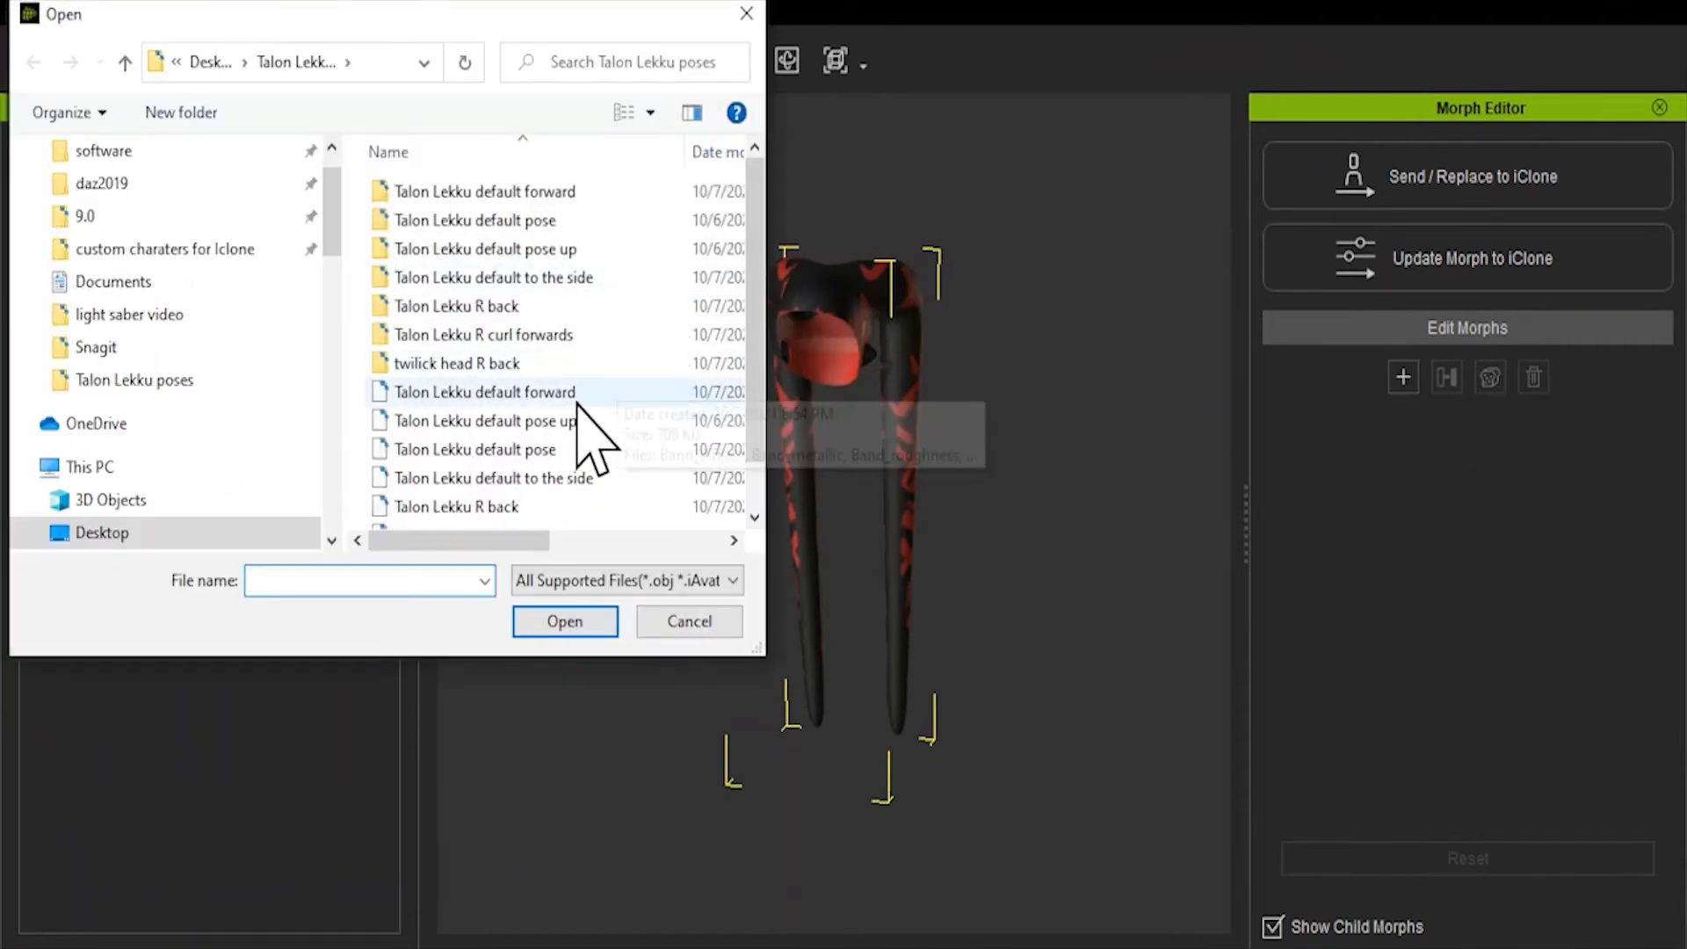
left_click(578, 404)
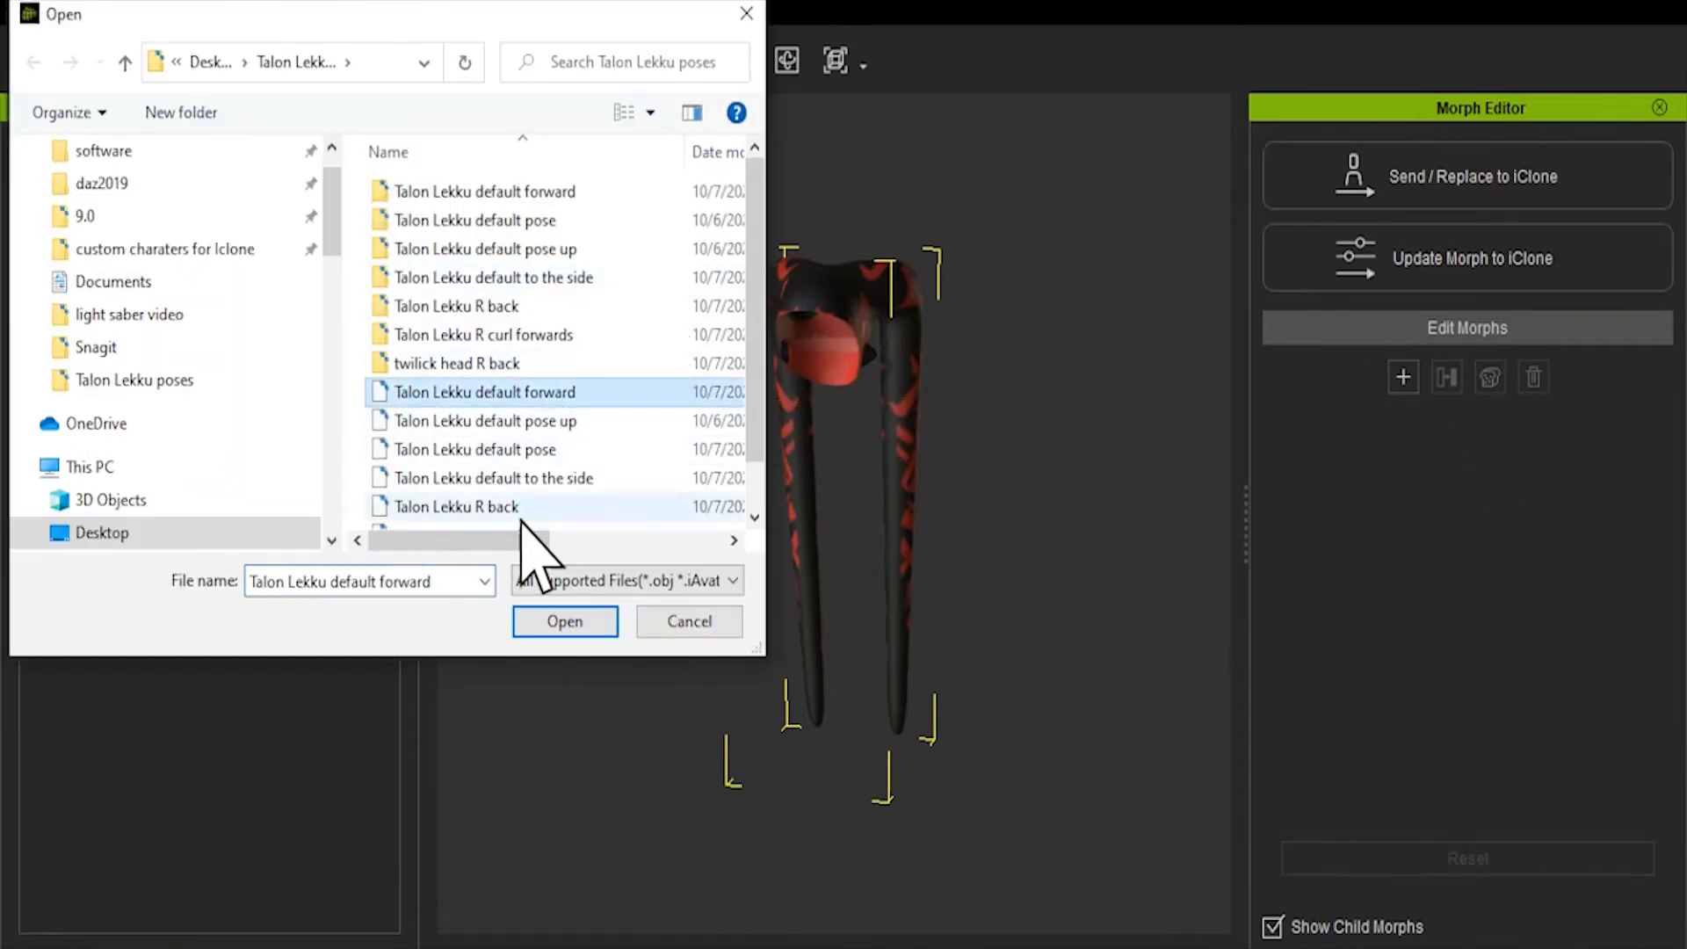
left_click(553, 626)
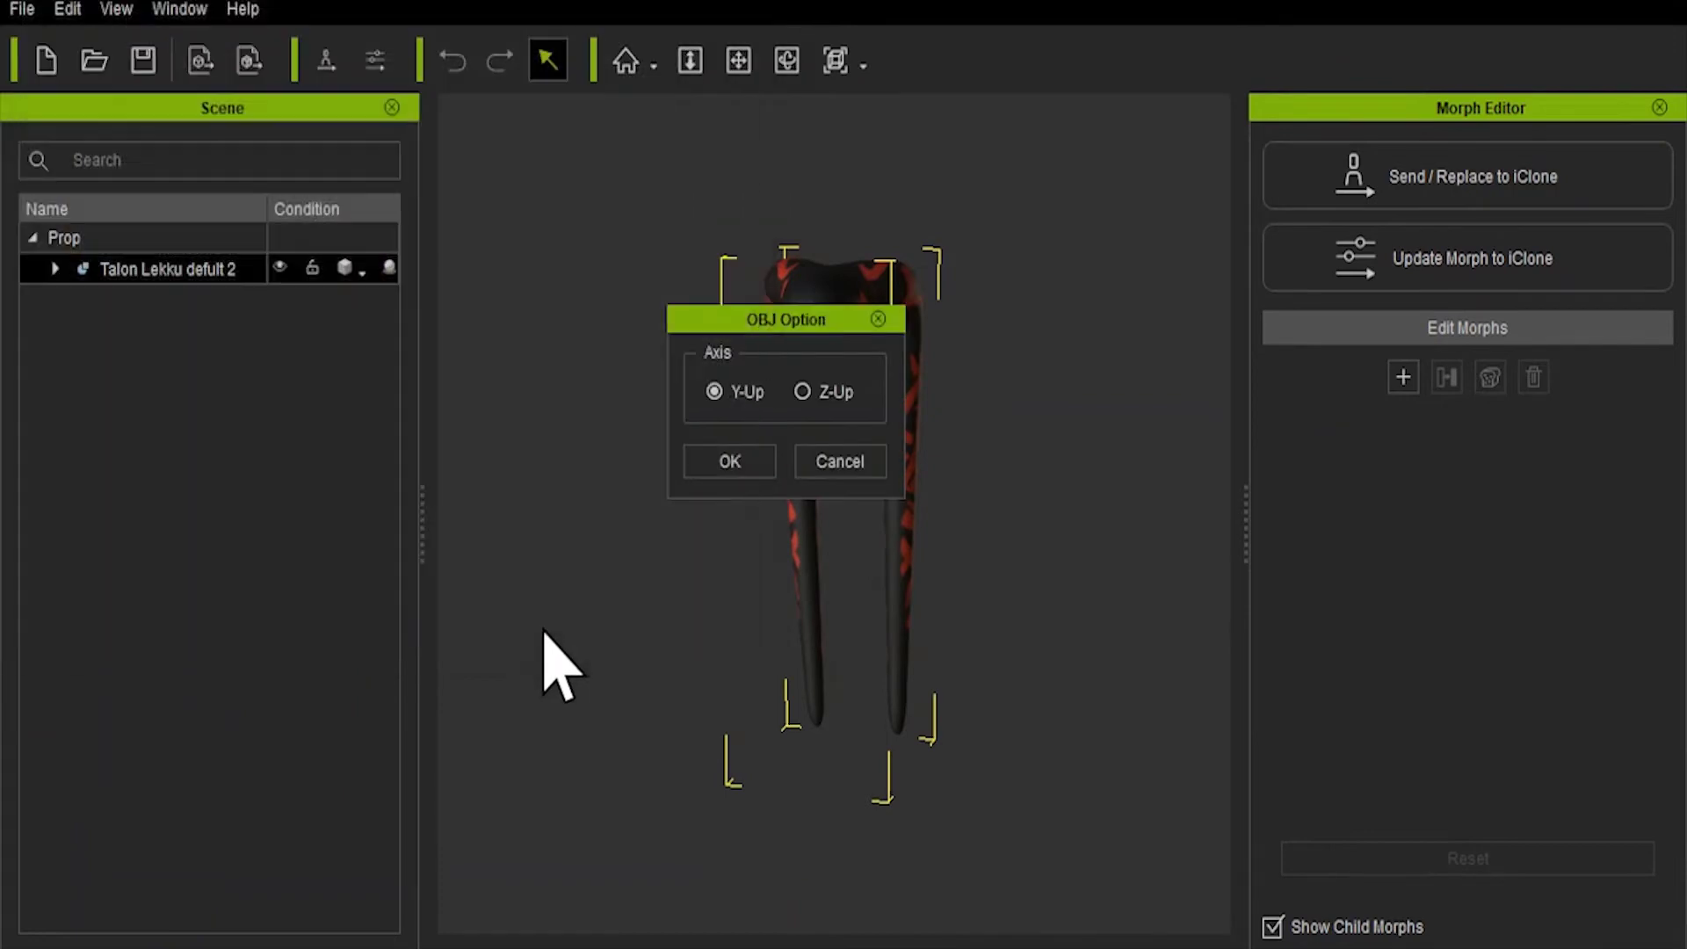
left_click(742, 464)
Add the Talon Lekku default to the side OBJ as a second morph, confirming the axis.
left_click(1404, 378)
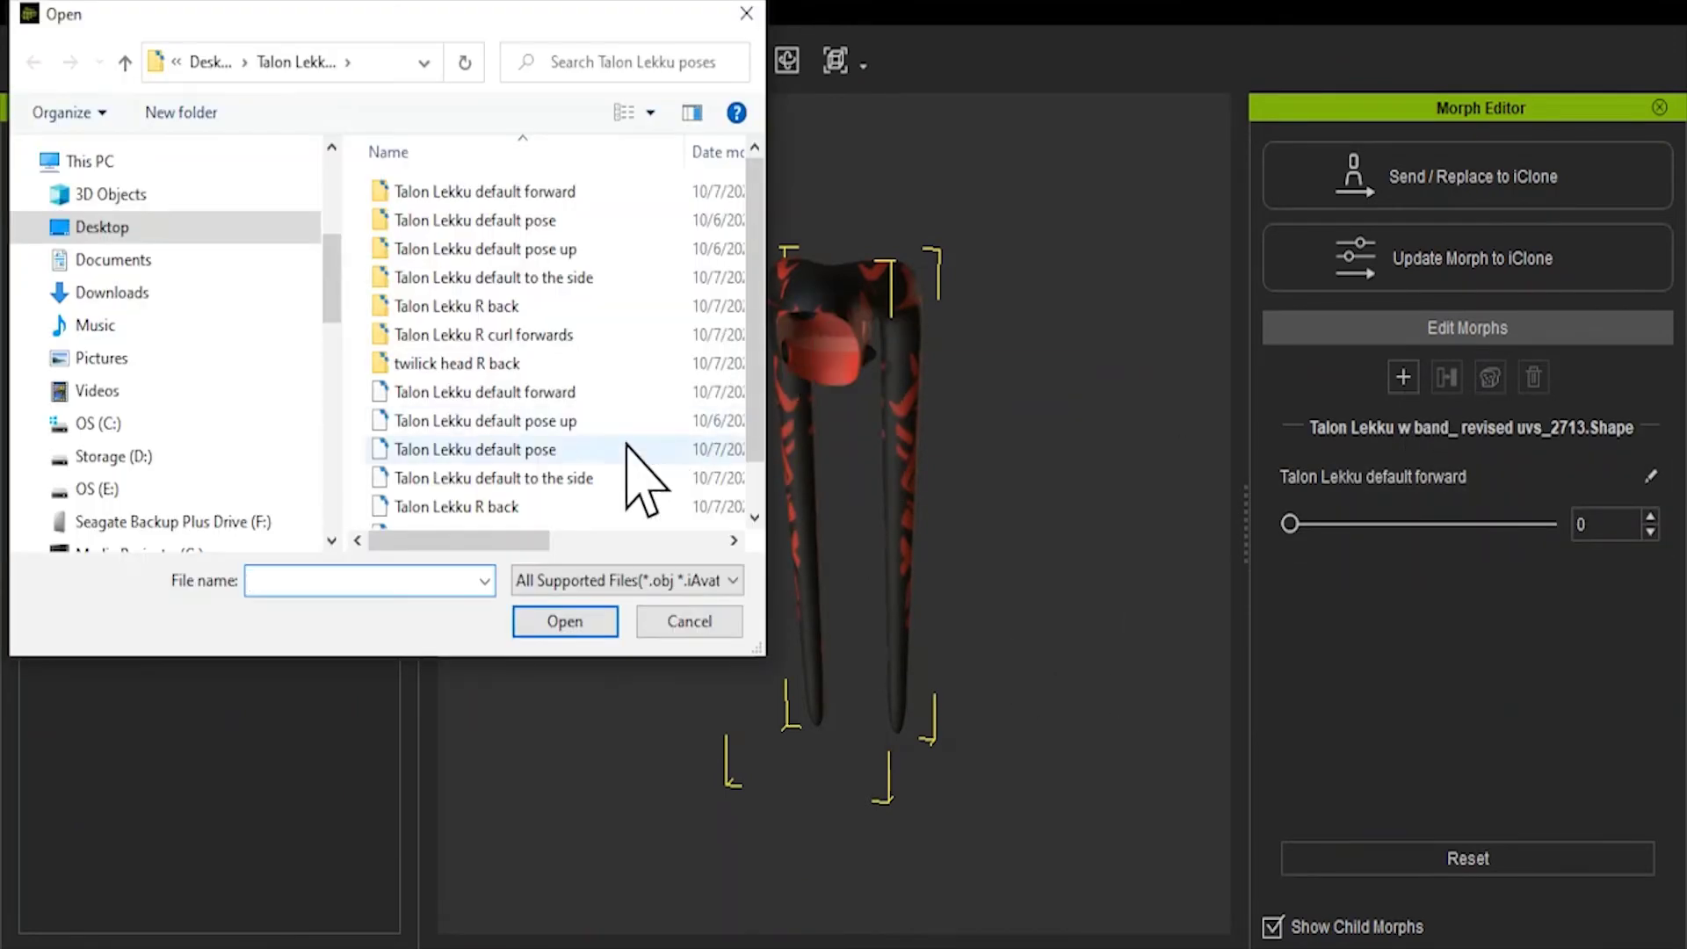
left_click(583, 478)
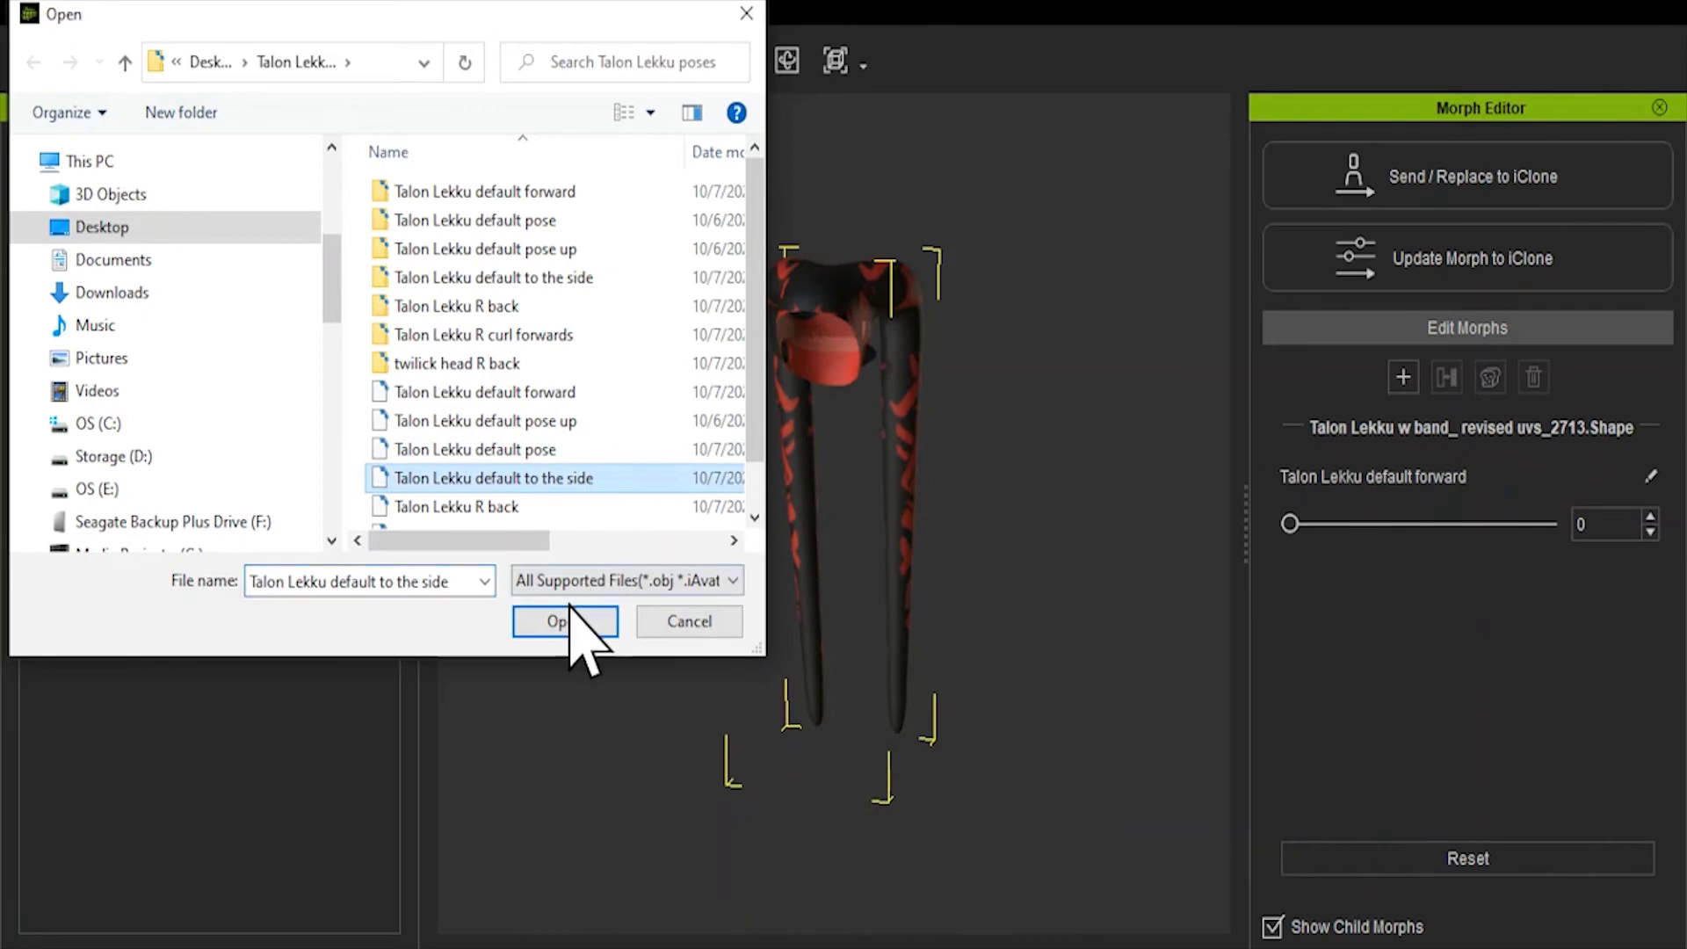
left_click(565, 621)
left_click(726, 460)
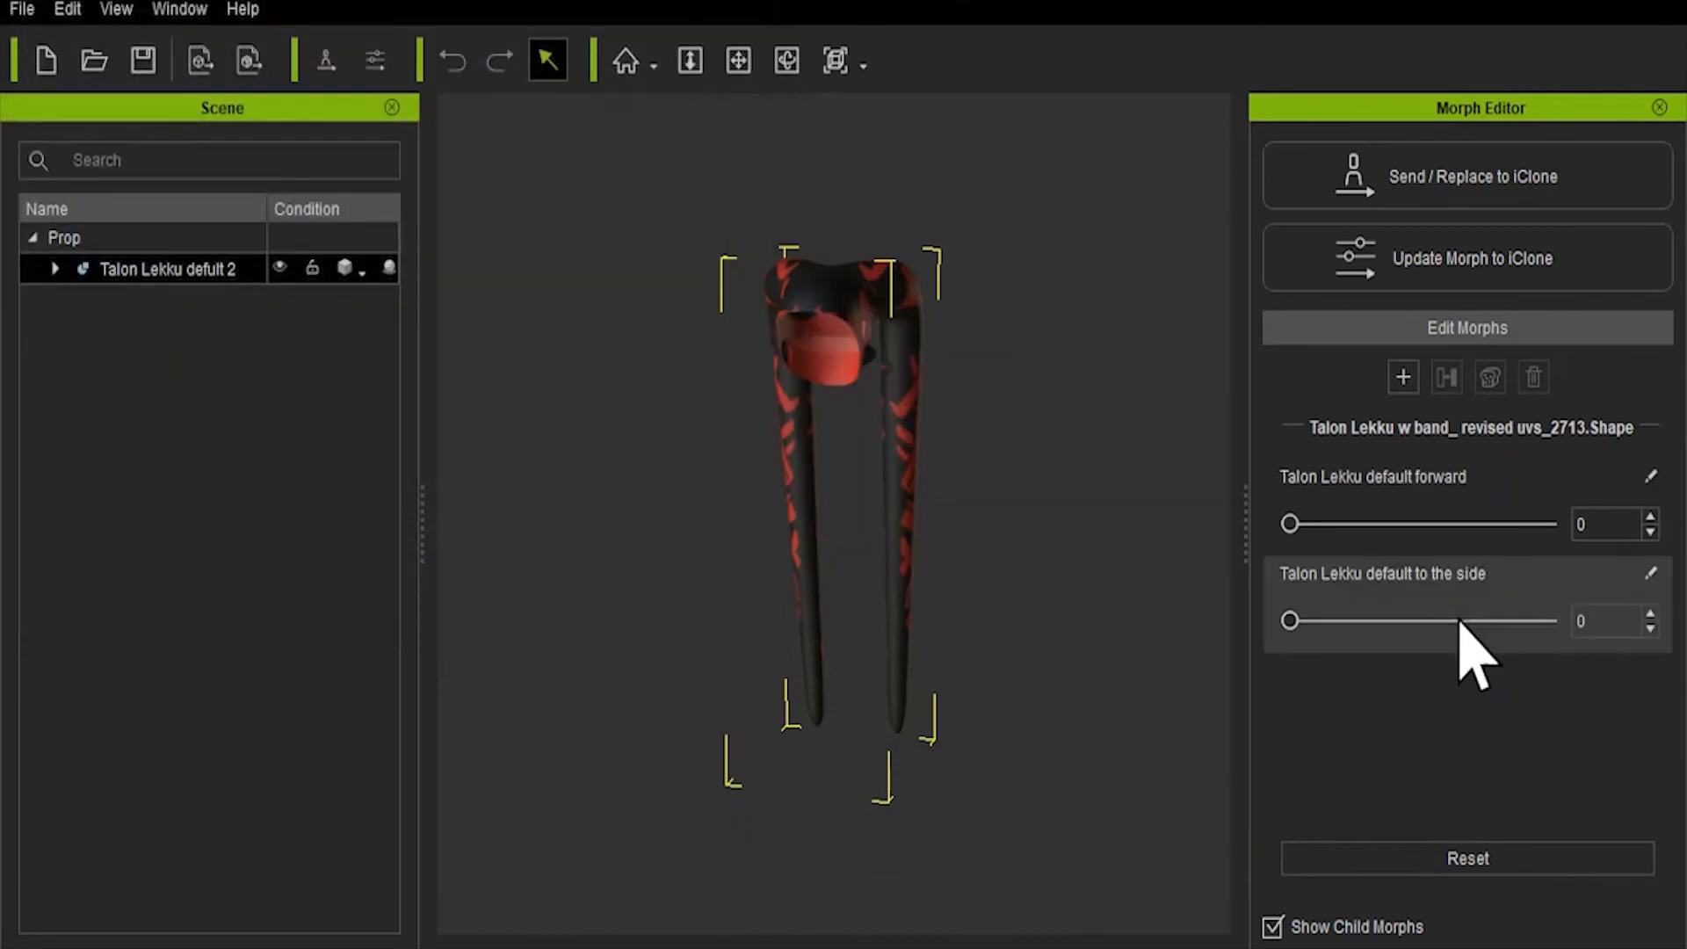
Test the forward (47) and side morphs together, then send the prop to iClone.
left_click_drag(1300, 621, 1278, 651)
left_click_drag(1318, 536, 1415, 532)
left_click_drag(1290, 621, 1349, 632)
key("o")
left_click_drag(1081, 466, 559, 488)
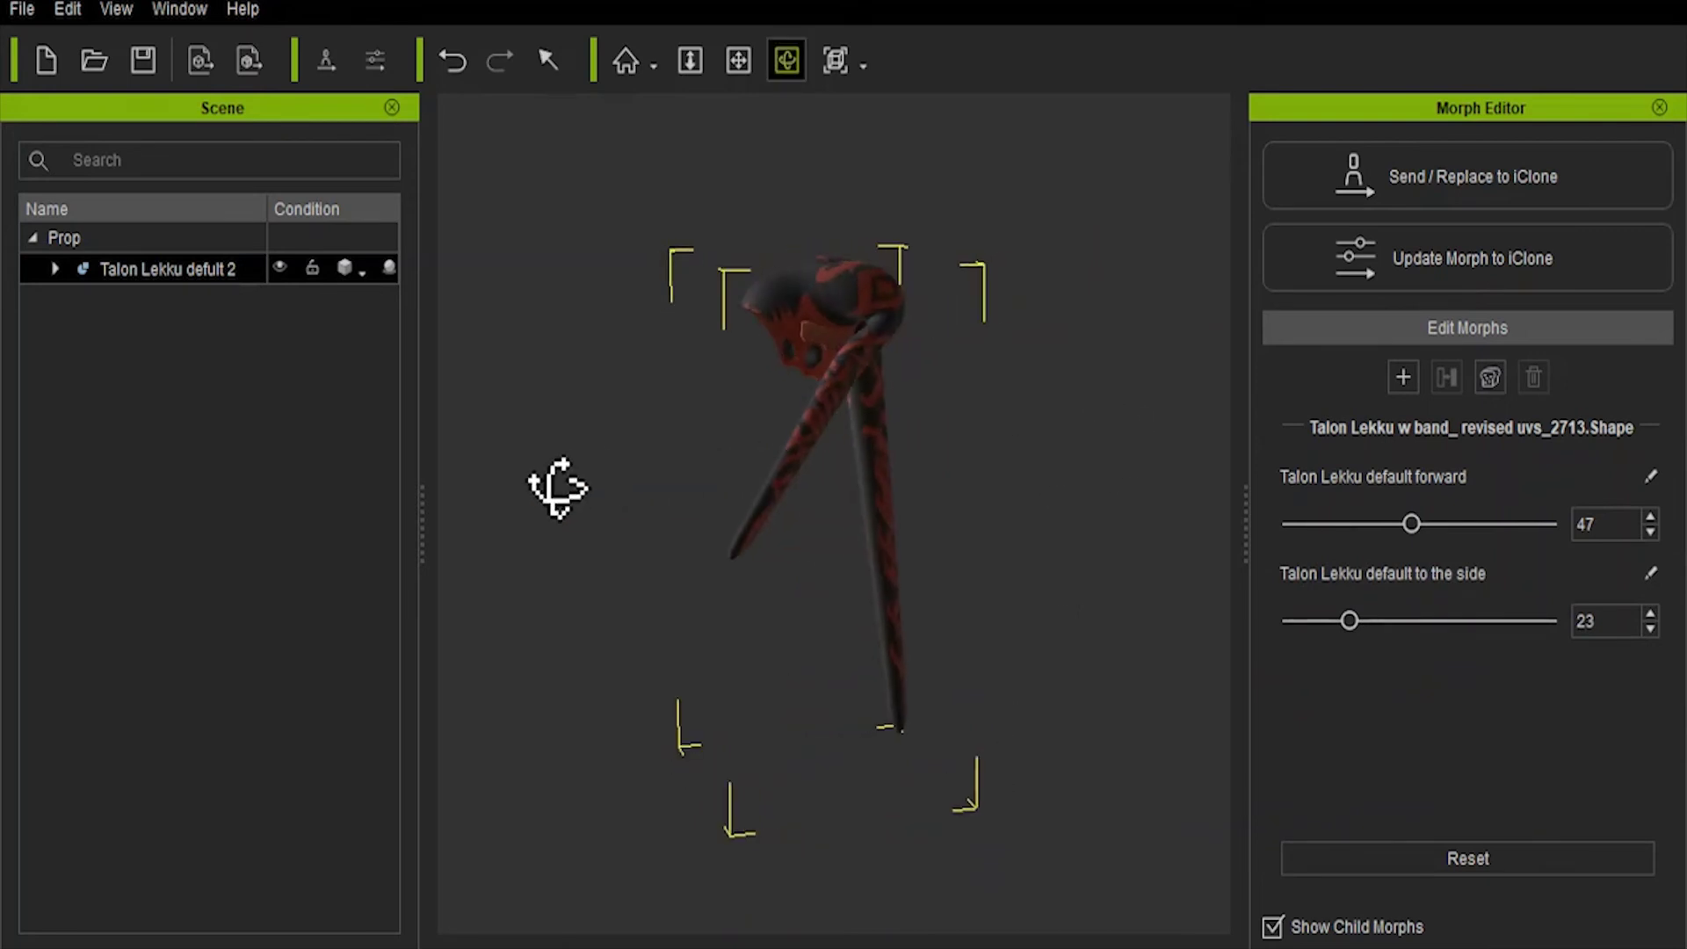
left_click_drag(1412, 524, 1459, 621)
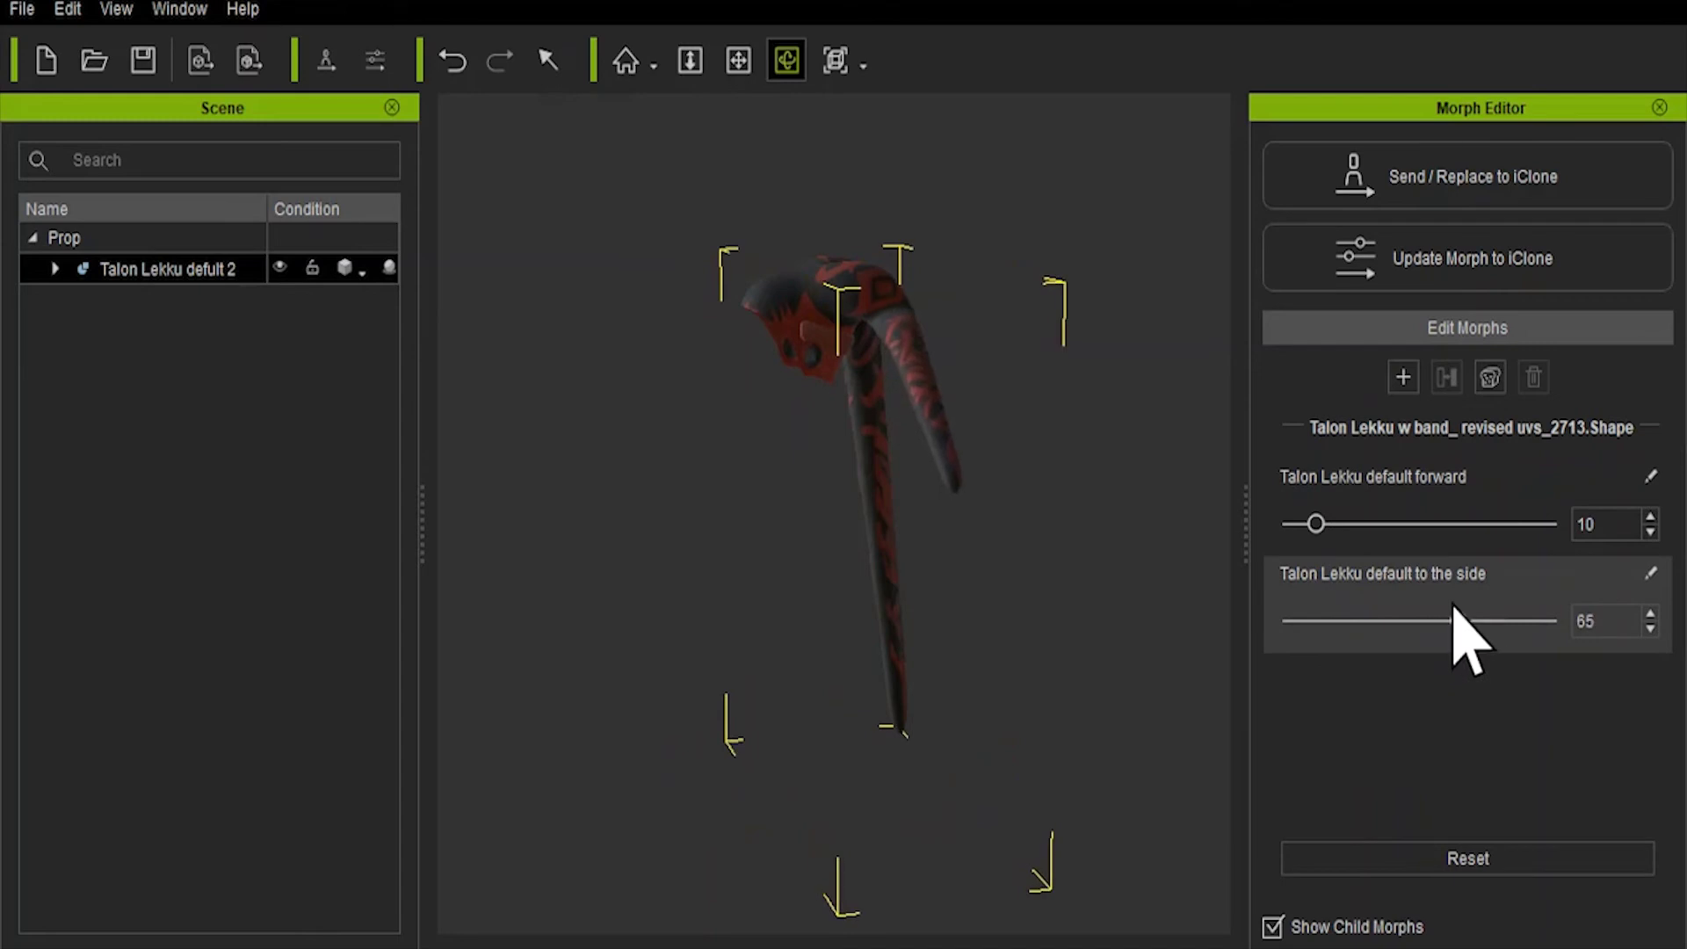
left_click(1538, 208)
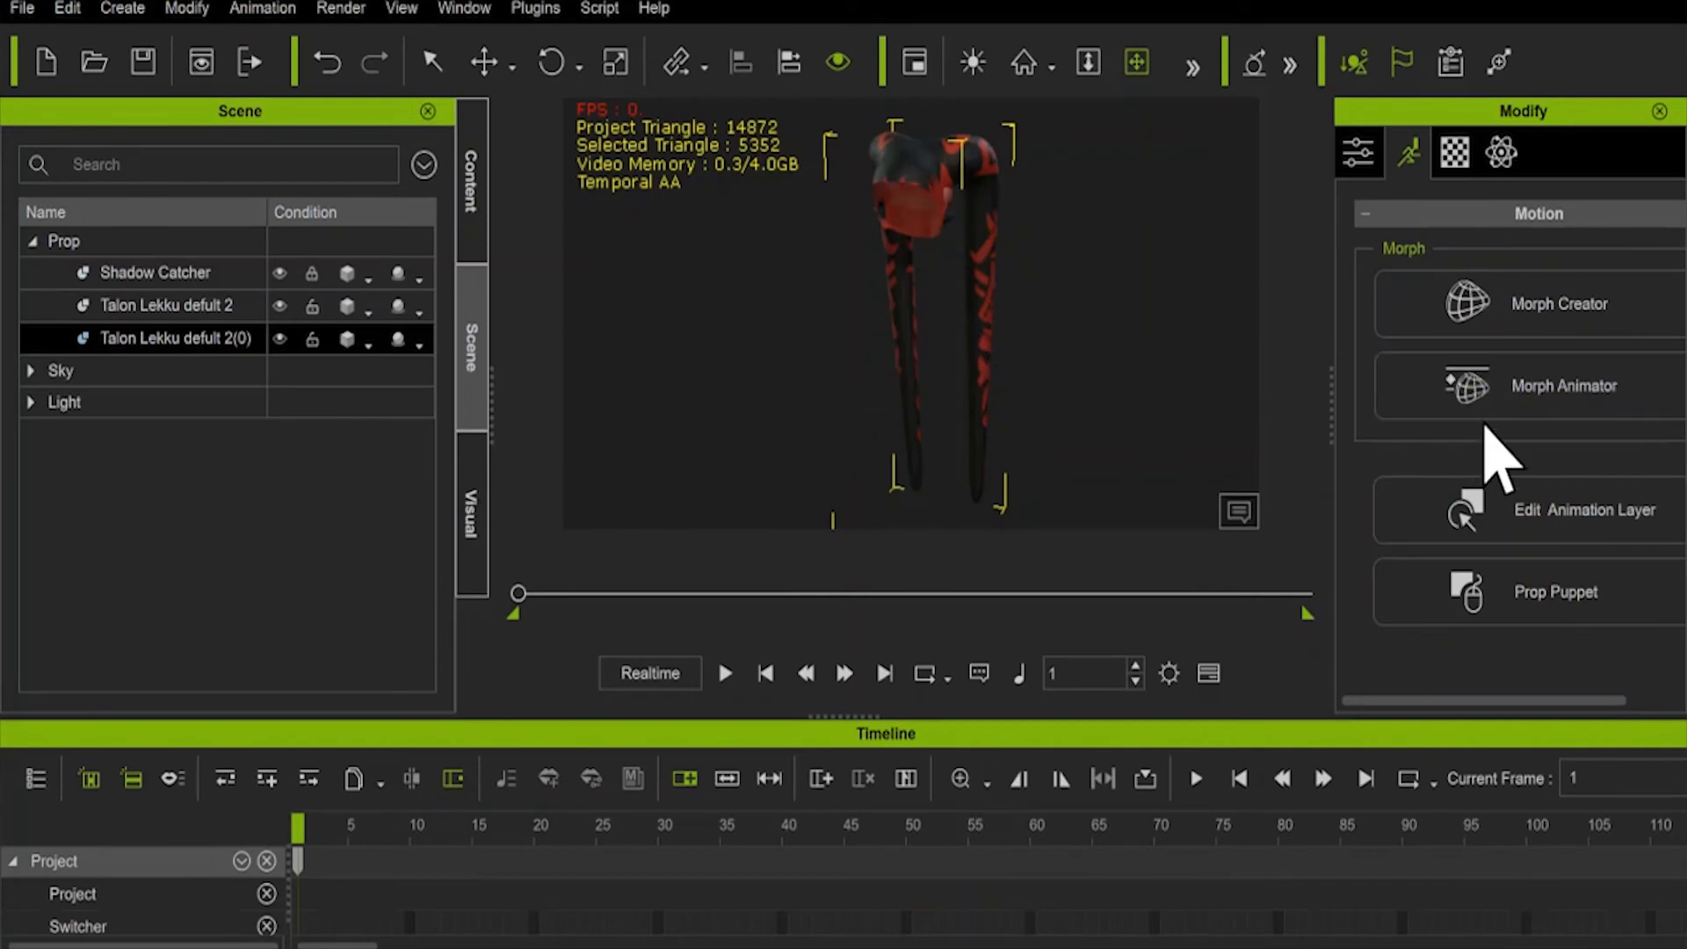
In Morph Animator, set Talon Lekku defult 2's forward morph to 81.
left_click(1582, 400)
left_click_drag(593, 76, 348, 13)
left_click_drag(119, 165, 463, 181)
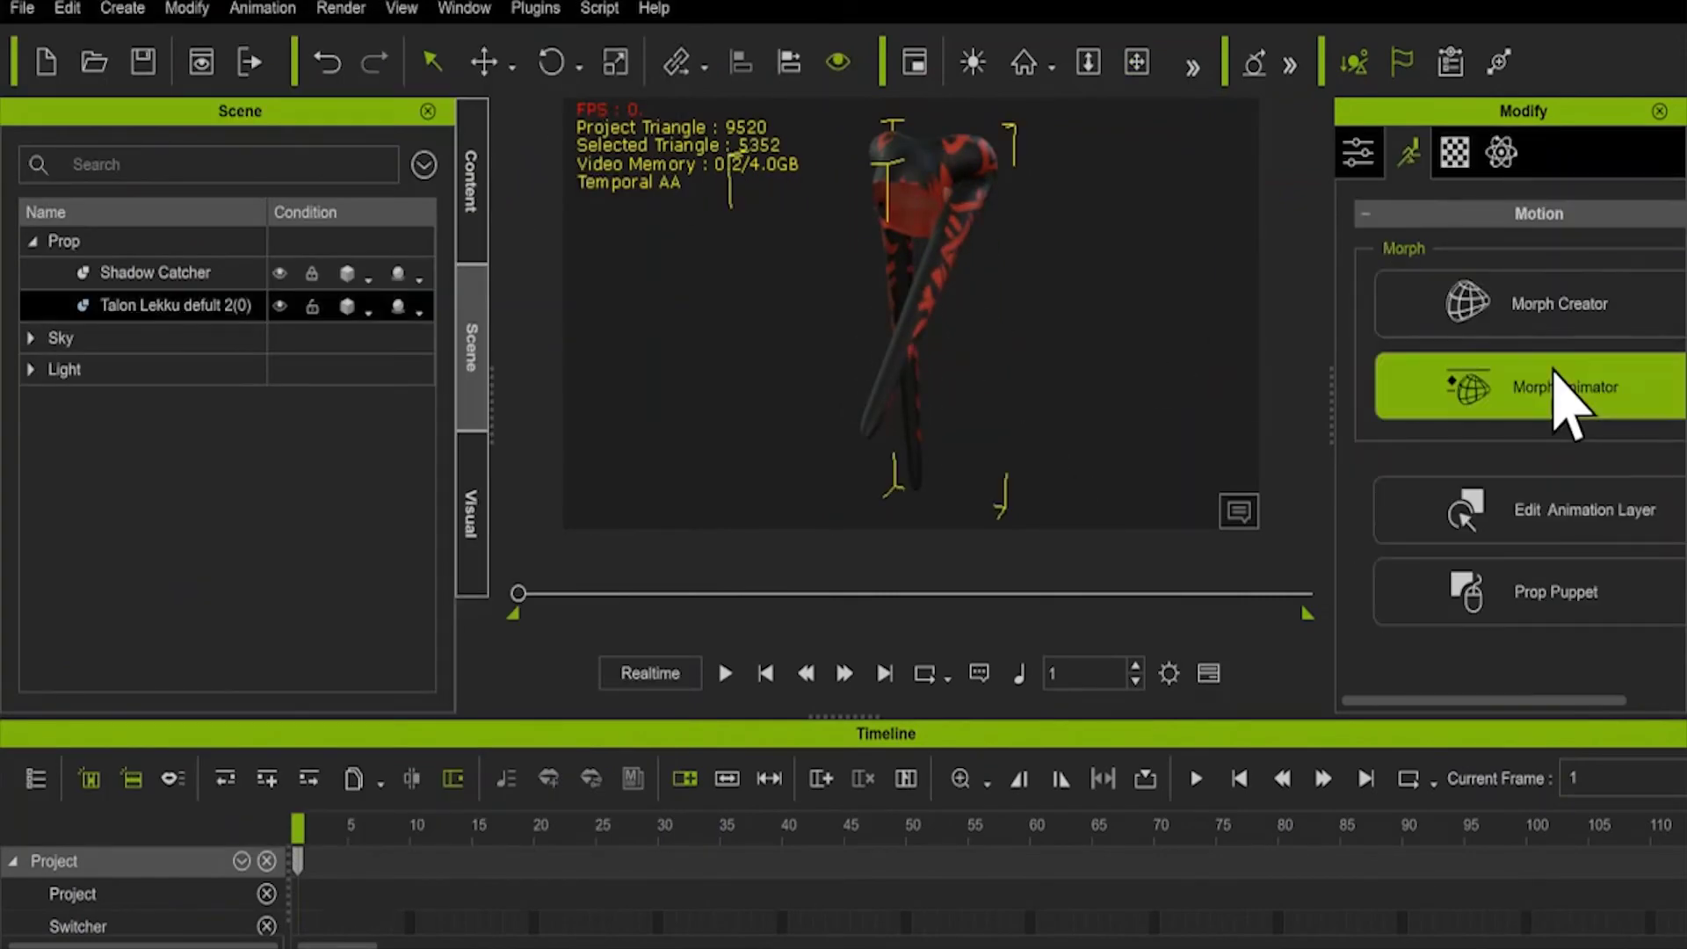
left_click(1562, 391)
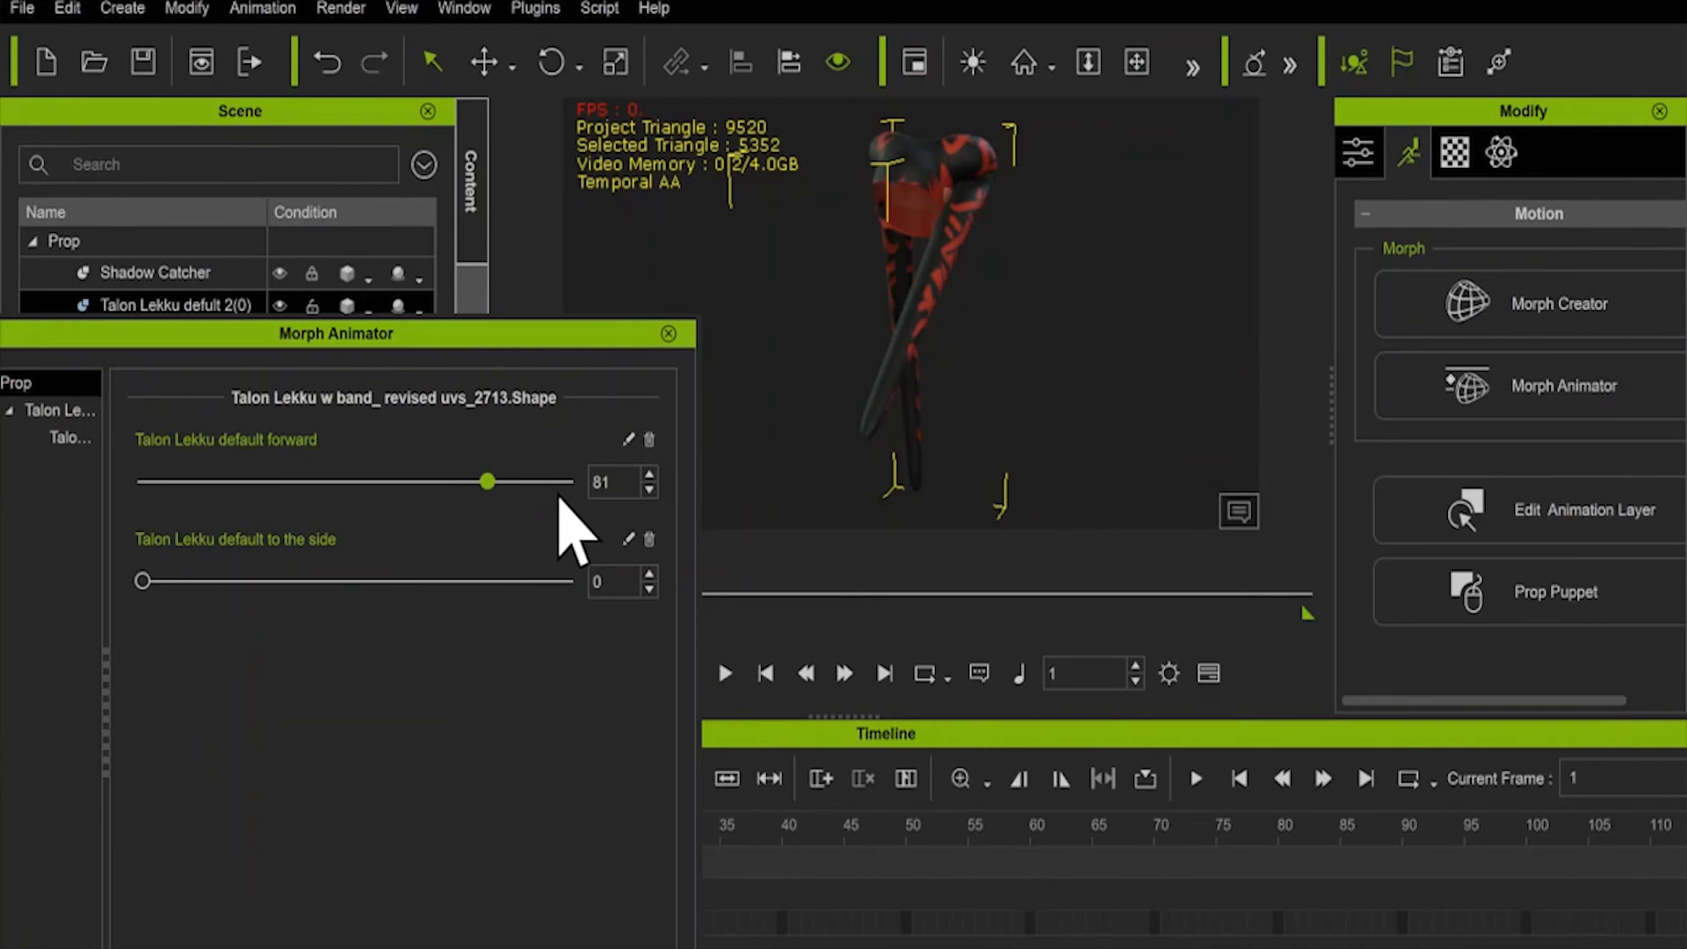
Reset the forward morph value to 0 and close the slider window.
double_click(598, 482)
type("0")
key("Return")
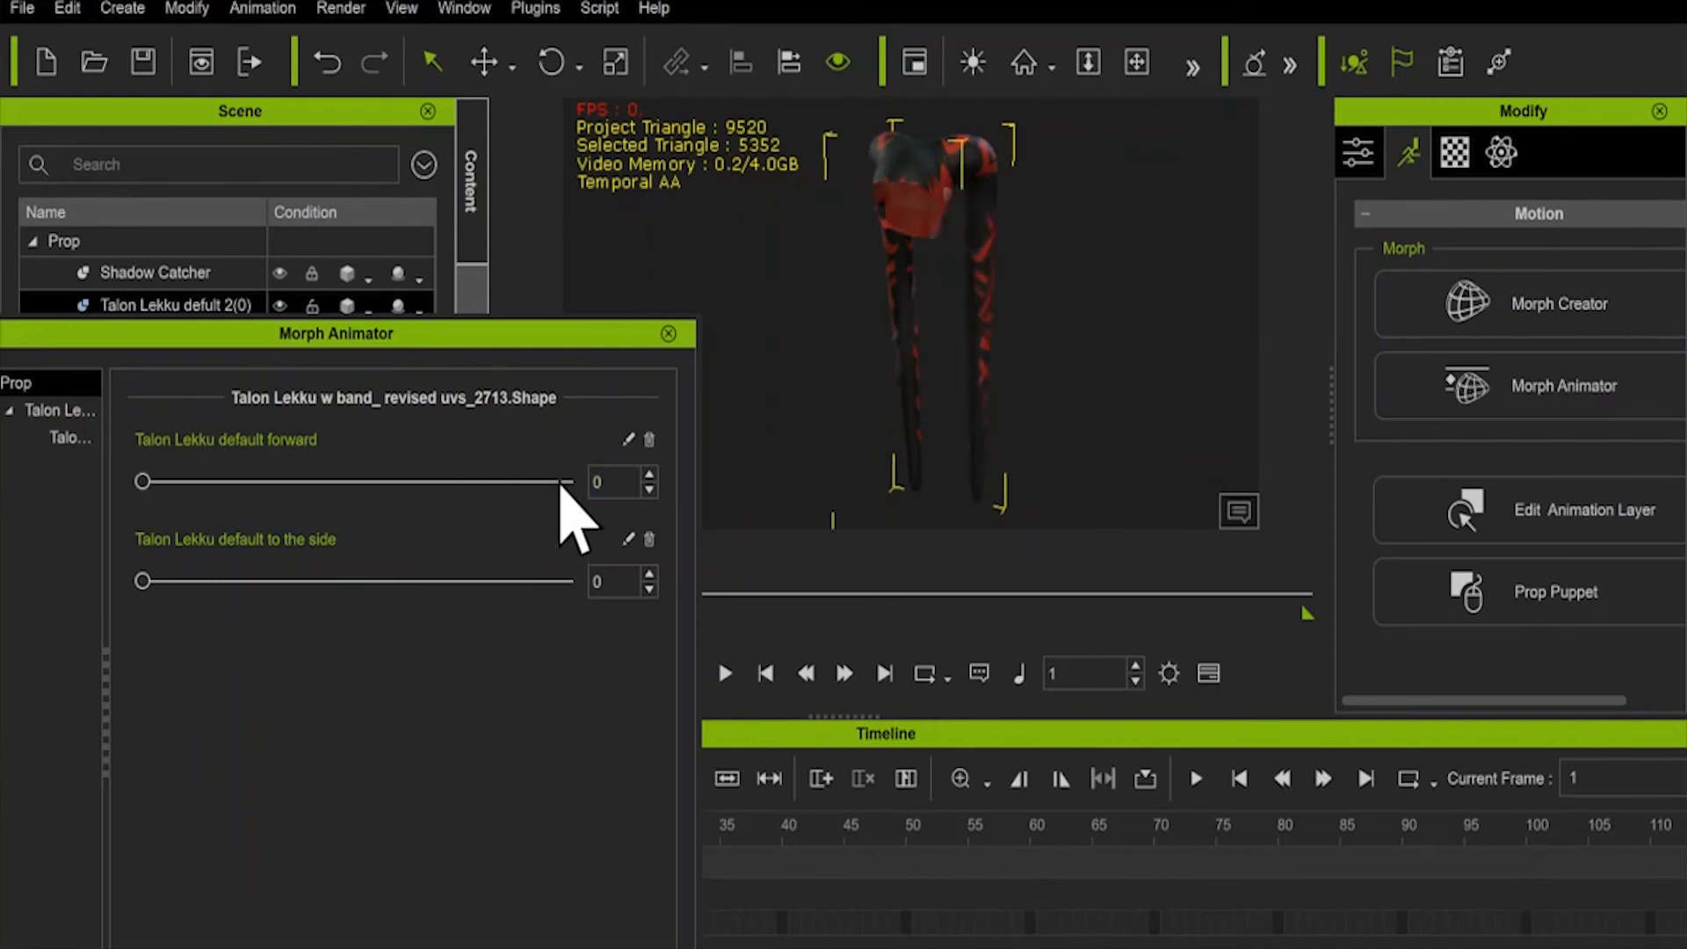
left_click(668, 334)
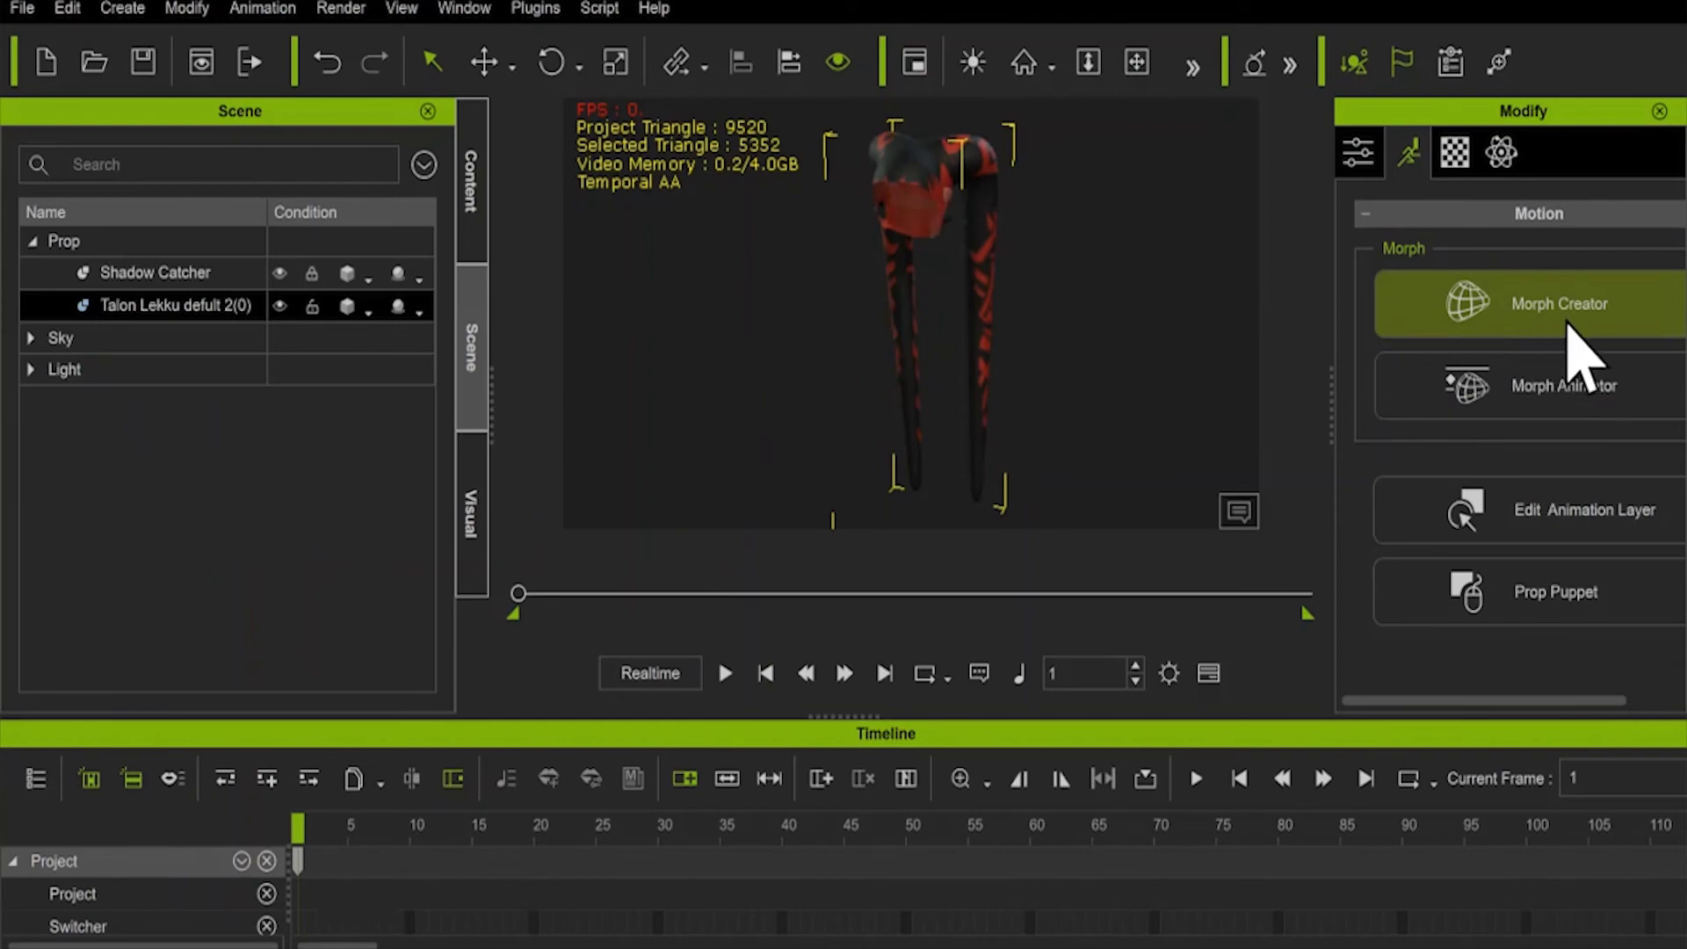
Reopen Morph Animator and combine a 53 side bend with a 35 forward bend.
left_click(1592, 391)
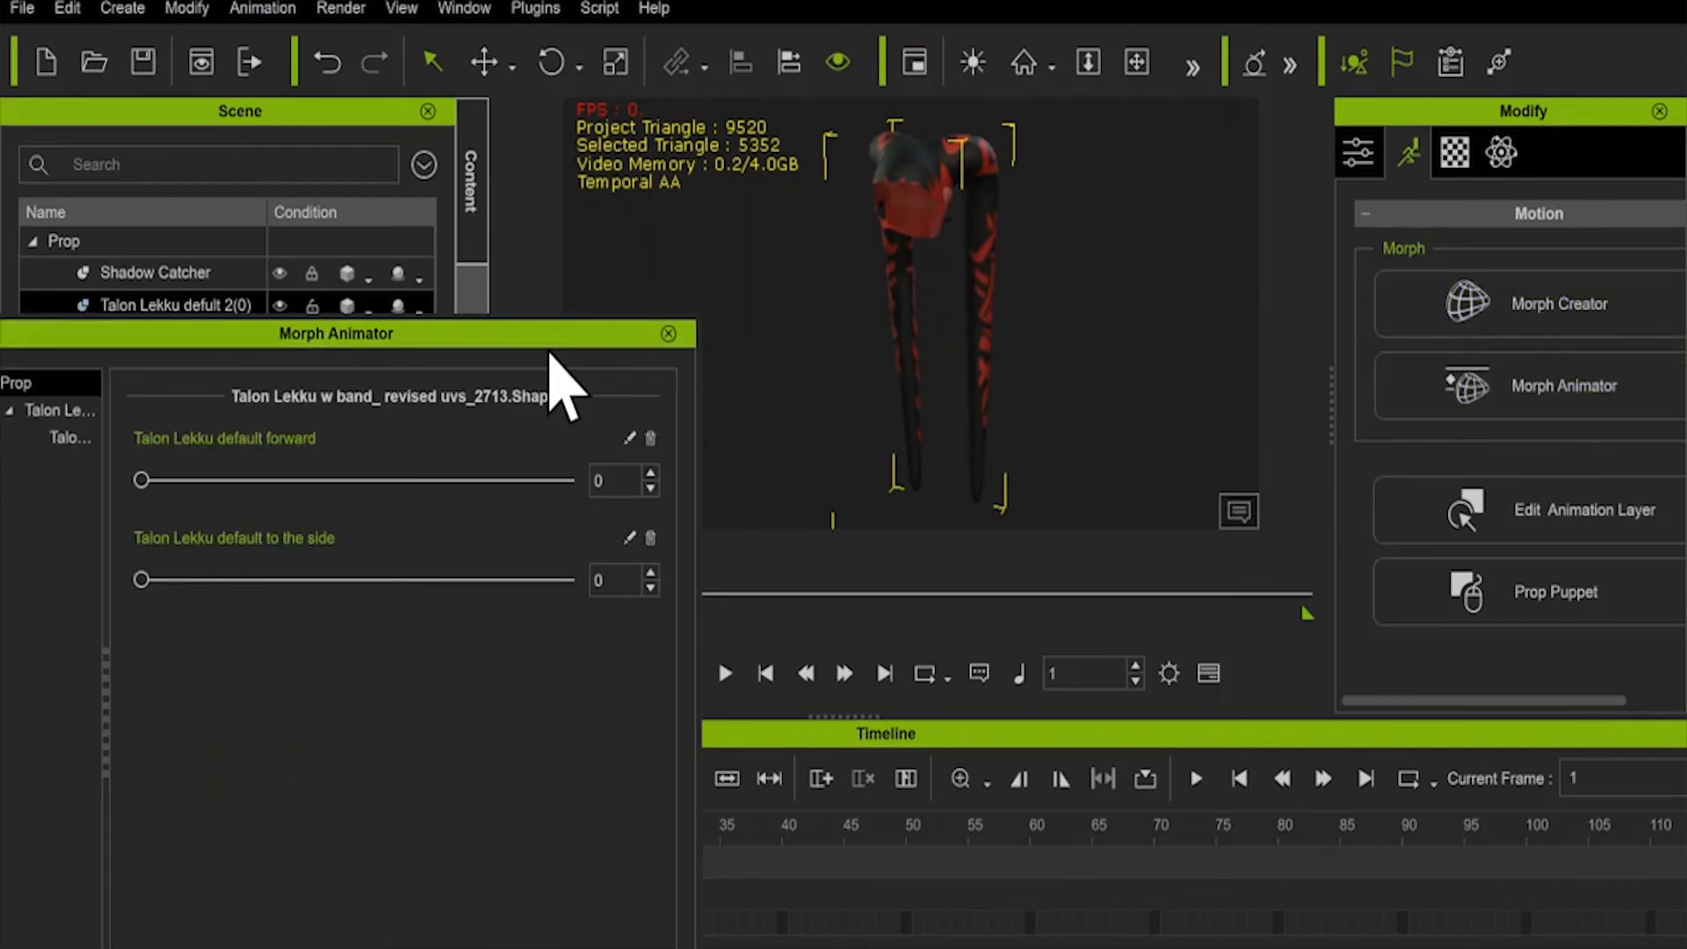
left_click_drag(551, 354, 556, 74)
left_click(168, 204)
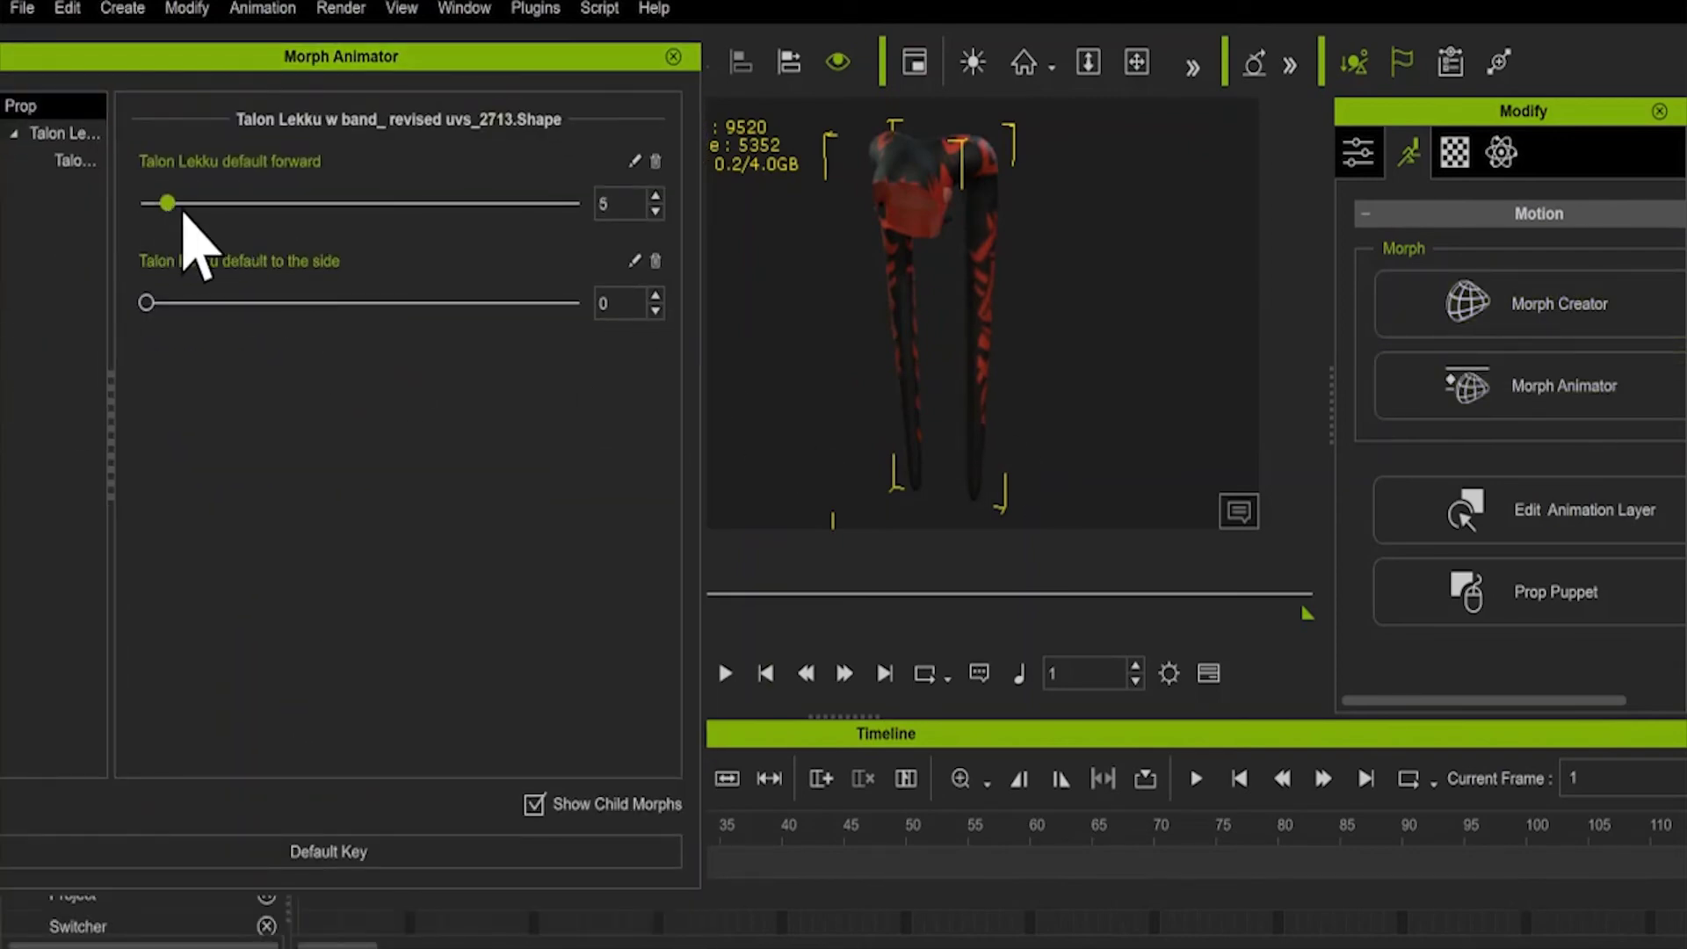
left_click_drag(184, 216, 21, 317)
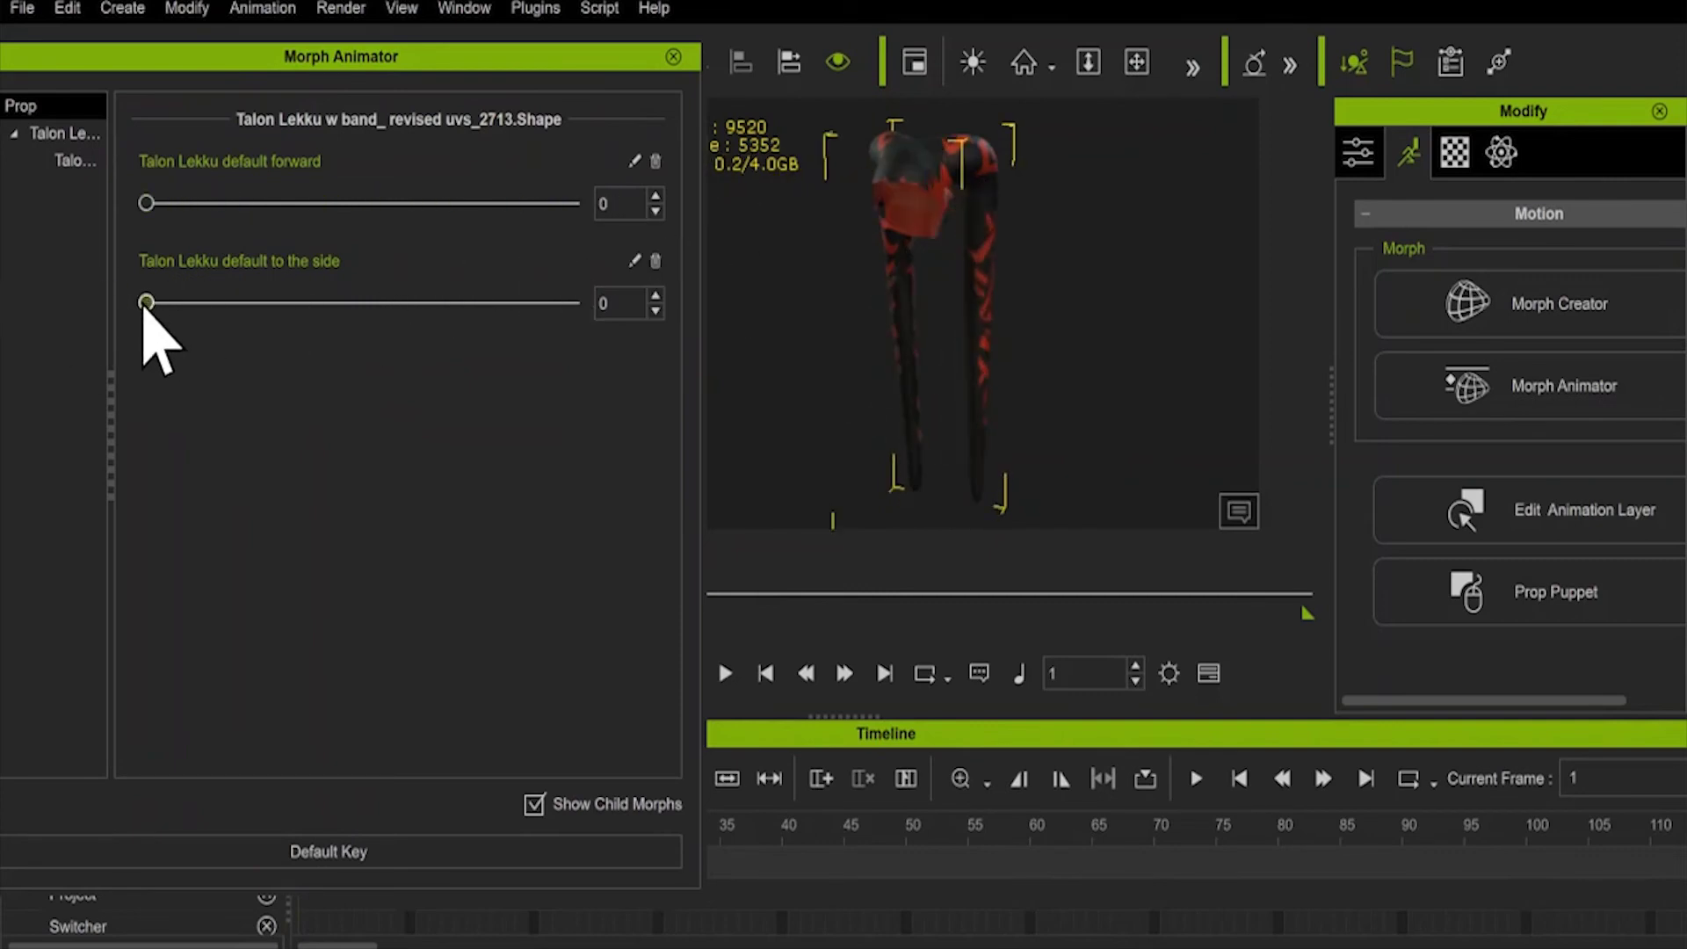
left_click_drag(146, 308, 367, 362)
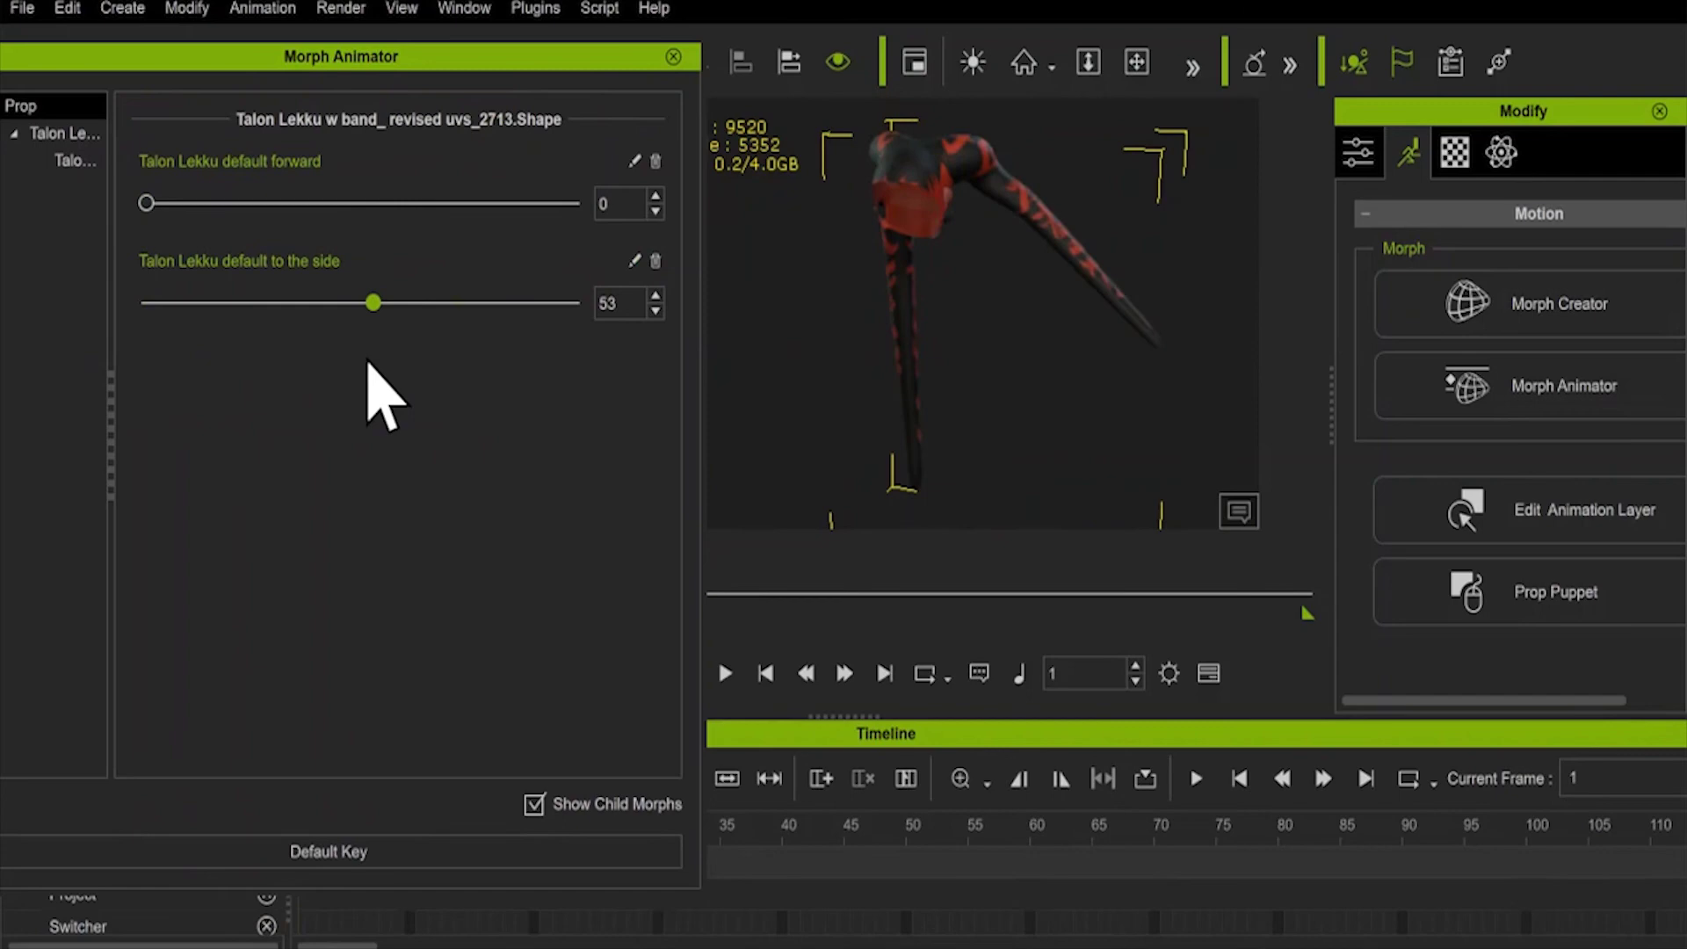
left_click_drag(150, 214, 339, 221)
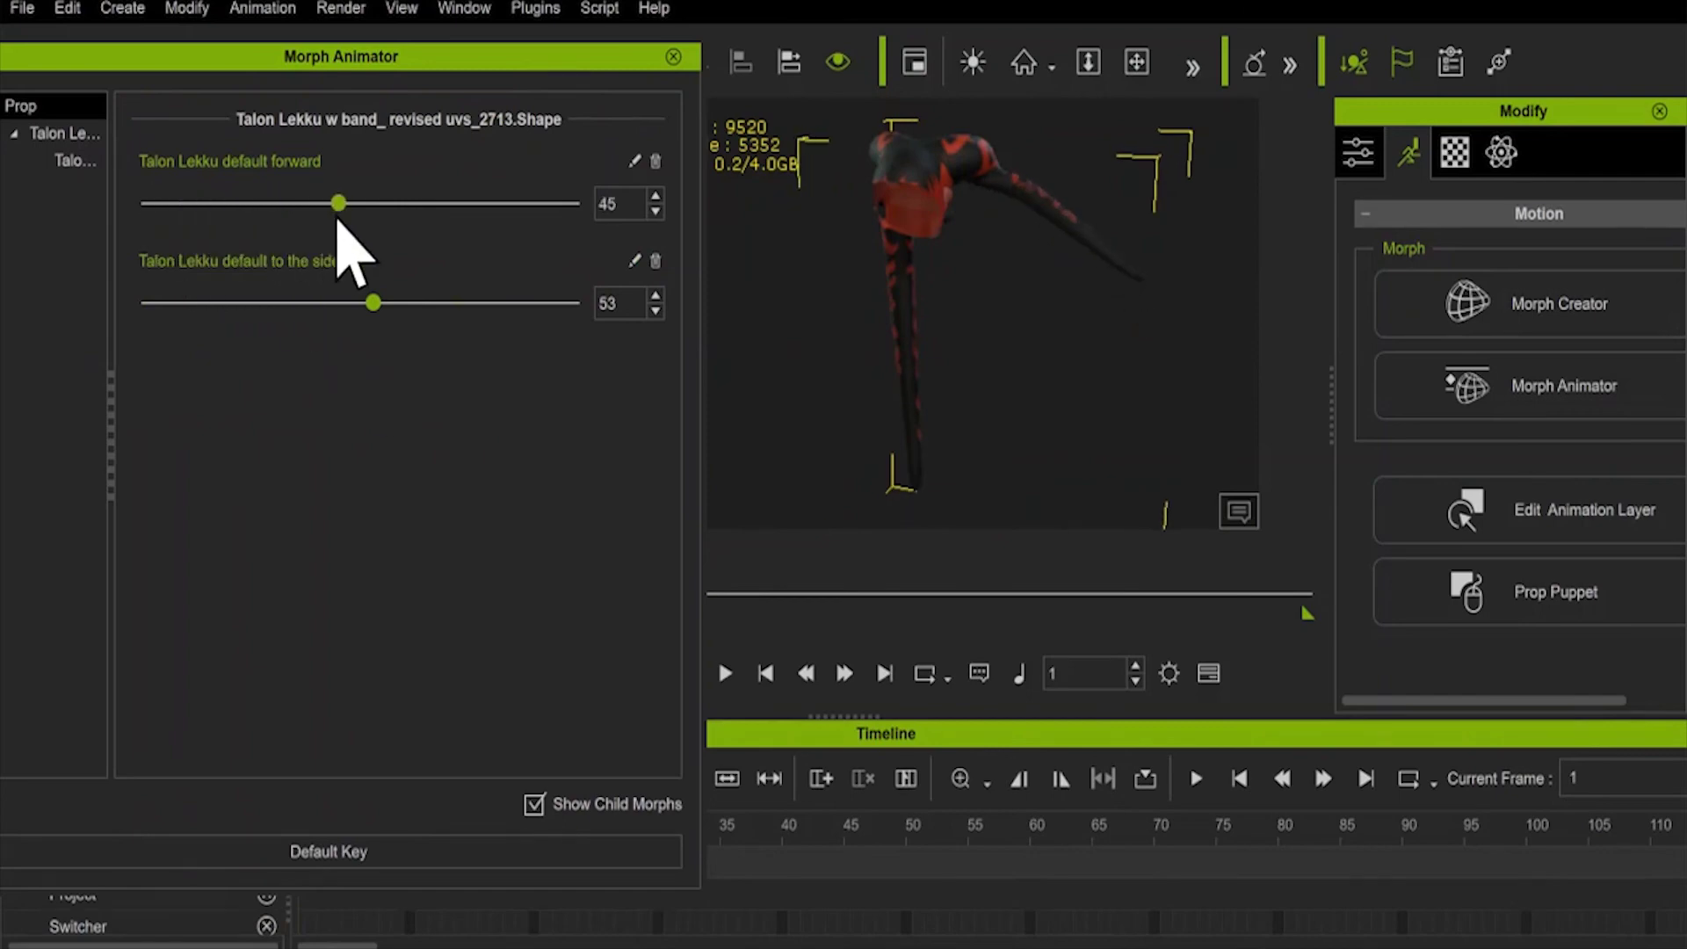
right_click_drag(1122, 271, 667, 319)
left_click_drag(340, 207, 293, 211)
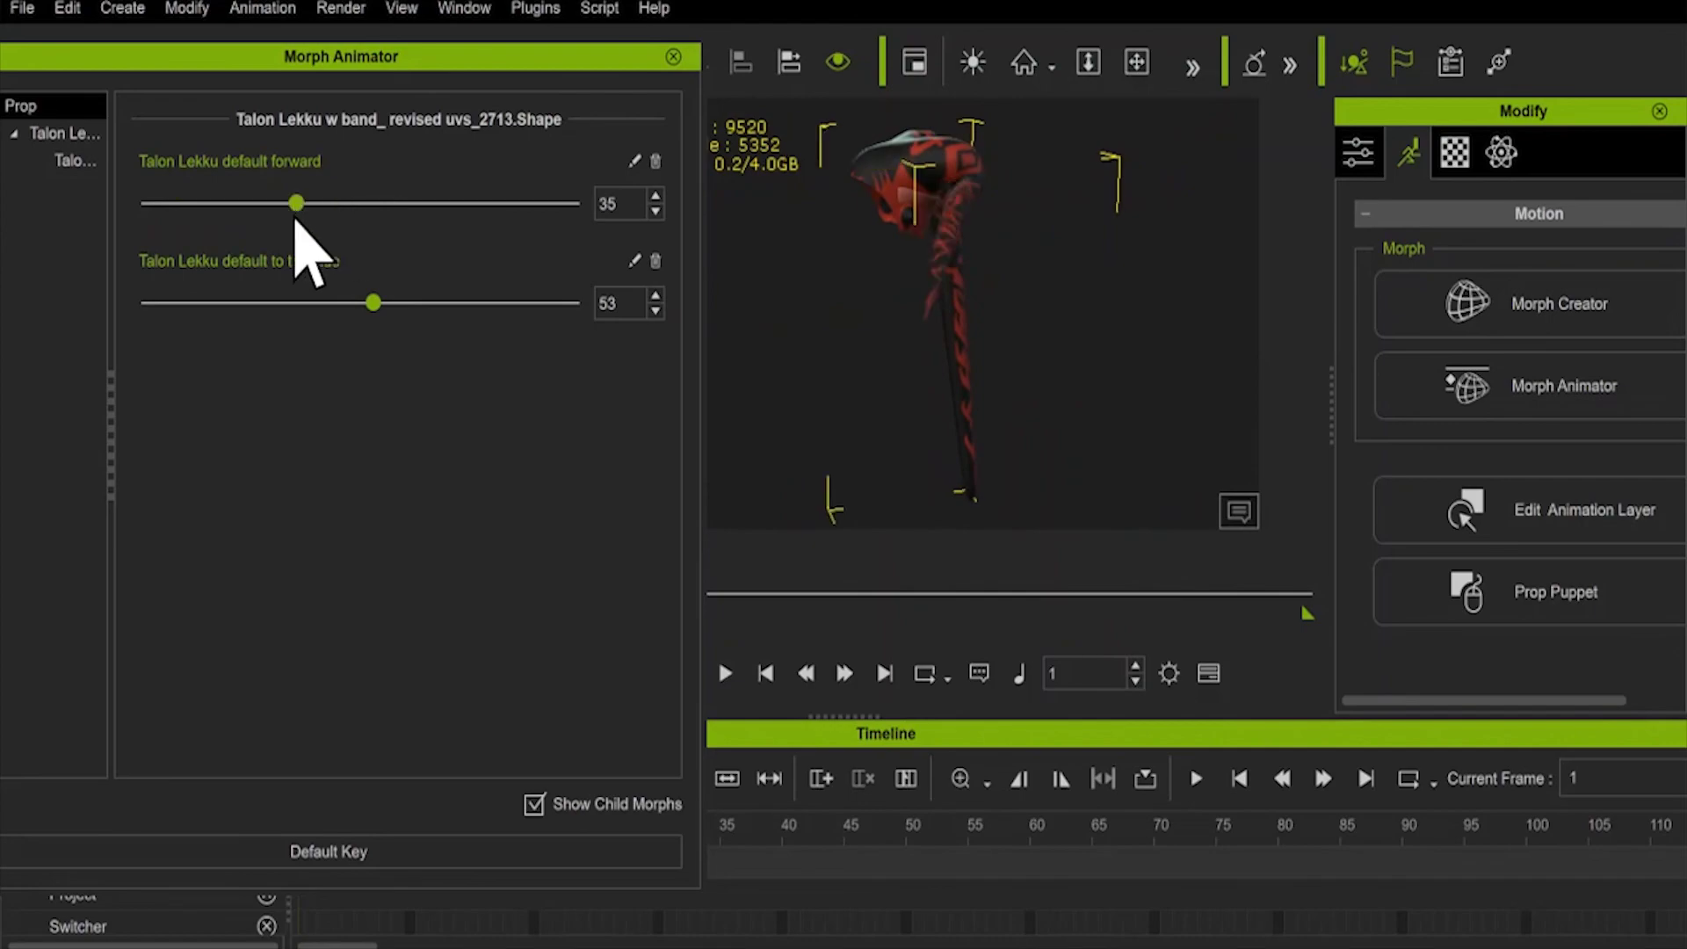